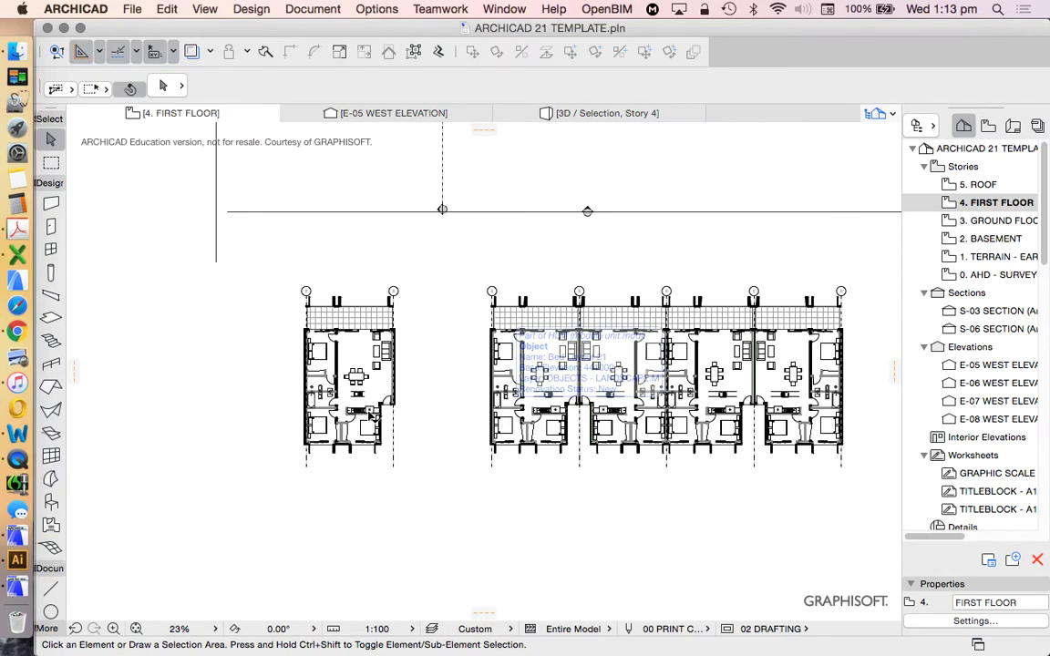
- Inspect the left and middle units on 4. FIRST FLOOR by selecting their walls and elements
{"action": "scroll", "coordinate": [409, 425], "scroll_direction": "down", "scroll_amount": 3}
{"action": "scroll", "coordinate": [470, 471], "scroll_direction": "up", "scroll_amount": 3}
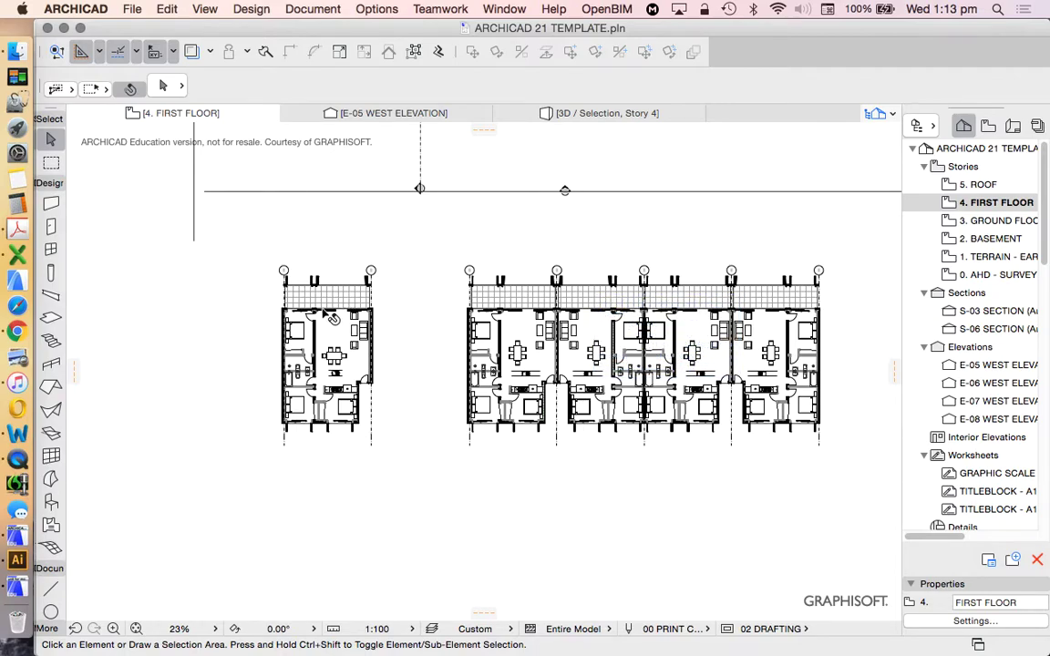
{"action": "left_click", "coordinate": [313, 339]}
{"action": "scroll", "coordinate": [295, 347], "scroll_direction": "up", "scroll_amount": 3}
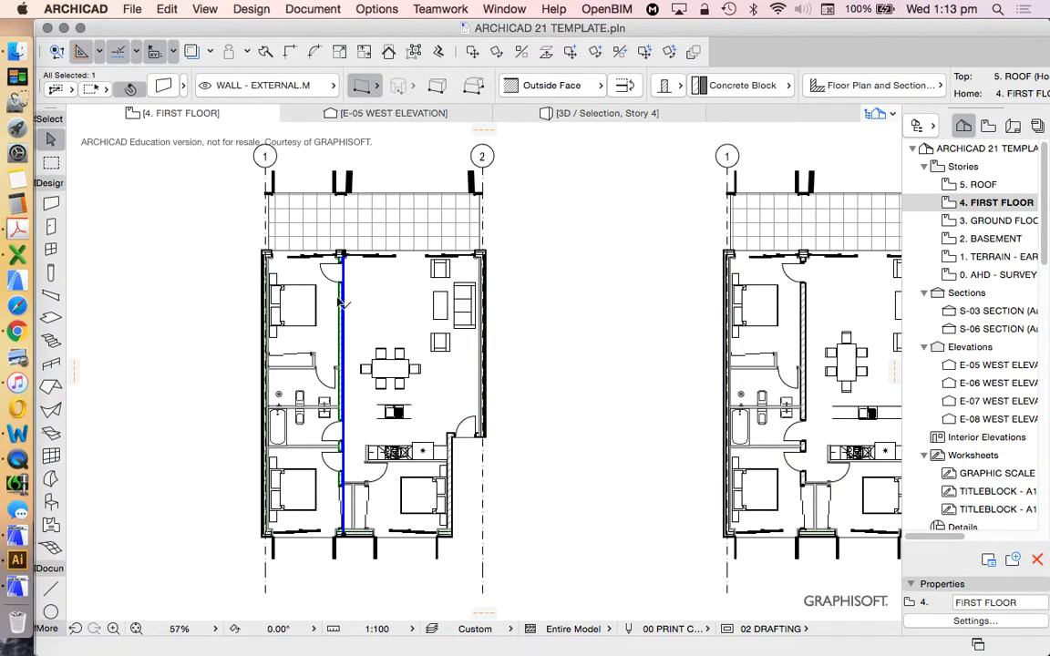
{"action": "left_click", "coordinate": [555, 312]}
{"action": "scroll", "coordinate": [556, 319], "scroll_direction": "down", "scroll_amount": 4}
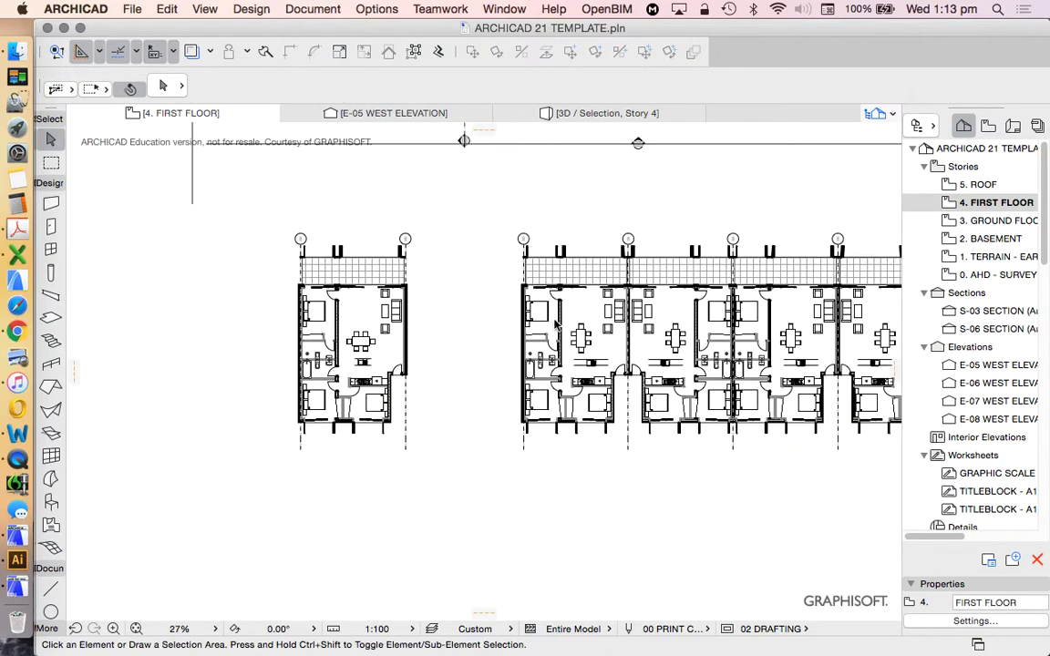
{"action": "left_click", "coordinate": [555, 320]}
{"action": "left_click", "coordinate": [700, 332]}
{"action": "scroll", "coordinate": [547, 301], "scroll_direction": "down", "scroll_amount": 2}
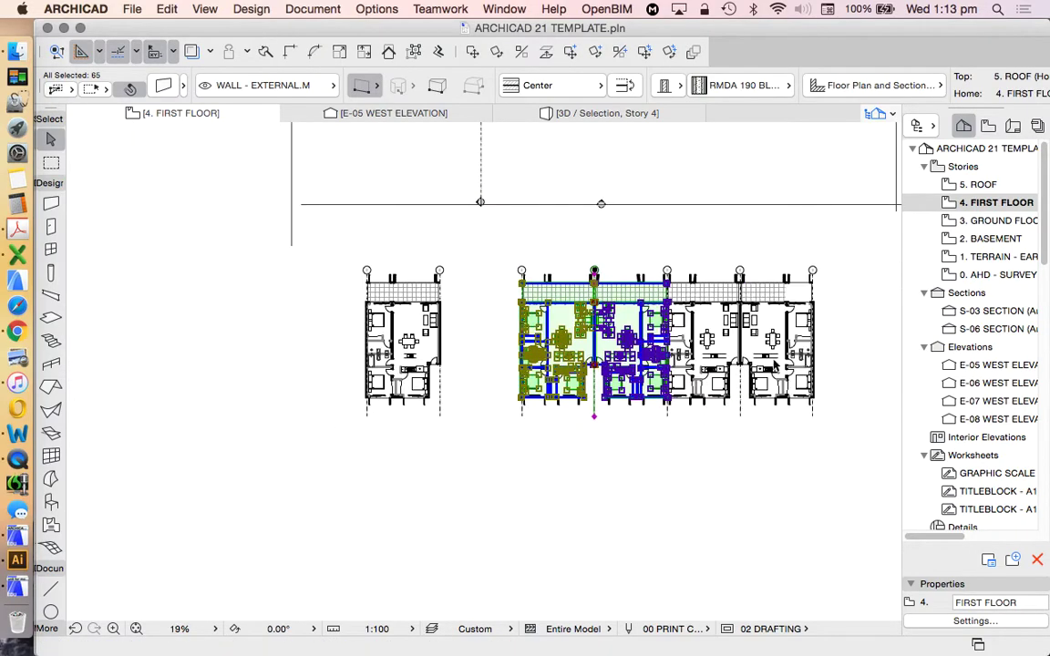
{"action": "scroll", "coordinate": [536, 290], "scroll_direction": "up", "scroll_amount": 5}
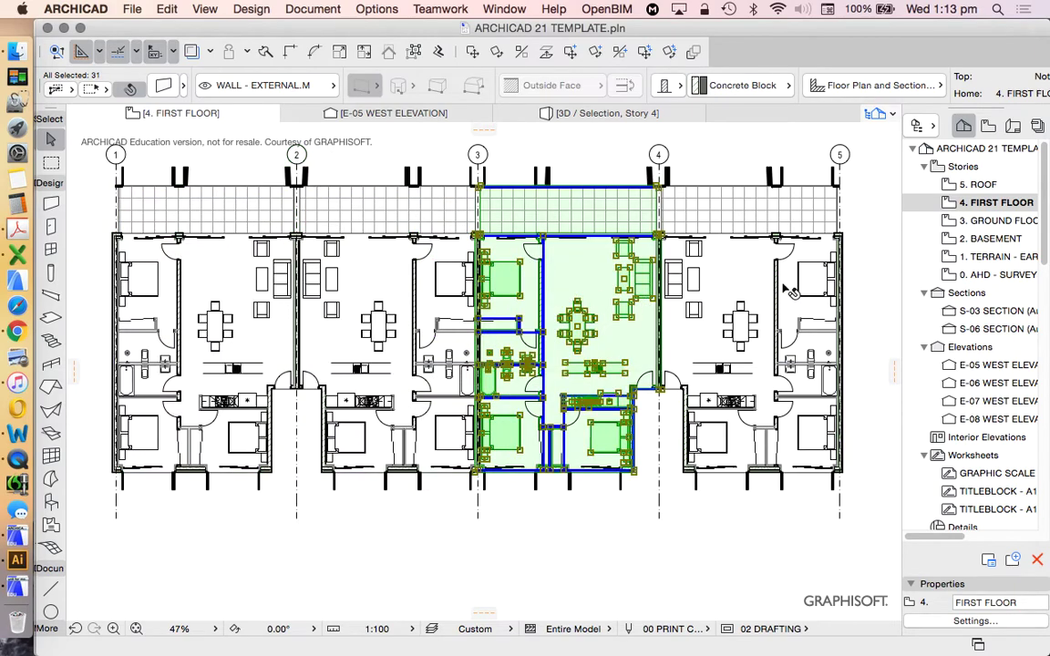
{"action": "scroll", "coordinate": [784, 290], "scroll_direction": "down", "scroll_amount": 3}
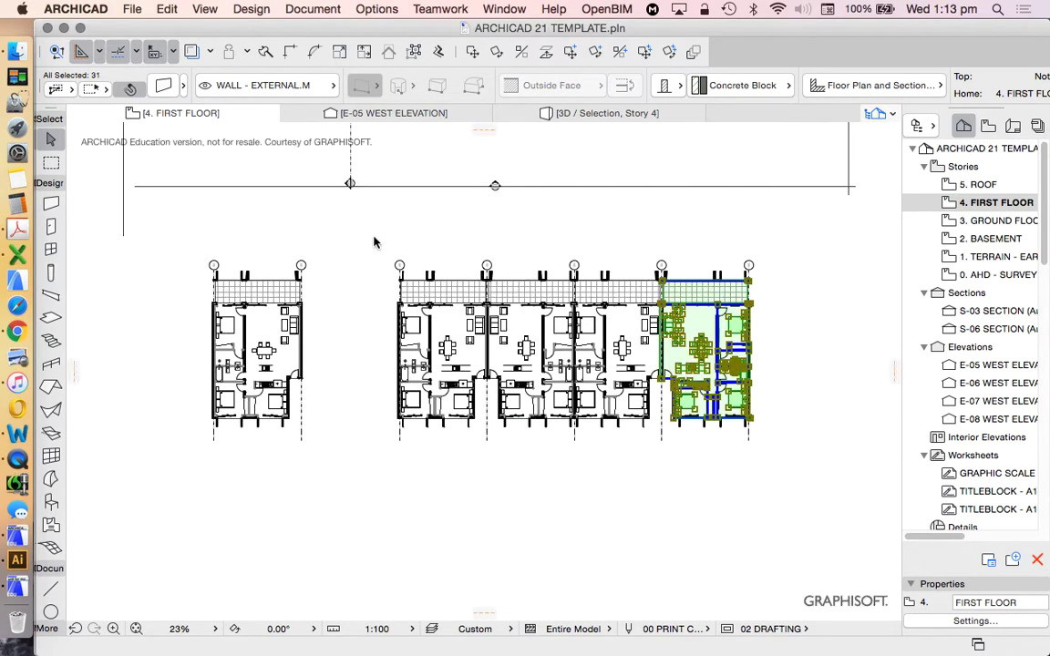
{"action": "key", "text": "Escape"}
{"action": "scroll", "coordinate": [164, 352], "scroll_direction": "up", "scroll_amount": 3}
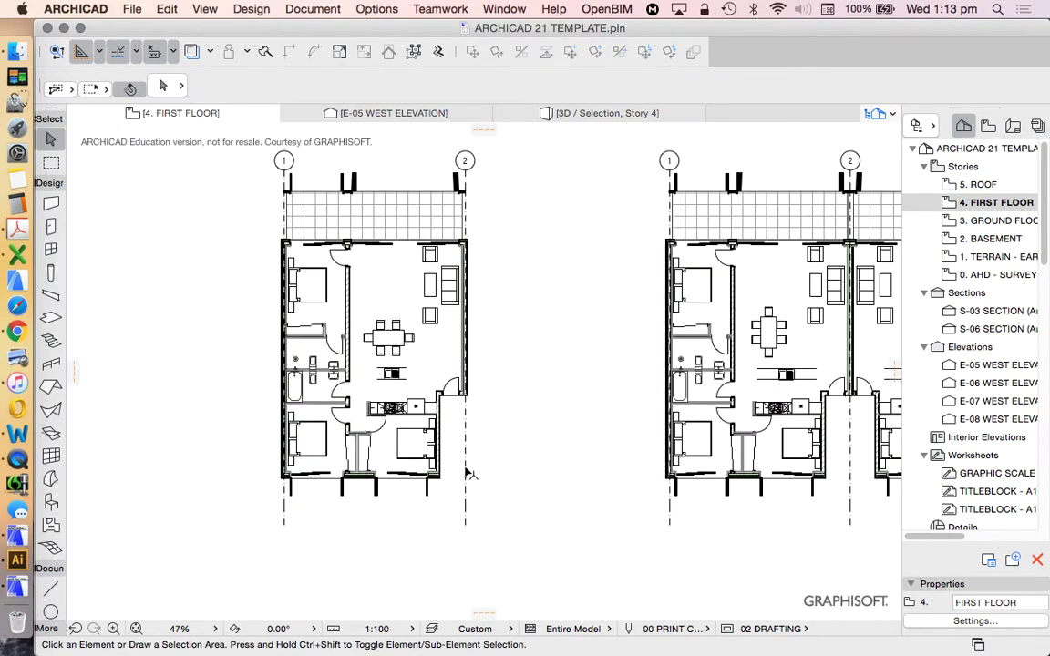
- Check grid line 2 and the left unit's walls, then bring up the unit for module.pln window
{"action": "left_click", "coordinate": [467, 473]}
{"action": "scroll", "coordinate": [451, 456], "scroll_direction": "up", "scroll_amount": 3}
{"action": "left_click", "coordinate": [433, 363]}
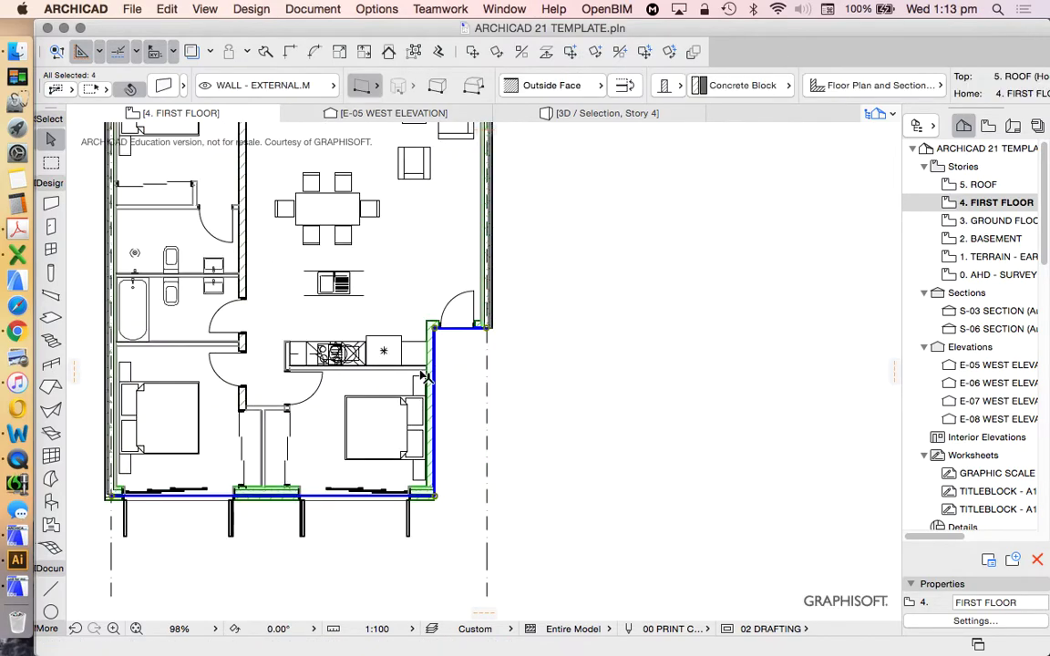
{"action": "scroll", "coordinate": [309, 274], "scroll_direction": "up", "scroll_amount": 3}
{"action": "left_click", "coordinate": [303, 242]}
{"action": "scroll", "coordinate": [307, 307], "scroll_direction": "down", "scroll_amount": 3}
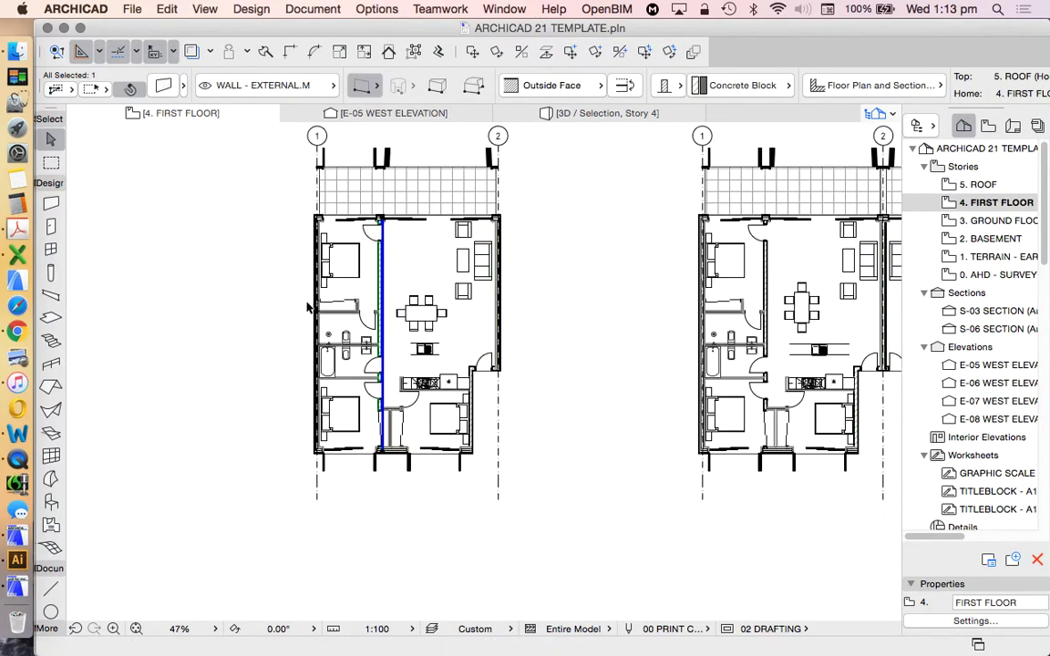
{"action": "scroll", "coordinate": [295, 237], "scroll_direction": "up", "scroll_amount": 3}
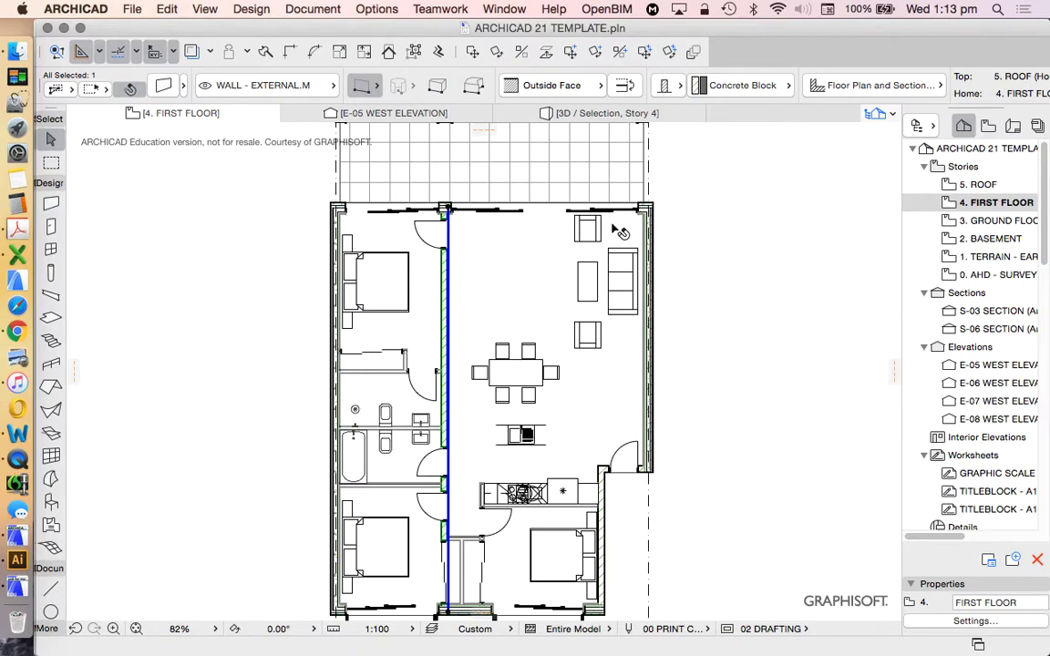
{"action": "scroll", "coordinate": [556, 319], "scroll_direction": "down", "scroll_amount": 3}
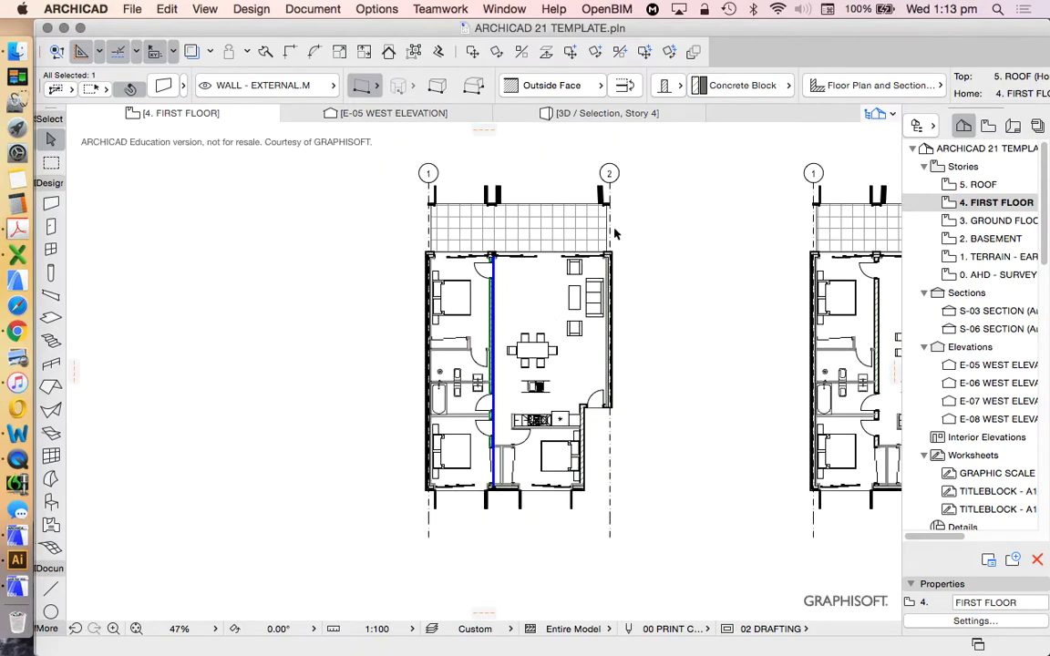
{"action": "scroll", "coordinate": [615, 234], "scroll_direction": "up", "scroll_amount": 3}
{"action": "scroll", "coordinate": [383, 195], "scroll_direction": "down", "scroll_amount": 3}
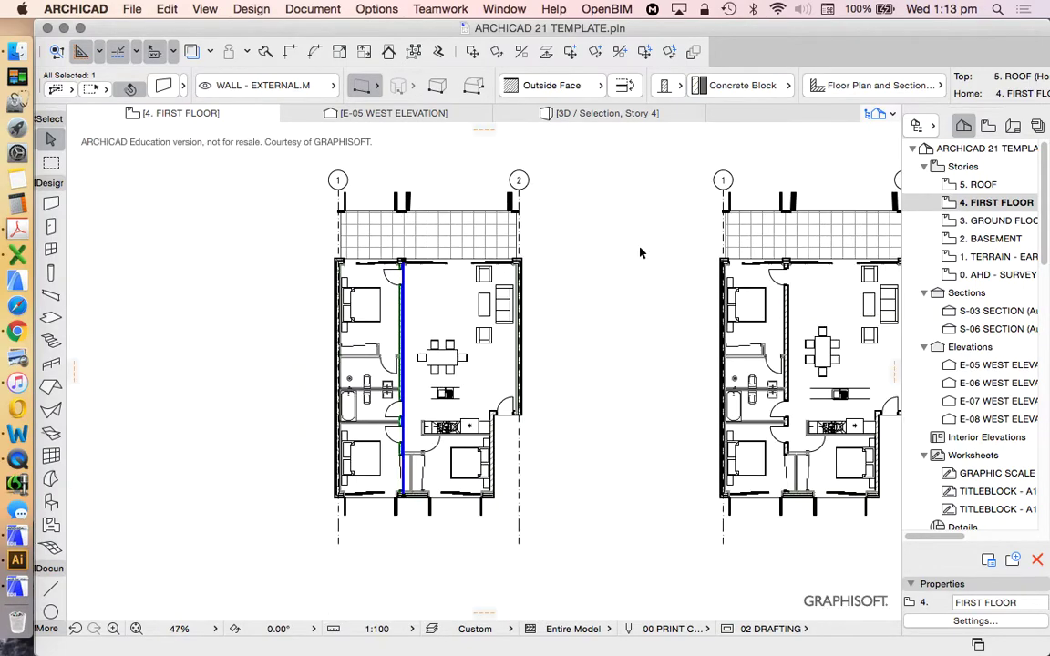
{"action": "scroll", "coordinate": [640, 252], "scroll_direction": "down", "scroll_amount": 2}
{"action": "scroll", "coordinate": [454, 275], "scroll_direction": "up", "scroll_amount": 3}
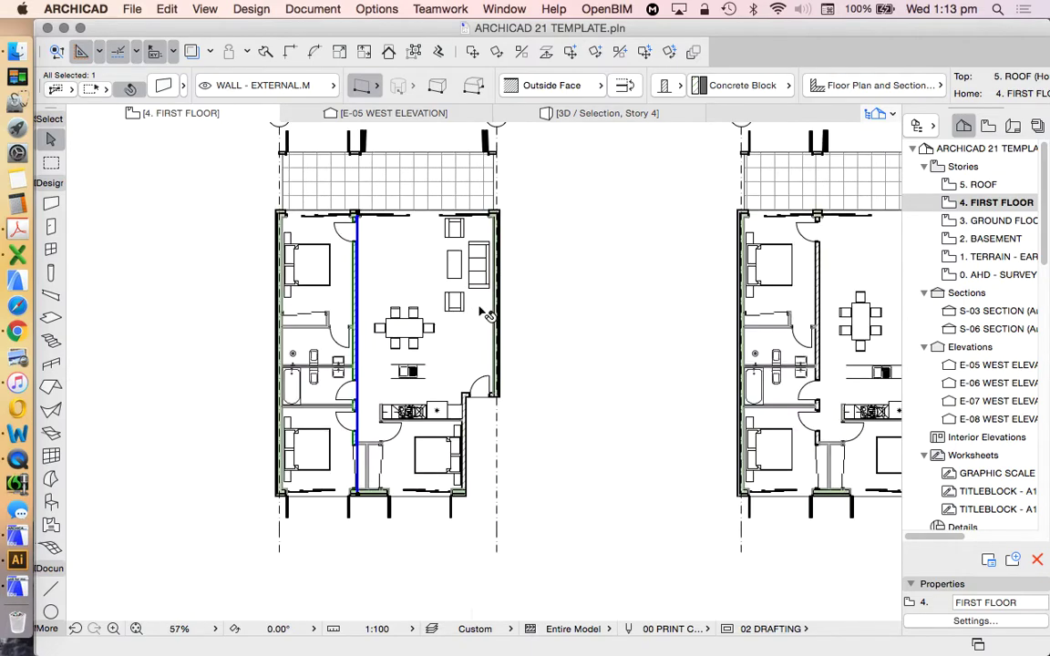
{"action": "scroll", "coordinate": [562, 340], "scroll_direction": "down", "scroll_amount": 2}
{"action": "scroll", "coordinate": [398, 304], "scroll_direction": "up", "scroll_amount": 2}
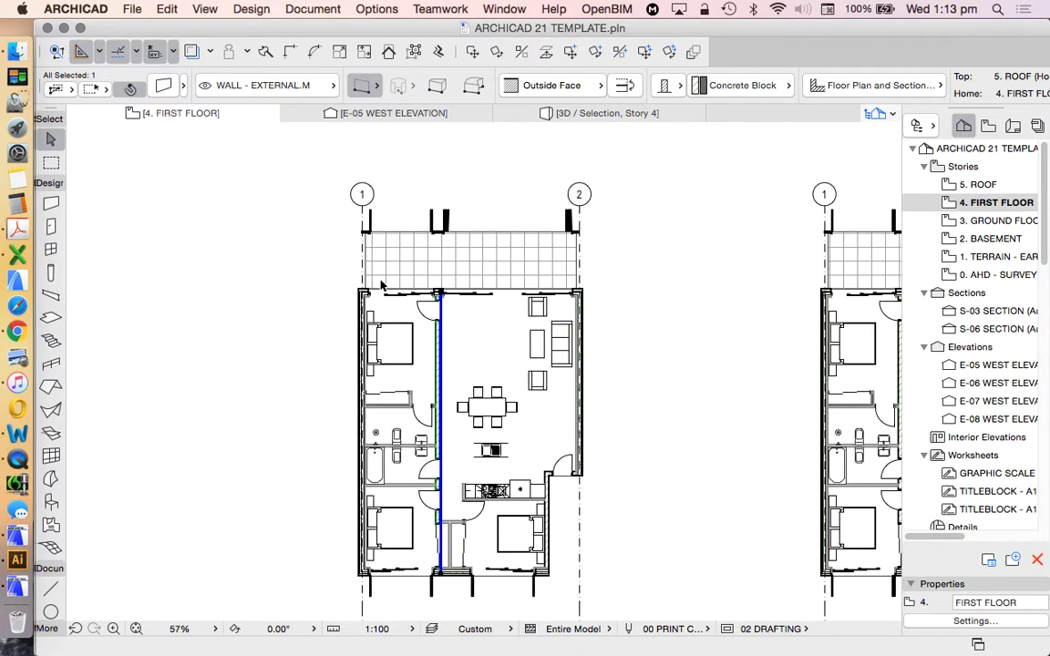
{"action": "left_click", "coordinate": [677, 323]}
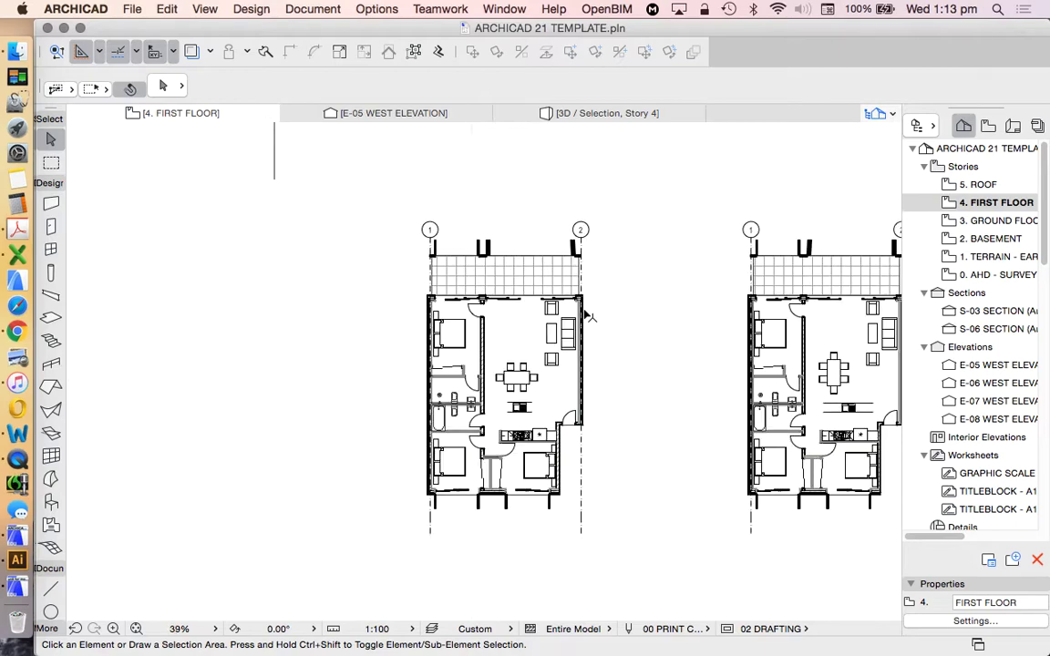
{"action": "scroll", "coordinate": [575, 308], "scroll_direction": "down", "scroll_amount": 2}
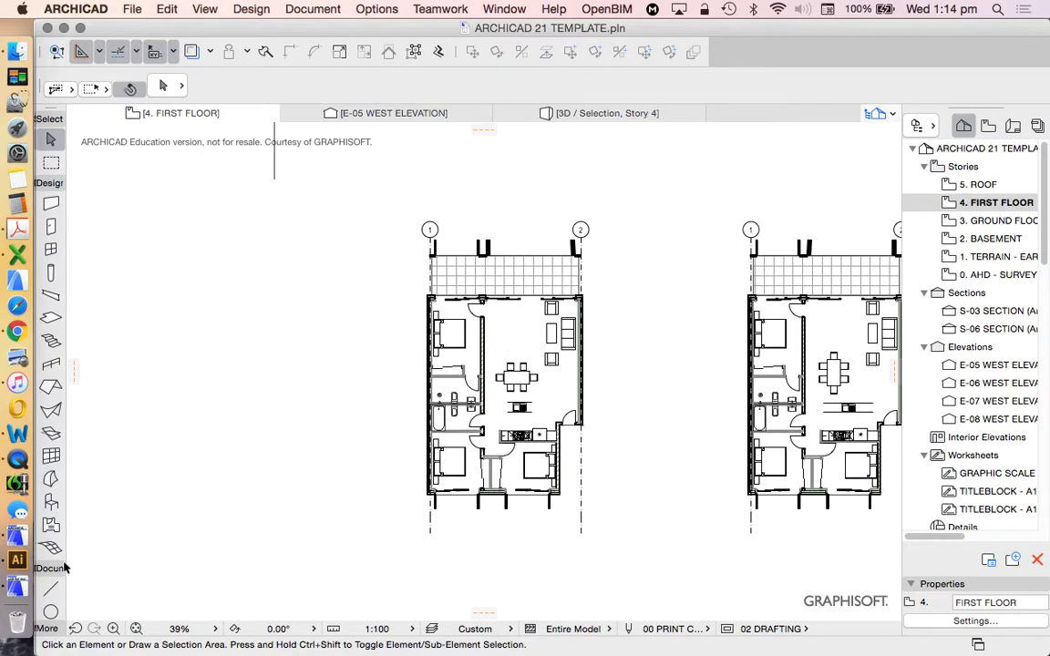
{"action": "left_click", "coordinate": [16, 535]}
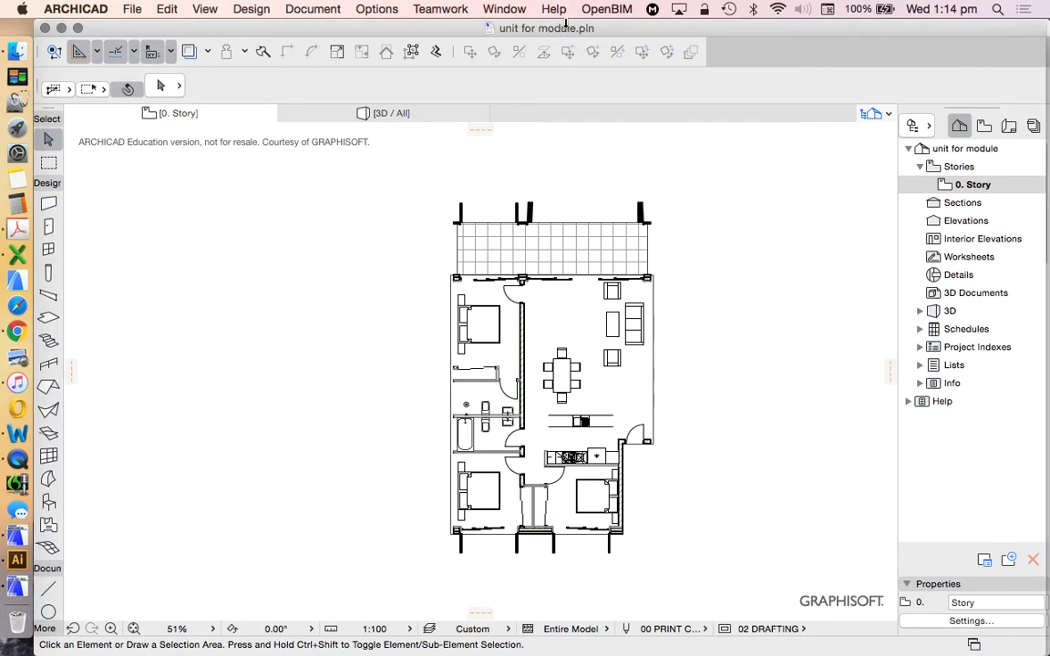
{"action": "scroll", "coordinate": [611, 321], "scroll_direction": "up", "scroll_amount": 3}
{"action": "scroll", "coordinate": [582, 258], "scroll_direction": "down", "scroll_amount": 3}
{"action": "scroll", "coordinate": [569, 324], "scroll_direction": "up", "scroll_amount": 3}
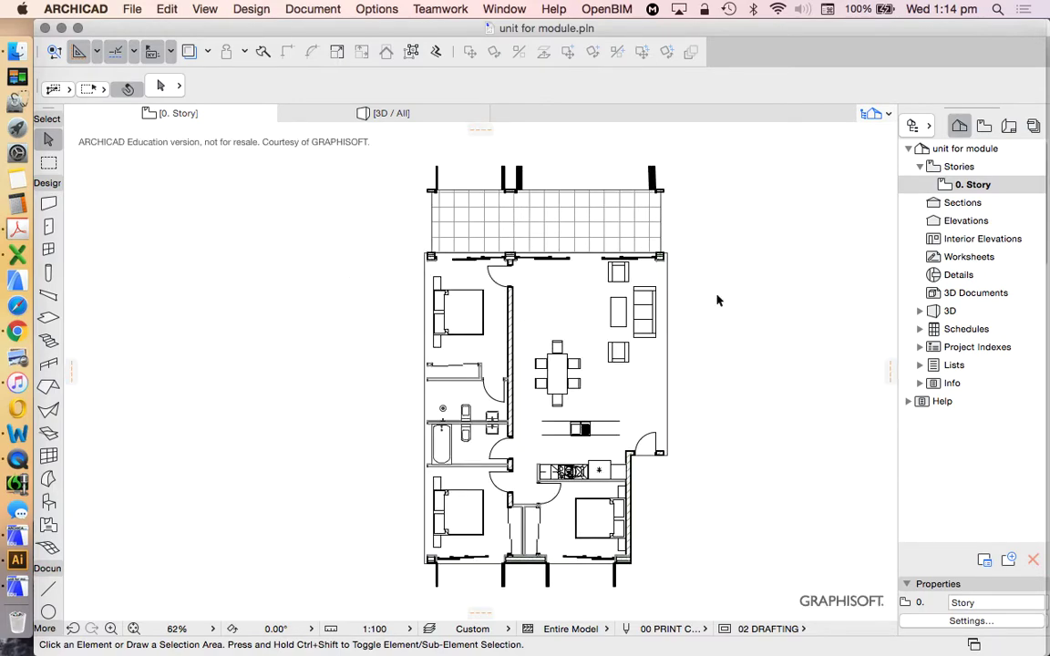
{"action": "scroll", "coordinate": [639, 387], "scroll_direction": "down", "scroll_amount": 2}
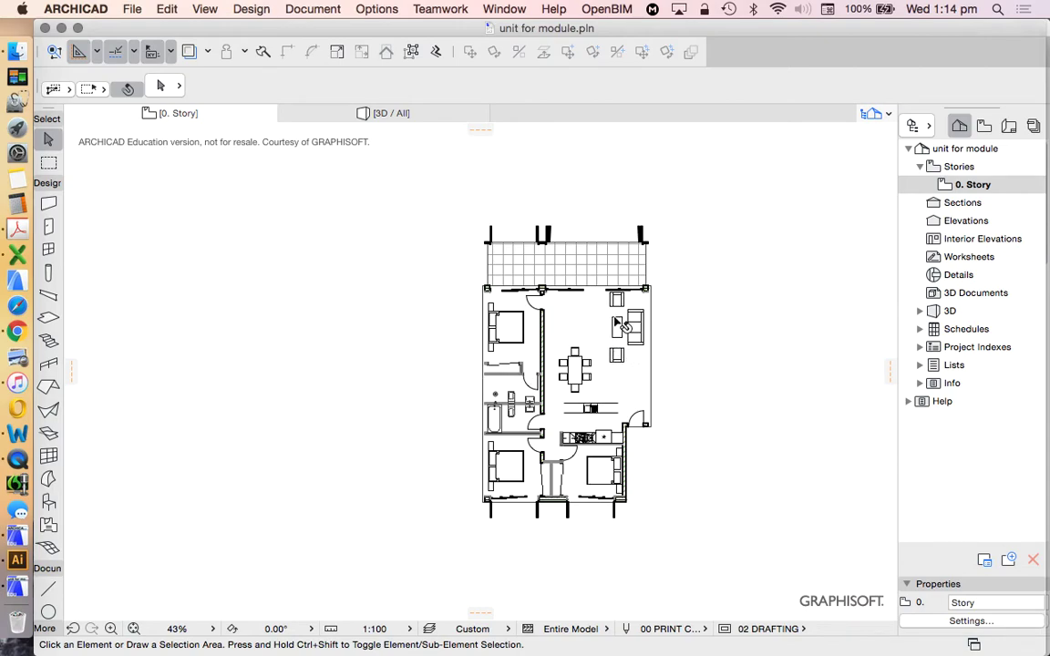
{"action": "scroll", "coordinate": [651, 384], "scroll_direction": "up", "scroll_amount": 1}
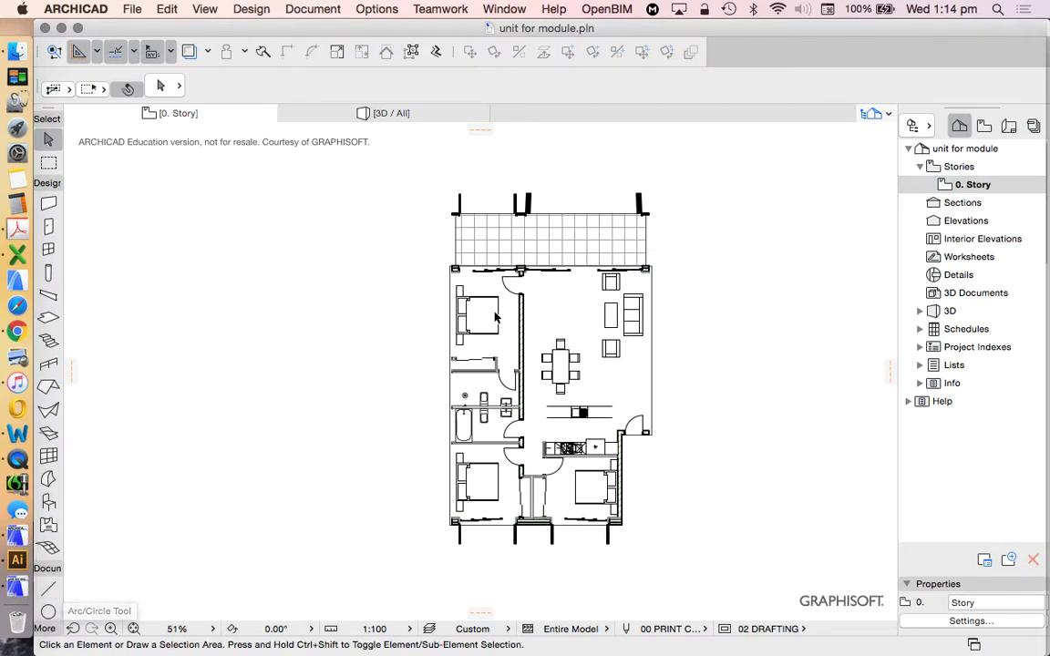
{"action": "scroll", "coordinate": [491, 315], "scroll_direction": "down", "scroll_amount": 2}
{"action": "scroll", "coordinate": [515, 377], "scroll_direction": "up", "scroll_amount": 2}
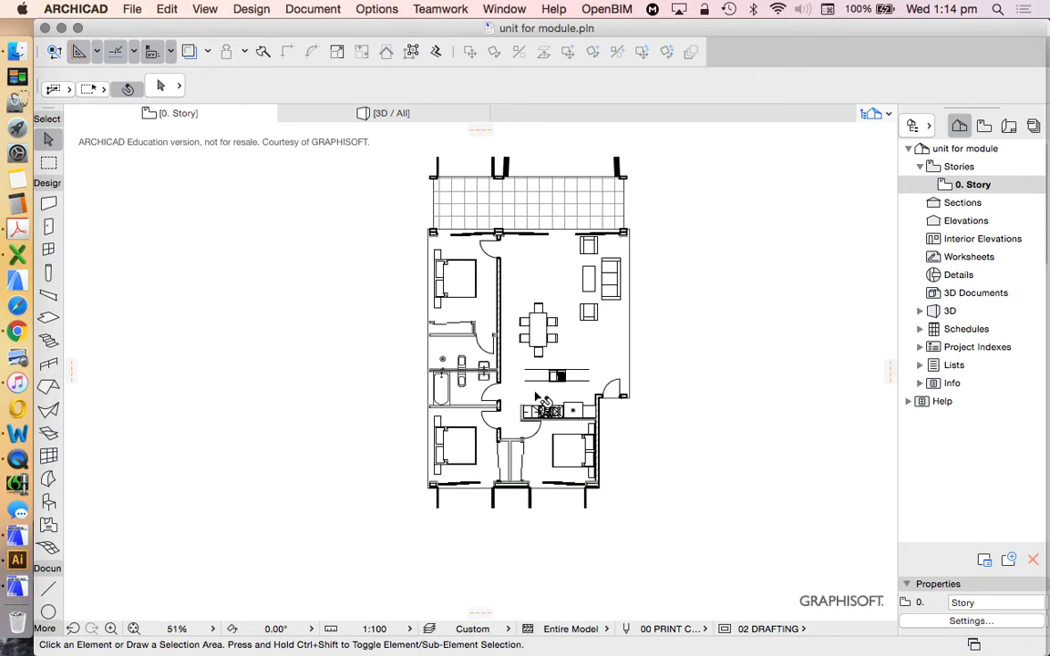
- Save the plan as 'unit for module.mod' using the Module File format
{"action": "left_click", "coordinate": [132, 9]}
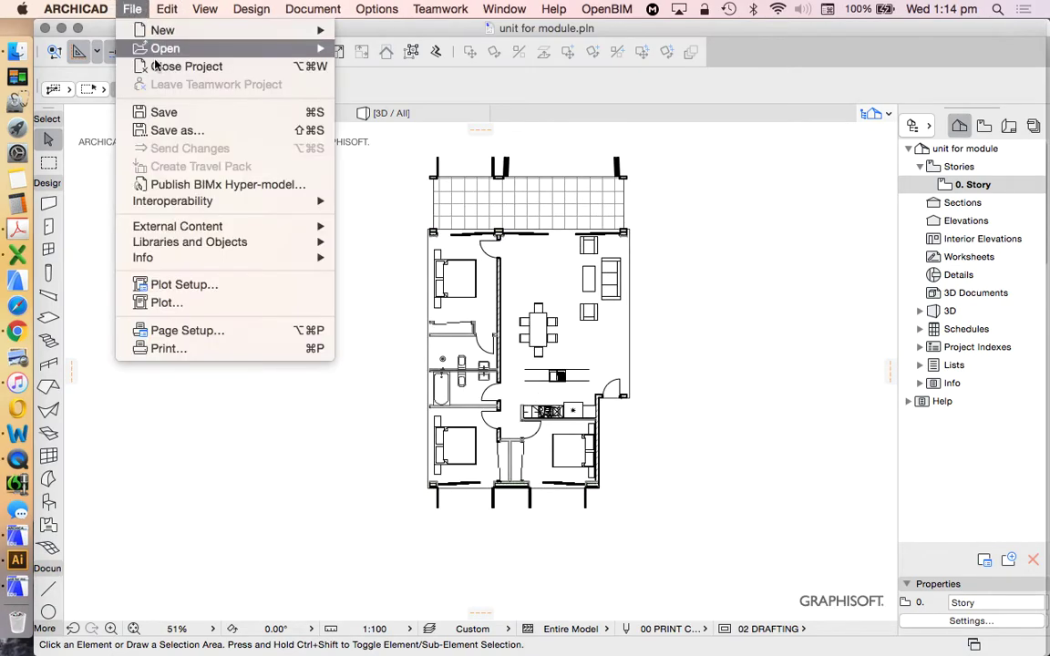
{"action": "left_click", "coordinate": [173, 131]}
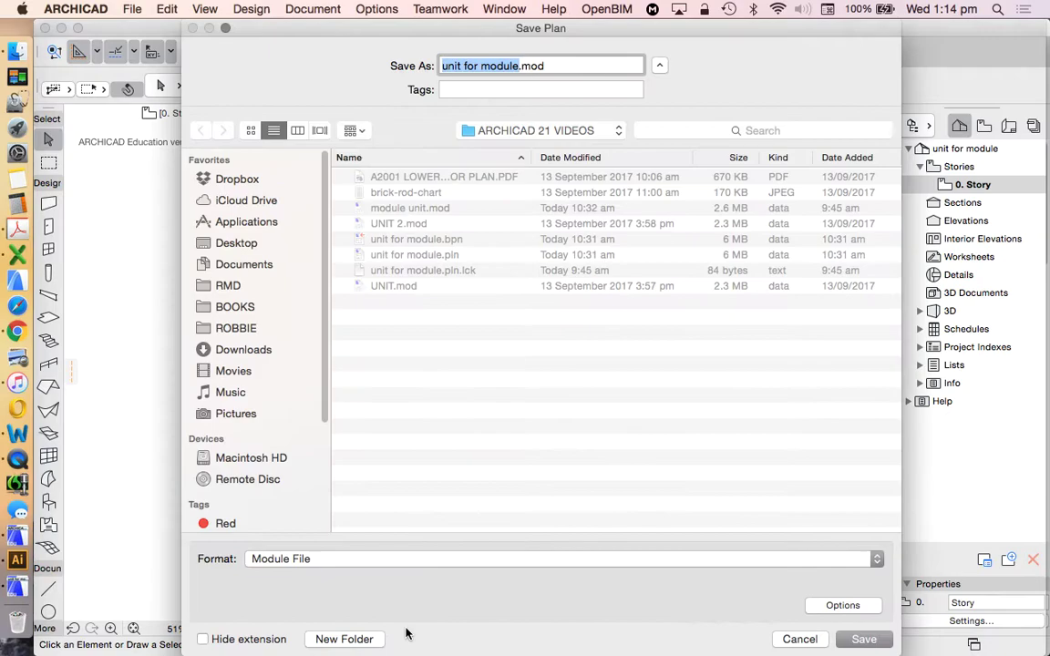
{"action": "left_click", "coordinate": [340, 561]}
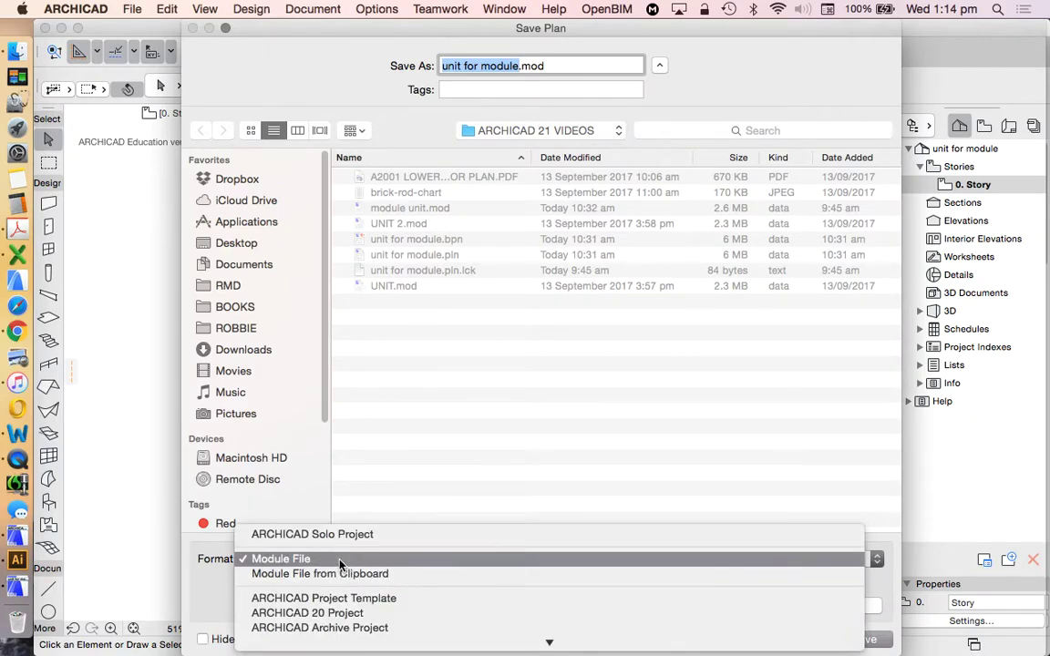
{"action": "left_click", "coordinate": [298, 560]}
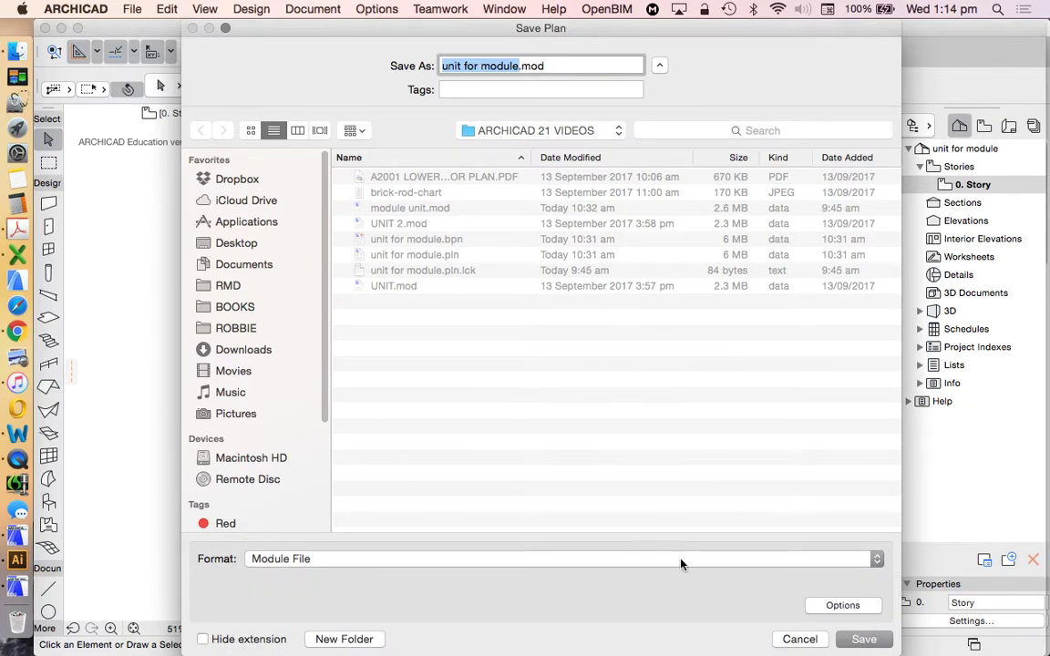
- Finish saving the module file, then nudge the sofa layout slightly down in the living room
{"action": "left_click", "coordinate": [799, 639]}
{"action": "left_click", "coordinate": [782, 409]}
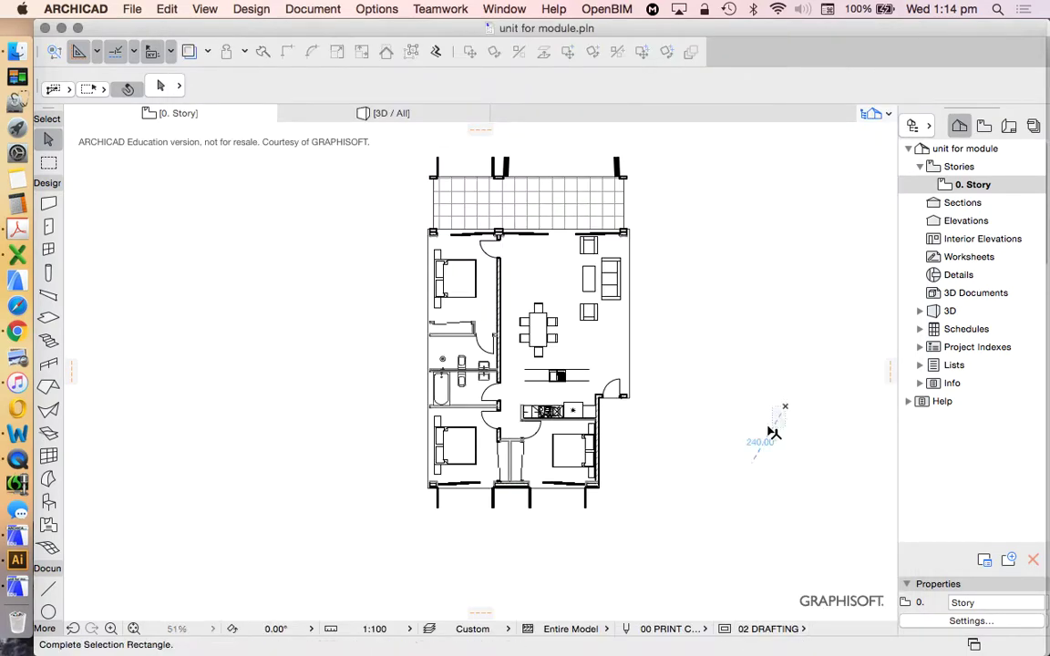
{"action": "left_click", "coordinate": [645, 307]}
{"action": "middle_click_drag", "start_coordinate": [599, 343], "coordinate": [599, 297]}
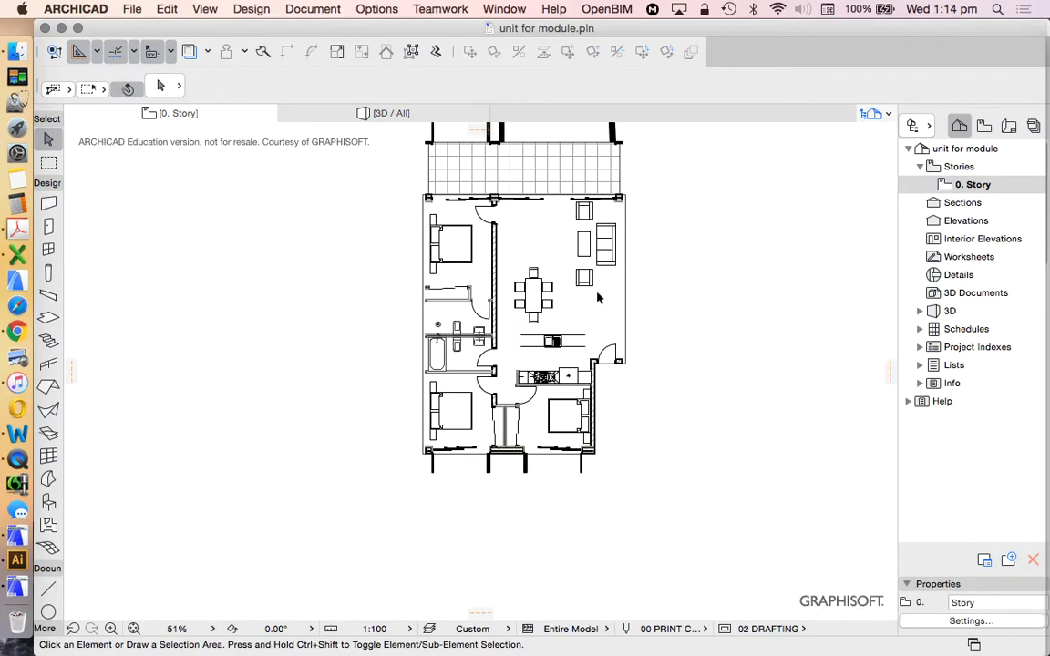
{"action": "left_click_drag", "start_coordinate": [606, 296], "coordinate": [600, 309]}
- Delete Door 21 and place a new upward-swinging door in the wall above the bathroom
{"action": "scroll", "coordinate": [481, 280], "scroll_direction": "up", "scroll_amount": 3}
{"action": "scroll", "coordinate": [497, 242], "scroll_direction": "up", "scroll_amount": 3}
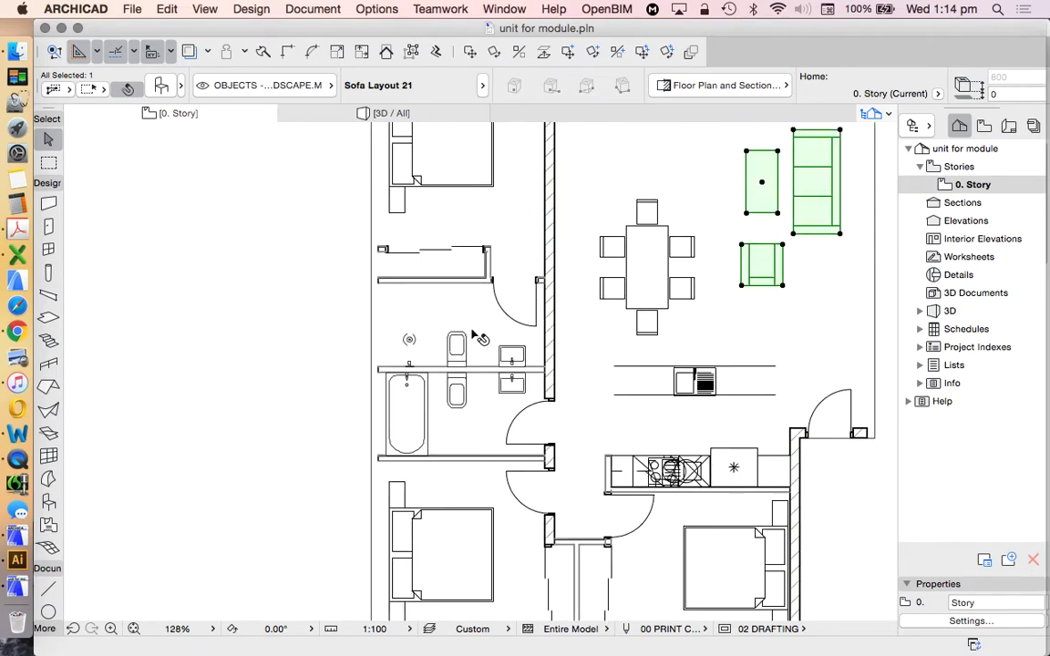
{"action": "scroll", "coordinate": [492, 273], "scroll_direction": "down", "scroll_amount": 3}
{"action": "scroll", "coordinate": [523, 271], "scroll_direction": "up", "scroll_amount": 2}
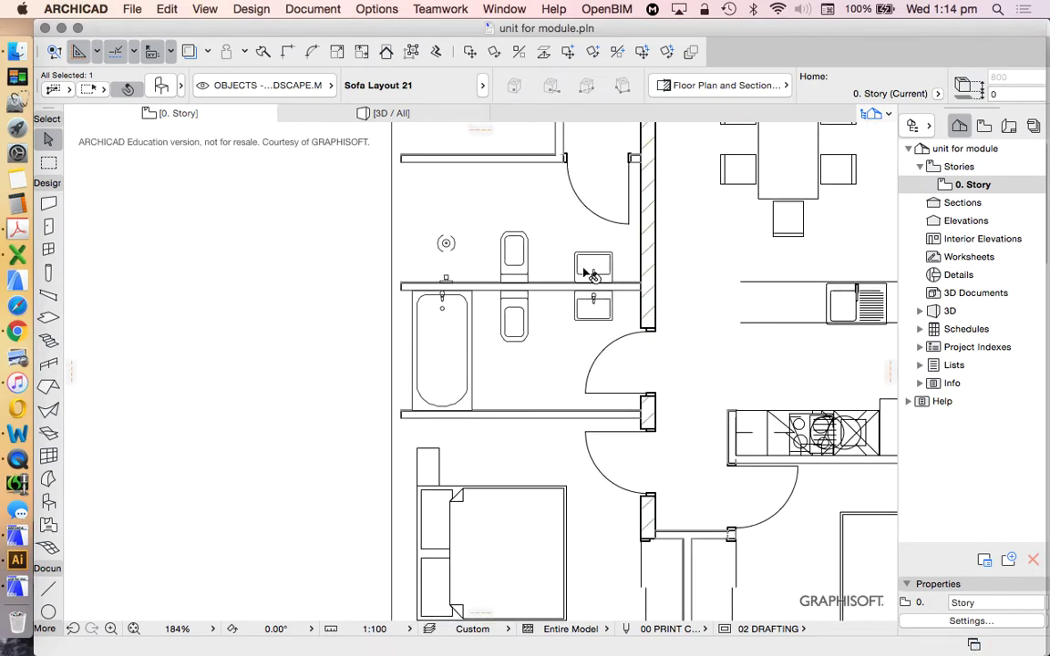
{"action": "scroll", "coordinate": [593, 272], "scroll_direction": "up", "scroll_amount": 3}
{"action": "scroll", "coordinate": [547, 346], "scroll_direction": "down", "scroll_amount": 3}
{"action": "scroll", "coordinate": [591, 320], "scroll_direction": "up", "scroll_amount": 4}
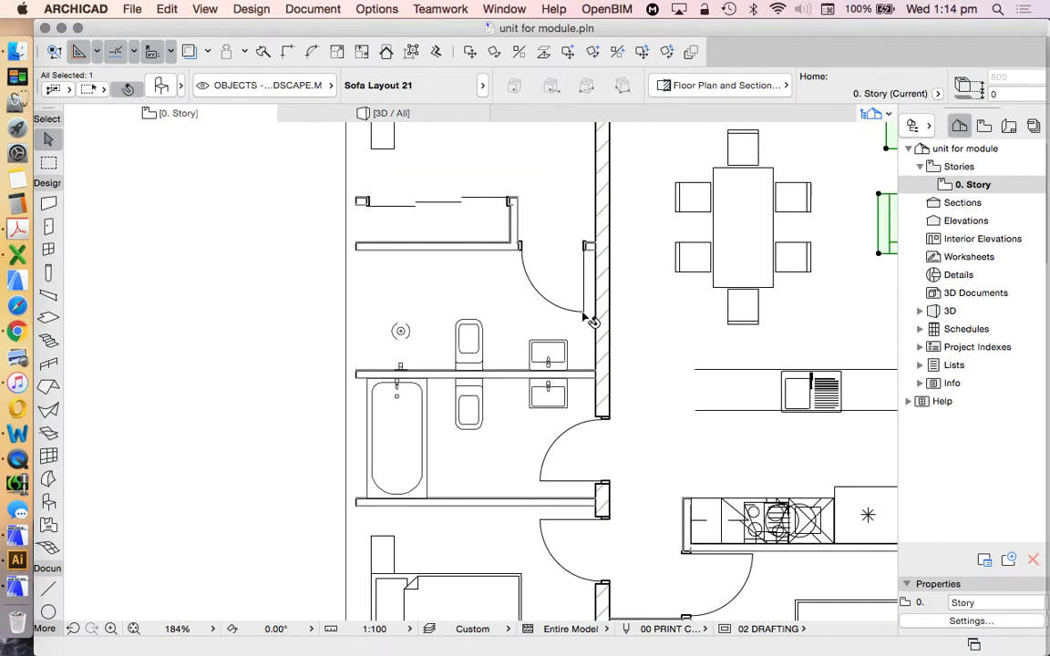
{"action": "left_click", "coordinate": [588, 317]}
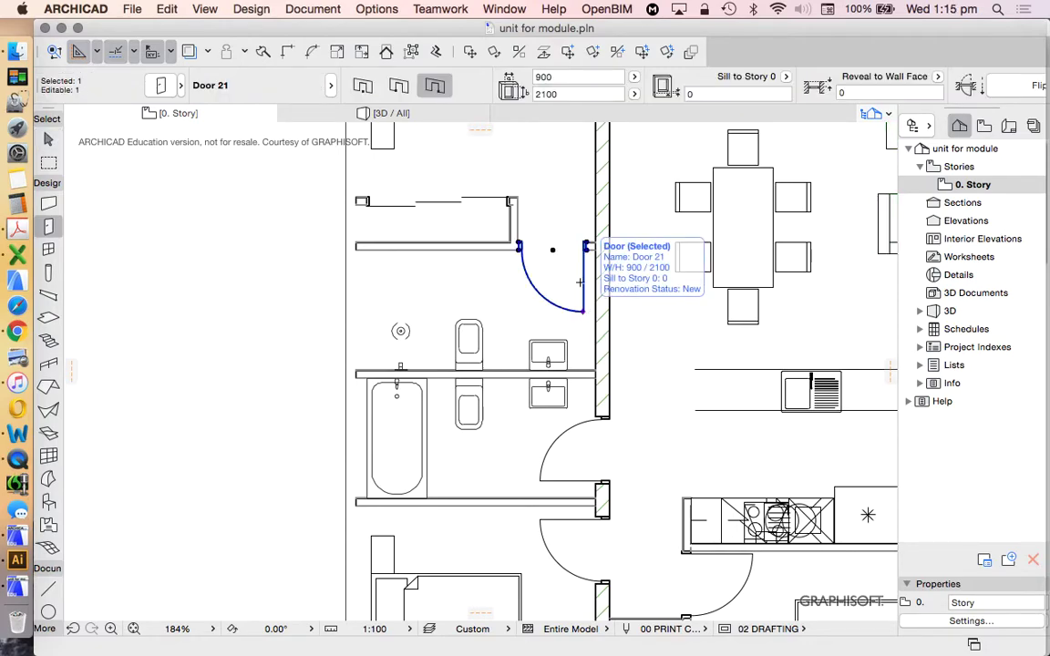
{"action": "key", "text": "Delete"}
{"action": "scroll", "coordinate": [570, 208], "scroll_direction": "up", "scroll_amount": 4}
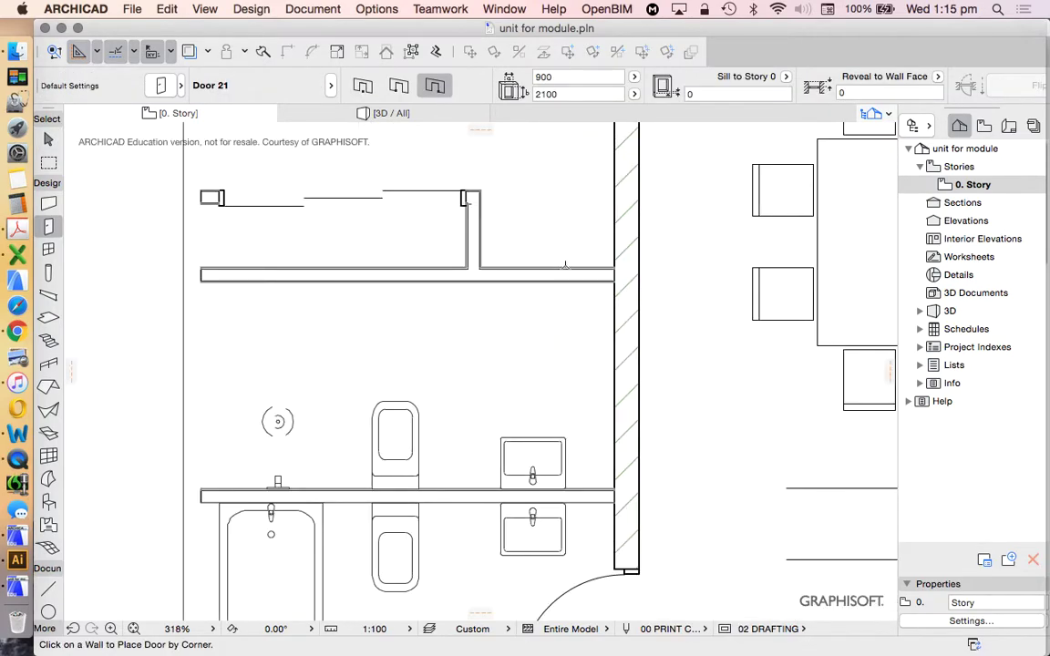
{"action": "left_click", "coordinate": [605, 273]}
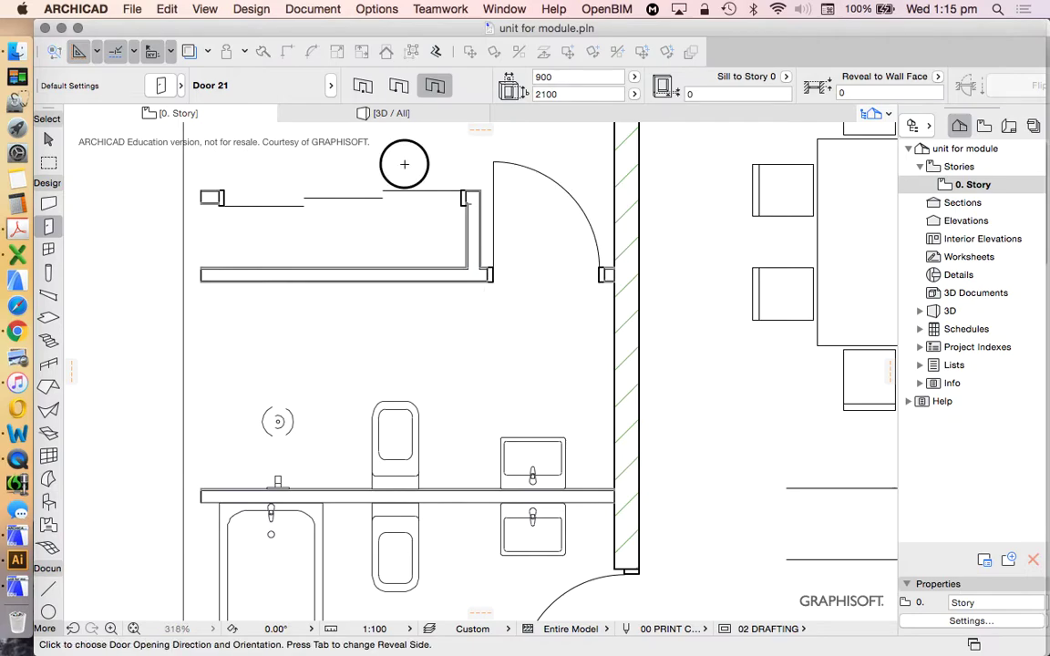
{"action": "left_click", "coordinate": [365, 147]}
- Select the bathroom door to check it, then clear the selection
{"action": "scroll", "coordinate": [553, 333], "scroll_direction": "down", "scroll_amount": 6}
{"action": "scroll", "coordinate": [502, 395], "scroll_direction": "down", "scroll_amount": 5}
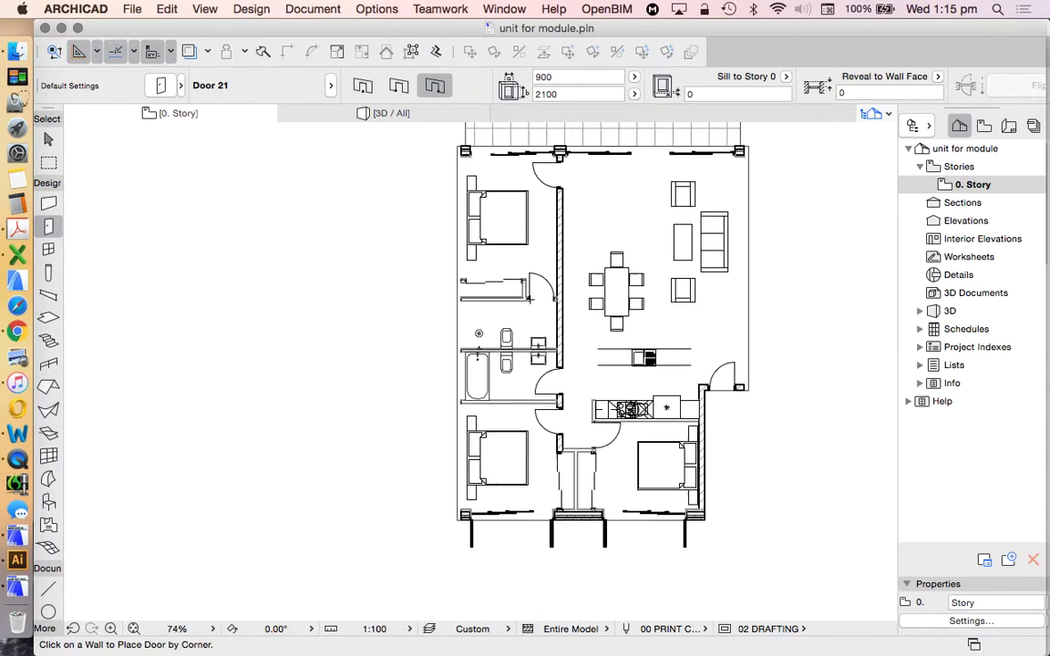
{"action": "scroll", "coordinate": [547, 365], "scroll_direction": "up", "scroll_amount": 8}
{"action": "scroll", "coordinate": [551, 347], "scroll_direction": "down", "scroll_amount": 4}
{"action": "scroll", "coordinate": [552, 347], "scroll_direction": "up", "scroll_amount": 5}
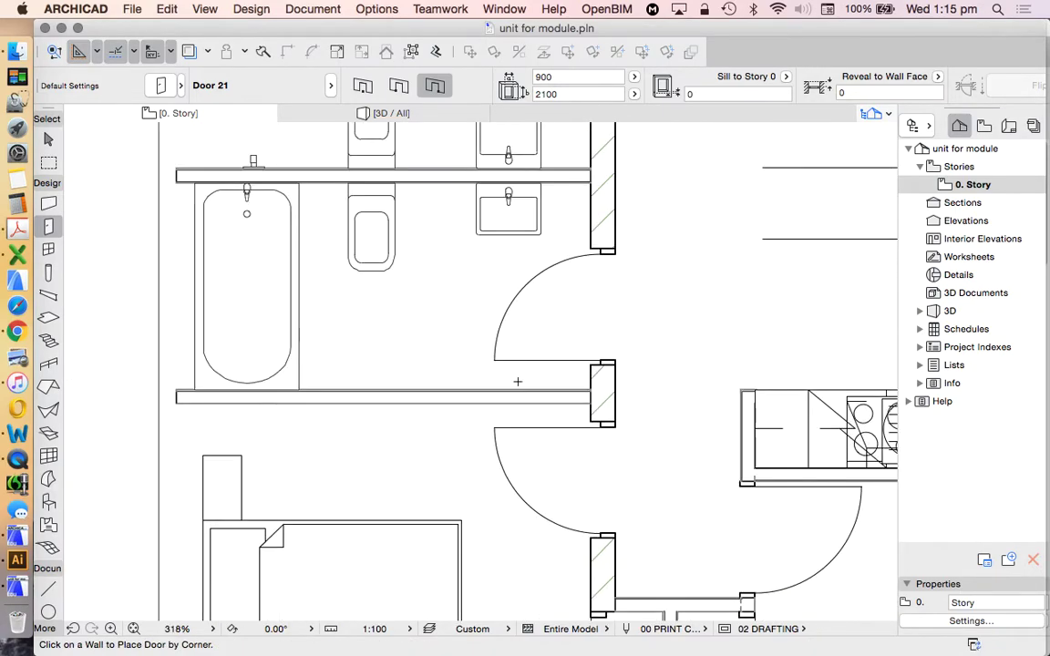
{"action": "left_click", "coordinate": [510, 366], "text": "shift"}
{"action": "scroll", "coordinate": [527, 427], "scroll_direction": "down", "scroll_amount": 4}
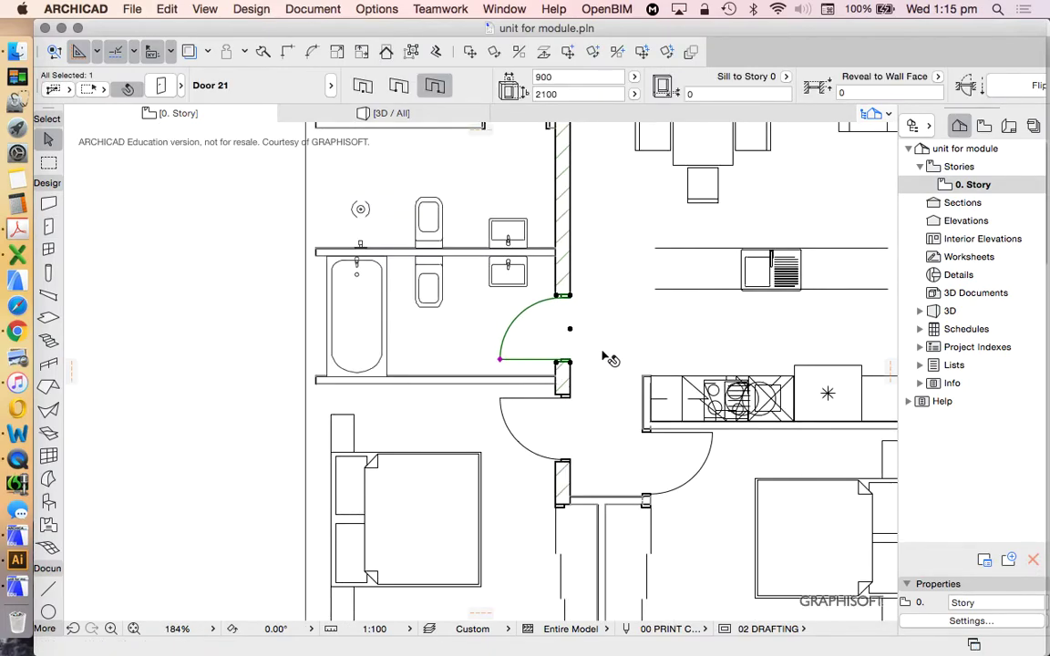
{"action": "scroll", "coordinate": [503, 370], "scroll_direction": "down", "scroll_amount": 4}
{"action": "scroll", "coordinate": [502, 368], "scroll_direction": "down", "scroll_amount": 2}
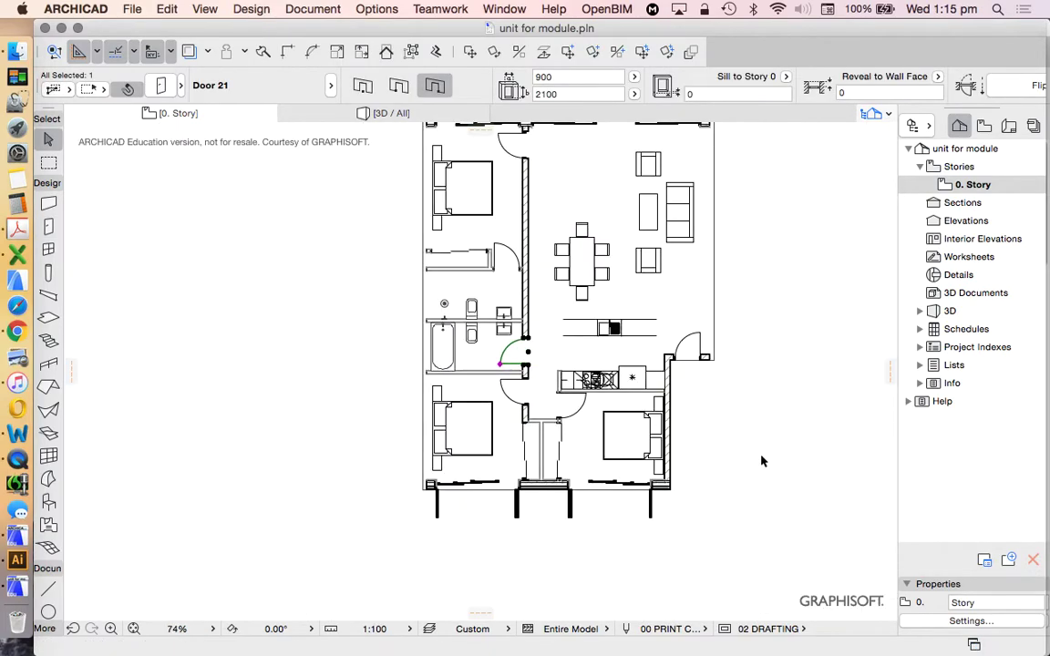
{"action": "left_click", "coordinate": [797, 468]}
{"action": "scroll", "coordinate": [640, 468], "scroll_direction": "up", "scroll_amount": 2}
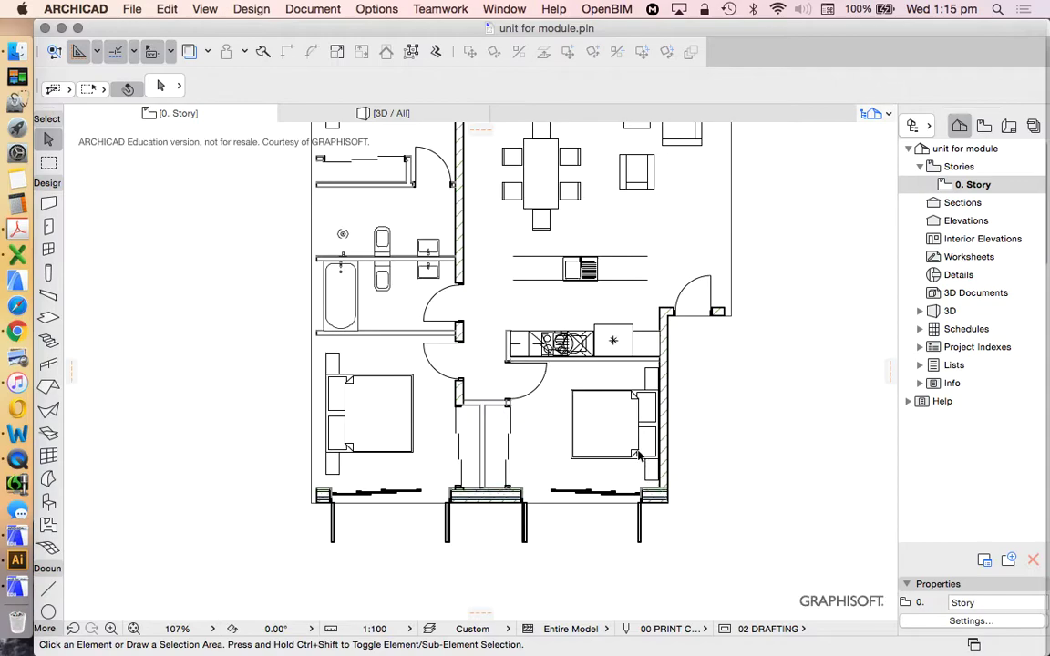
{"action": "scroll", "coordinate": [678, 337], "scroll_direction": "down", "scroll_amount": 3}
{"action": "scroll", "coordinate": [685, 339], "scroll_direction": "up", "scroll_amount": 2}
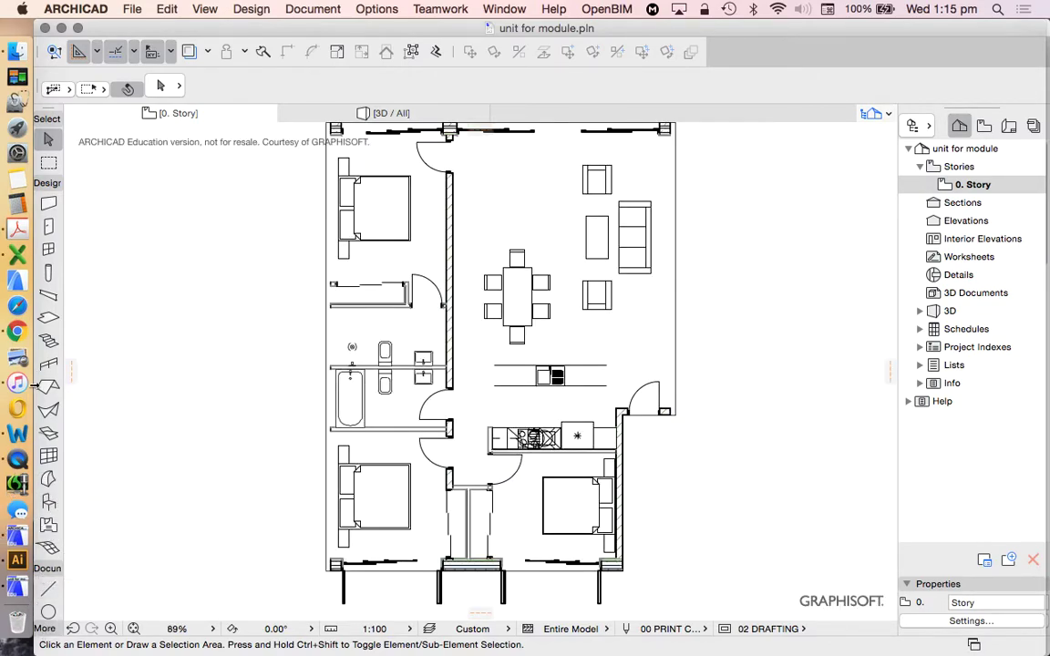
- Write a ROBE text block at 2.00 mm beside the plan
{"action": "left_click", "coordinate": [45, 184]}
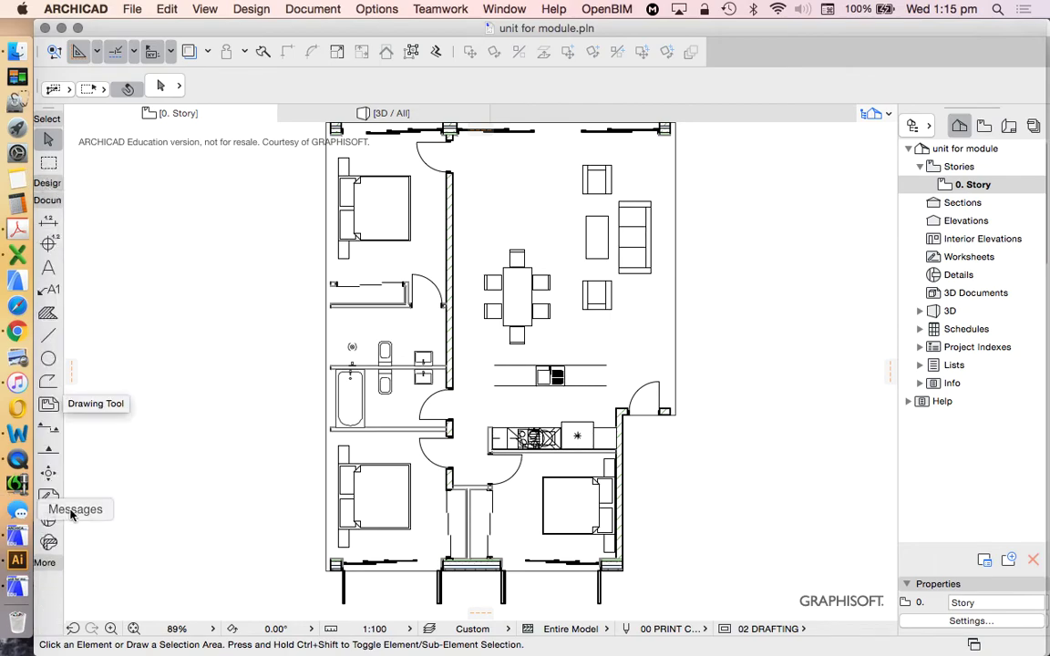
{"action": "left_click", "coordinate": [48, 269]}
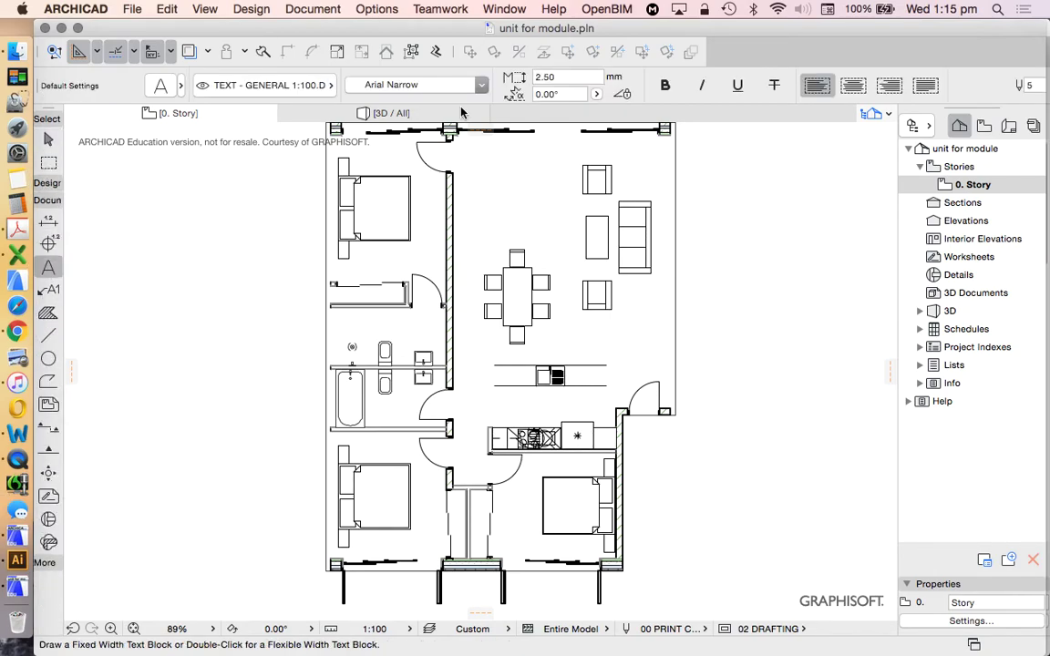
{"action": "left_click", "coordinate": [548, 76]}
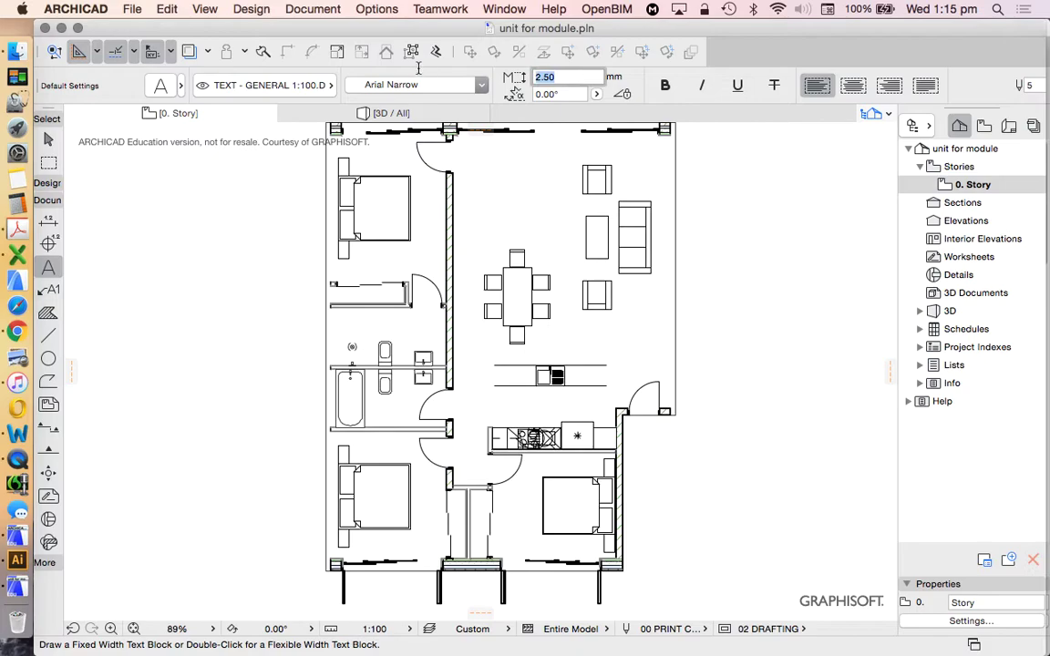
{"action": "left_click", "coordinate": [740, 356]}
{"action": "left_click", "coordinate": [827, 405]}
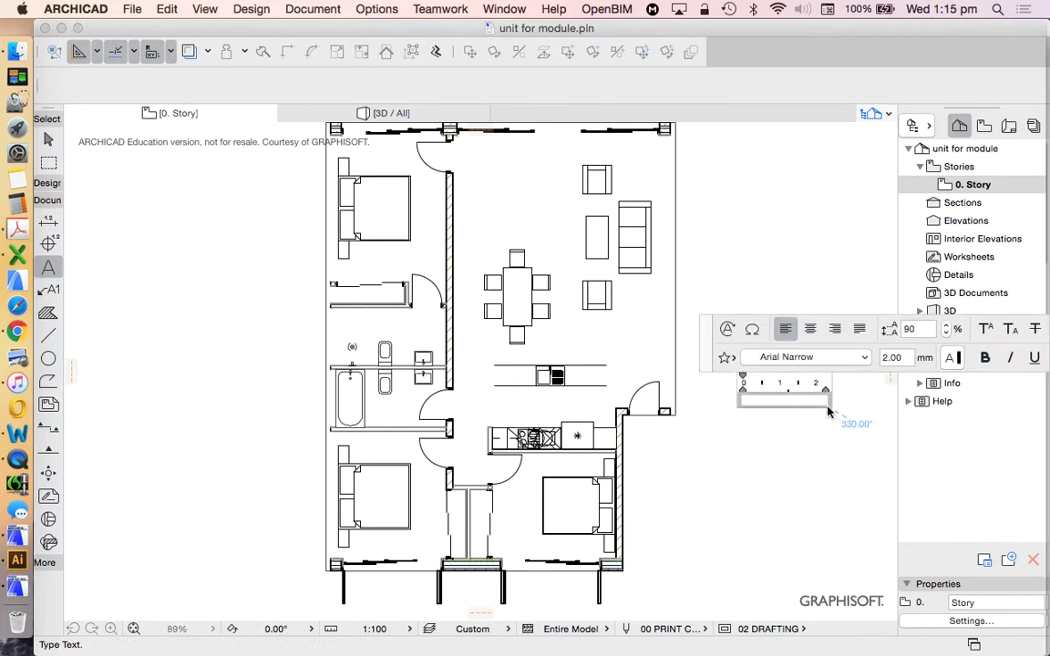
{"action": "left_click", "coordinate": [819, 446]}
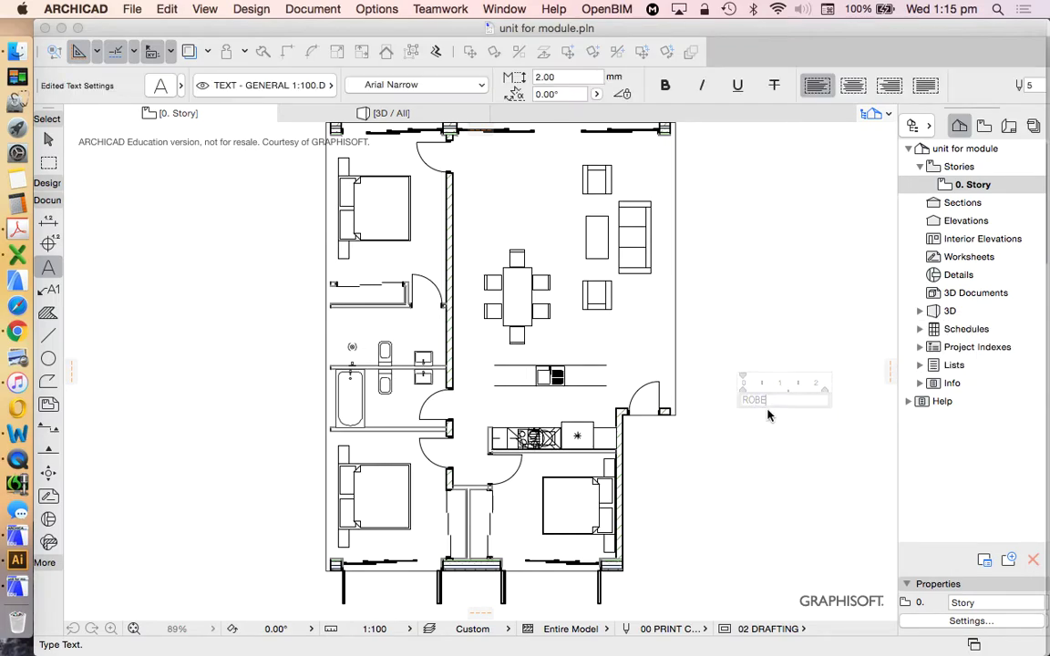
- Adjust the ROBE text settings and move the label into the wardrobe area
{"action": "left_click_drag", "start_coordinate": [755, 335], "coordinate": [834, 415], "text": "shift"}
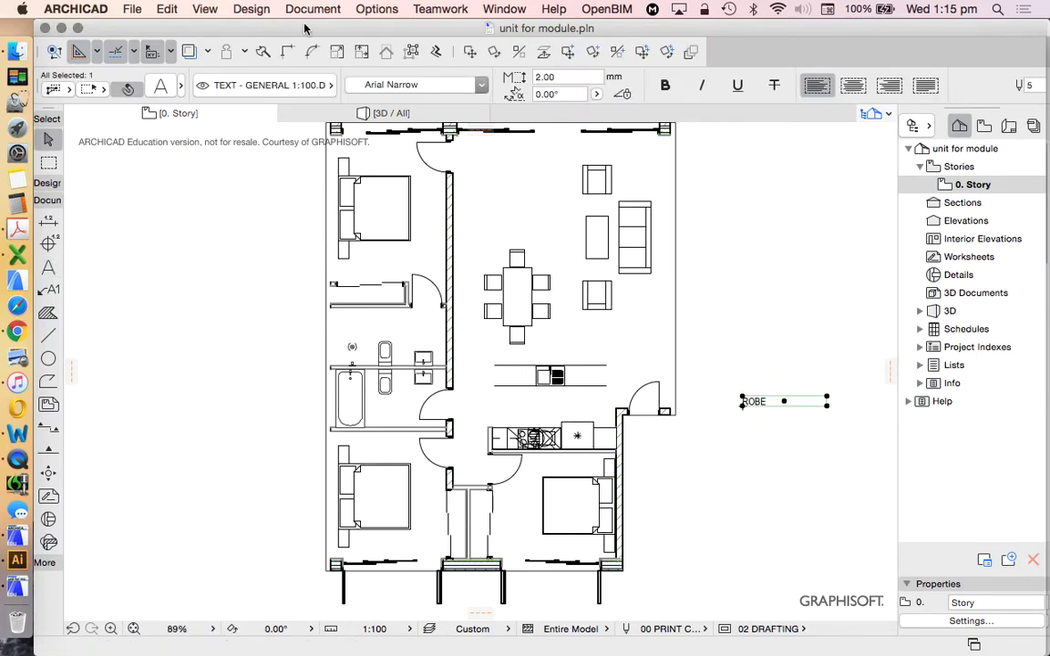
{"action": "left_click", "coordinate": [163, 84]}
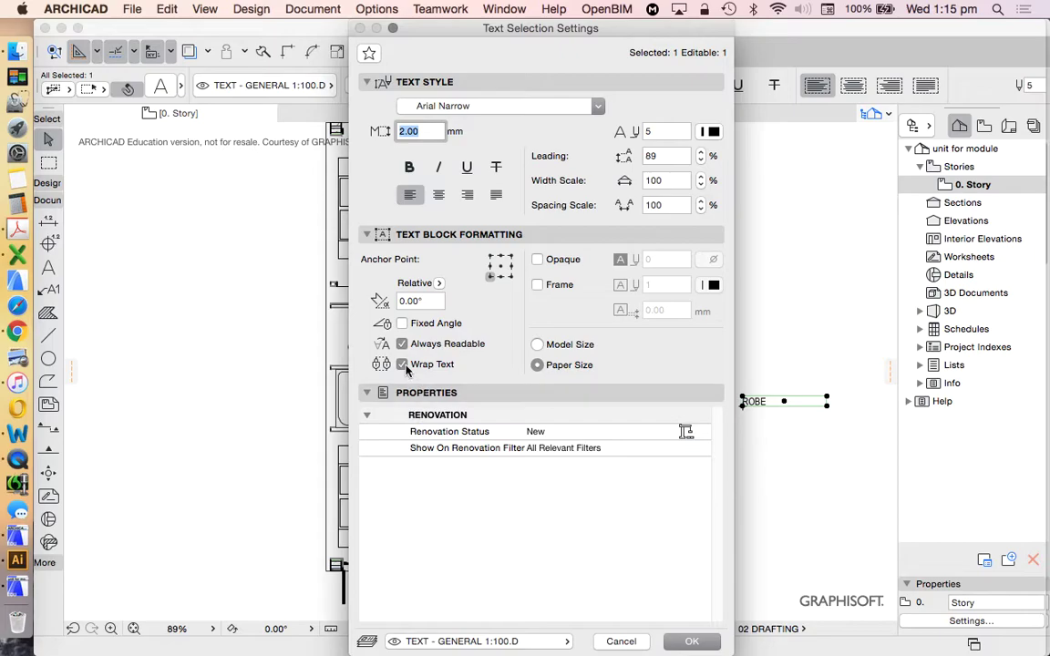
{"action": "left_click", "coordinate": [681, 639]}
{"action": "scroll", "coordinate": [747, 442], "scroll_direction": "up", "scroll_amount": 3}
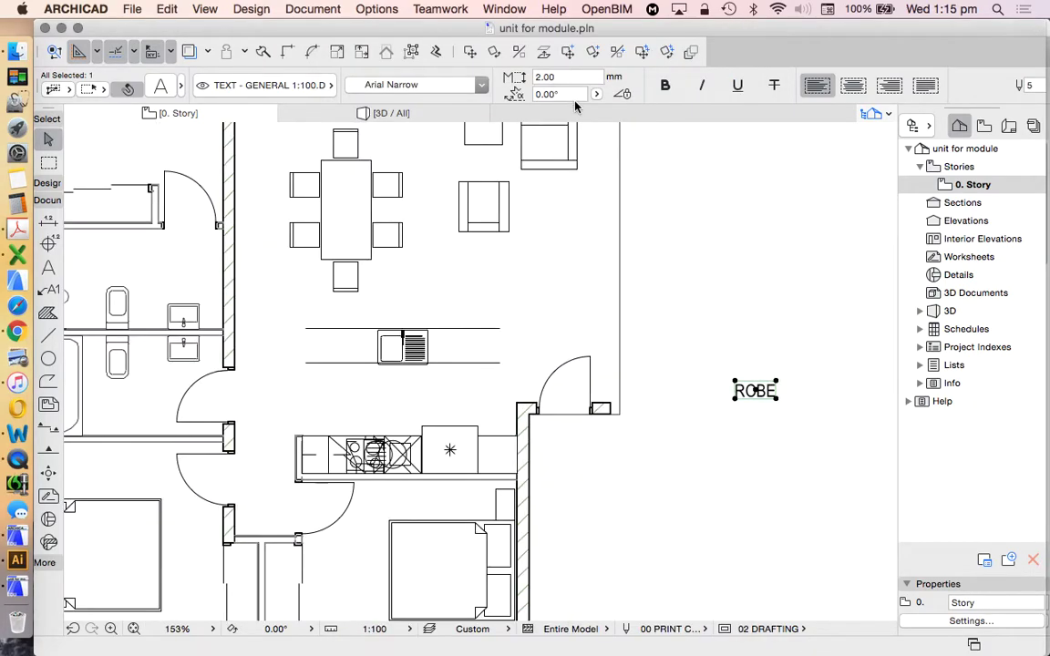
{"action": "left_click", "coordinate": [435, 51]}
{"action": "left_click", "coordinate": [756, 394]}
{"action": "scroll", "coordinate": [755, 292], "scroll_direction": "left", "scroll_amount": 5}
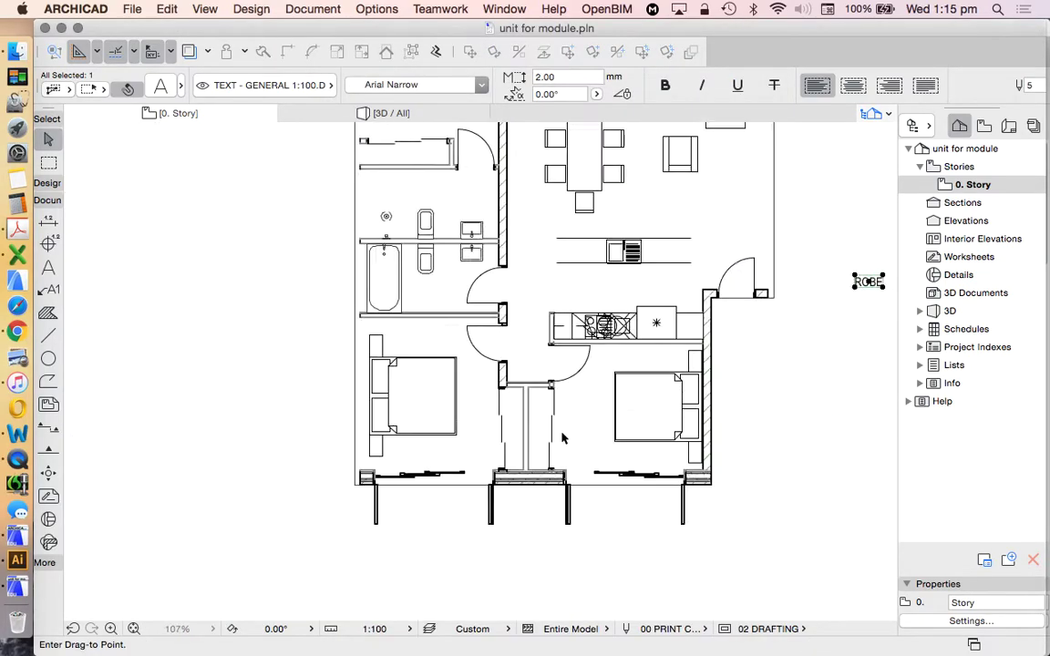
{"action": "scroll", "coordinate": [517, 441], "scroll_direction": "up", "scroll_amount": 5}
{"action": "left_click", "coordinate": [524, 442]}
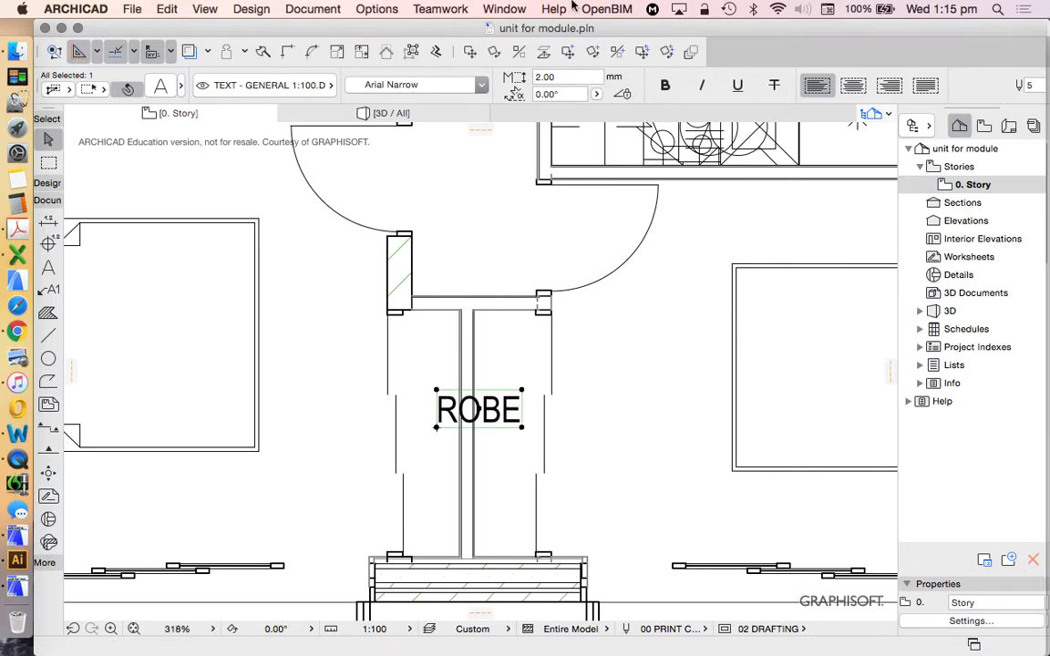
- Rotate ROBE 90° to read vertically and make a slightly offset copy
{"action": "left_click", "coordinate": [476, 52]}
{"action": "left_click", "coordinate": [498, 411]}
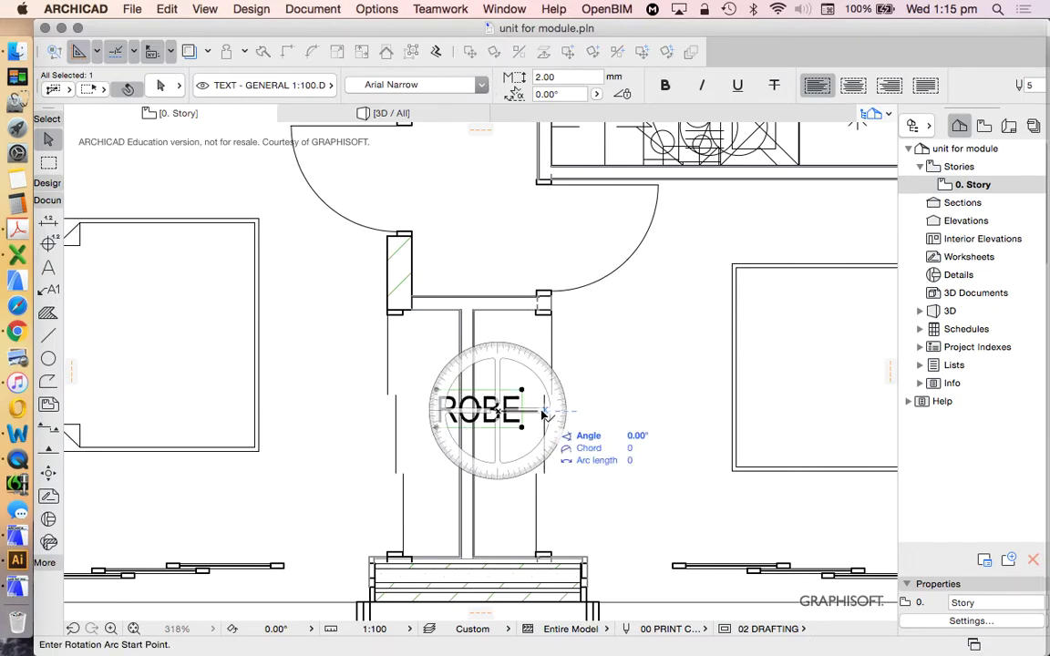
{"action": "left_click", "coordinate": [543, 414]}
{"action": "left_click", "coordinate": [497, 290]}
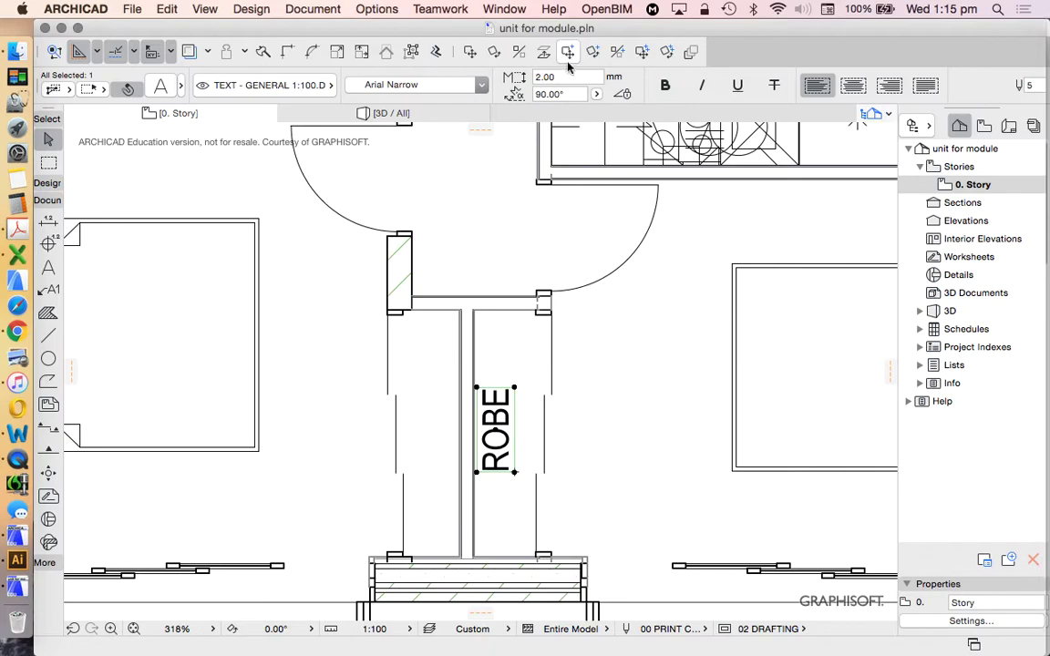
{"action": "left_click", "coordinate": [568, 64]}
{"action": "left_click", "coordinate": [485, 270]}
{"action": "left_click", "coordinate": [490, 273]}
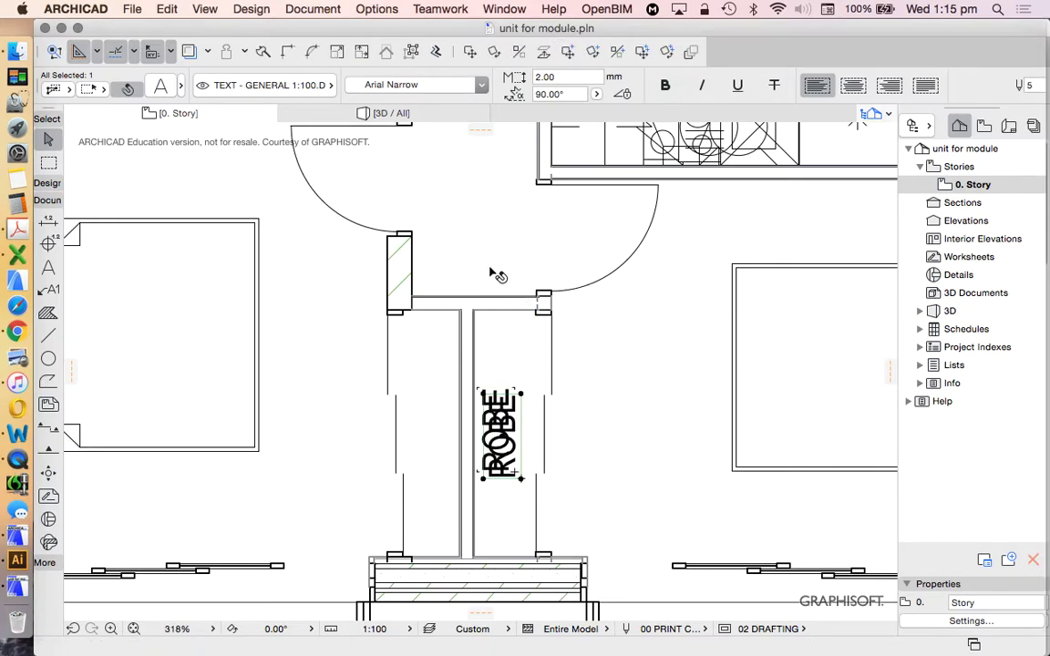
- Place one ROBE label in each wardrobe compartment, centering the right one
{"action": "left_click", "coordinate": [470, 52]}
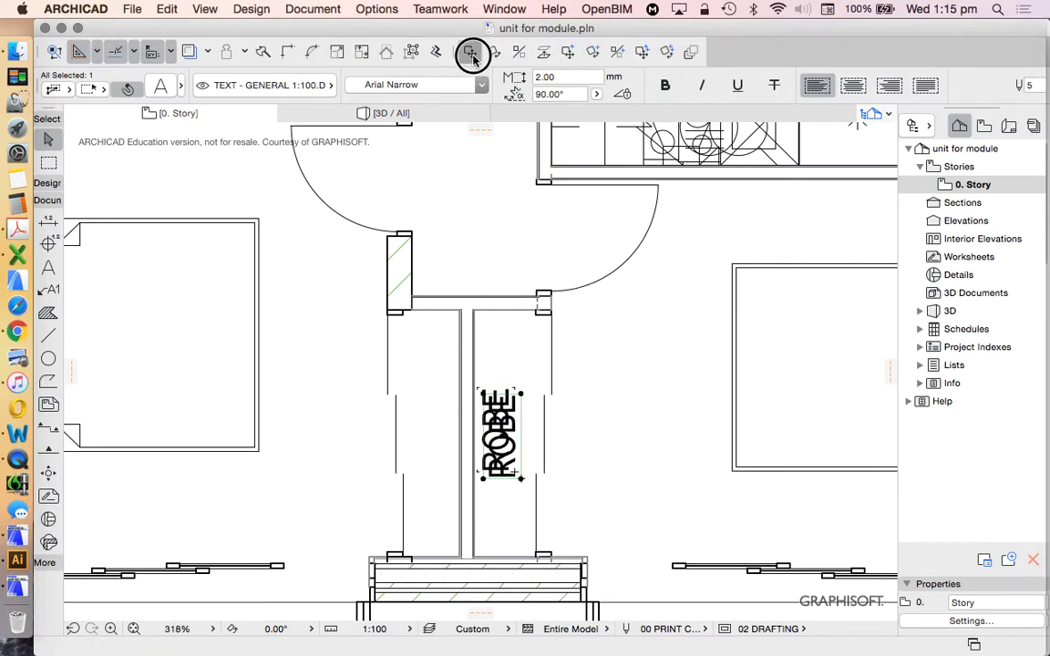
{"action": "left_click", "coordinate": [513, 399]}
{"action": "left_click", "coordinate": [440, 404]}
{"action": "left_click", "coordinate": [511, 380]}
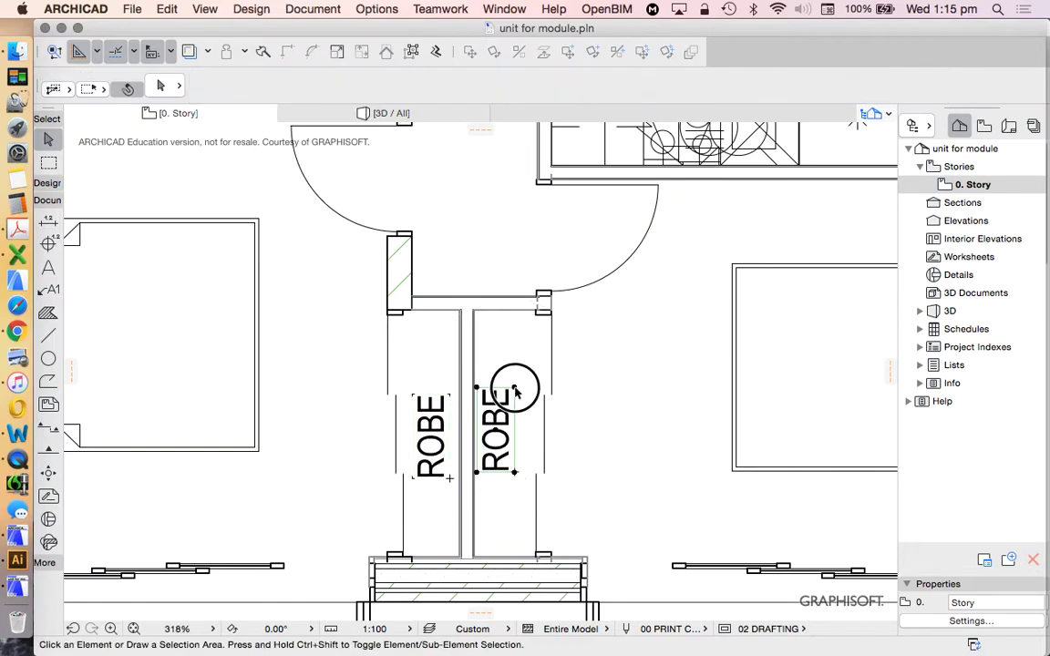
{"action": "left_click", "coordinate": [519, 460]}
{"action": "left_click", "coordinate": [499, 437]}
{"action": "left_click", "coordinate": [510, 408]}
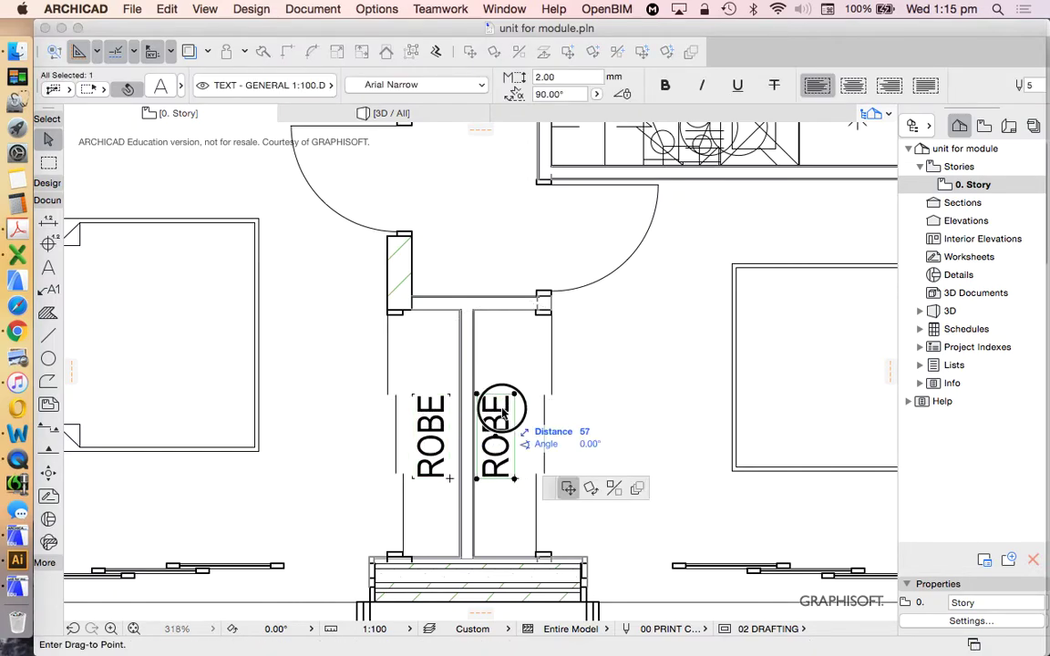
{"action": "left_click", "coordinate": [504, 414]}
- Rotate the Sofa Layout 21 group by -90°
{"action": "scroll", "coordinate": [529, 438], "scroll_direction": "down", "scroll_amount": 5}
{"action": "scroll", "coordinate": [538, 455], "scroll_direction": "up", "scroll_amount": 1}
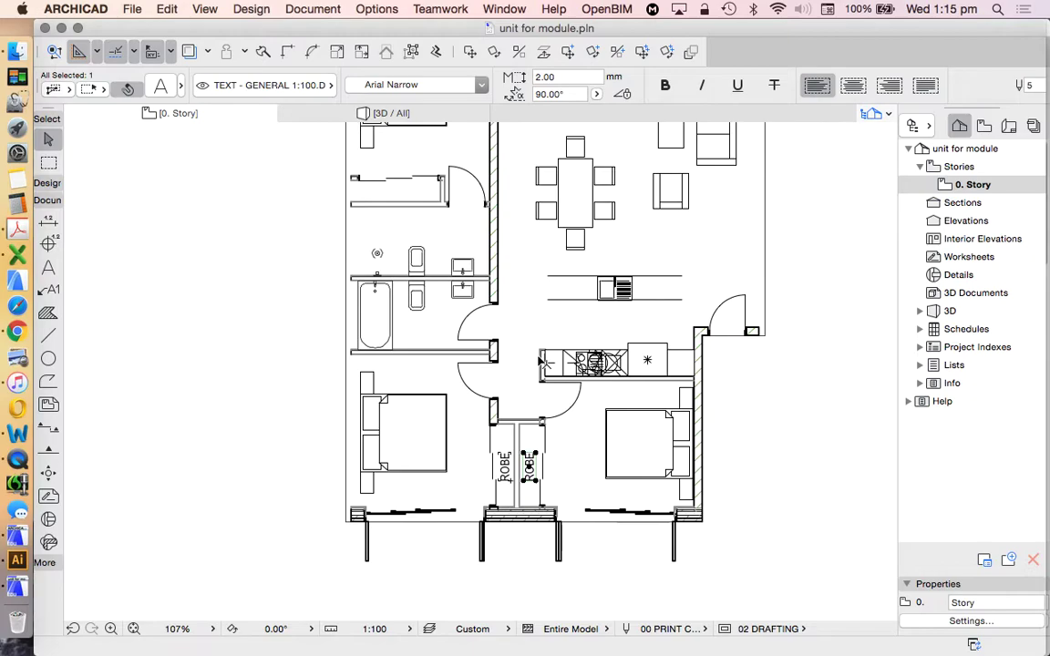
{"action": "key", "text": "Escape"}
{"action": "scroll", "coordinate": [585, 483], "scroll_direction": "down", "scroll_amount": 4}
{"action": "scroll", "coordinate": [565, 410], "scroll_direction": "up", "scroll_amount": 3}
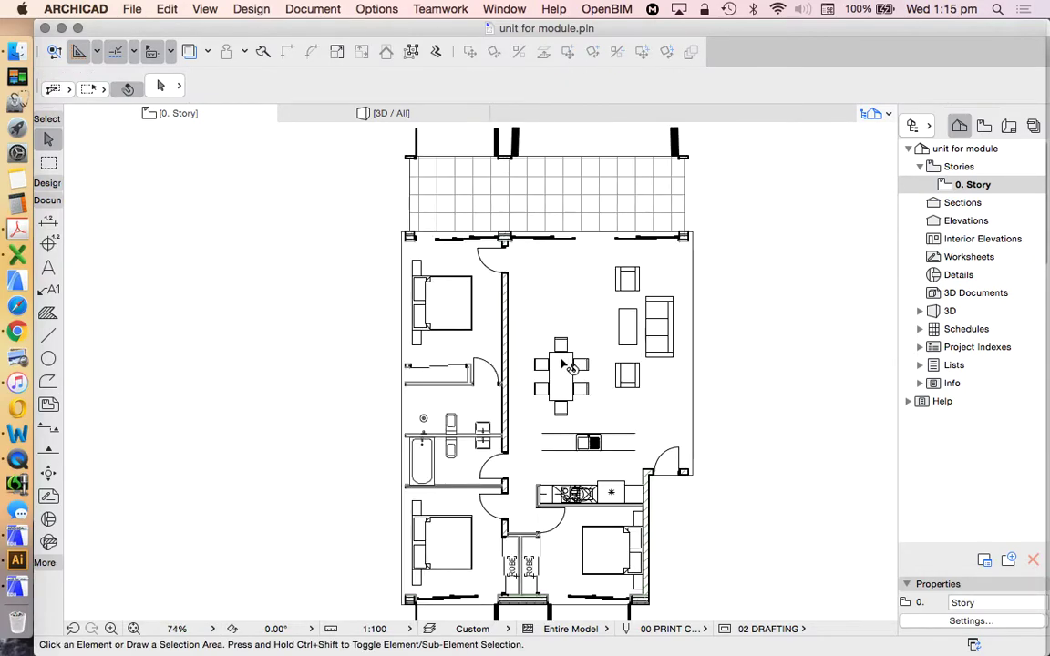
{"action": "scroll", "coordinate": [580, 412], "scroll_direction": "up", "scroll_amount": 1}
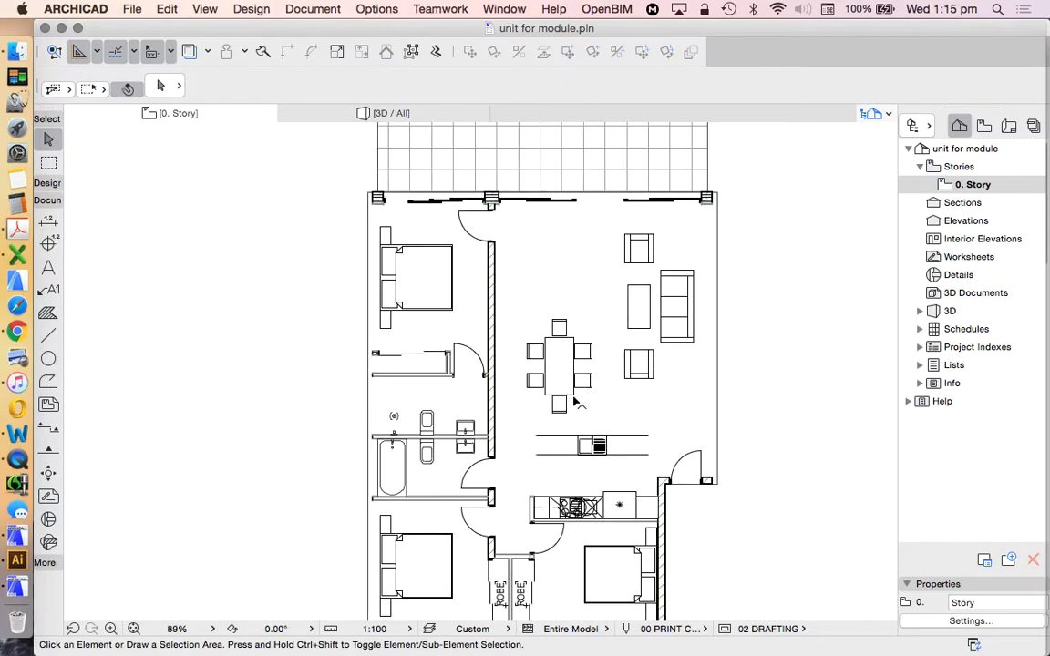
{"action": "left_click", "coordinate": [638, 305]}
{"action": "left_click", "coordinate": [494, 51]}
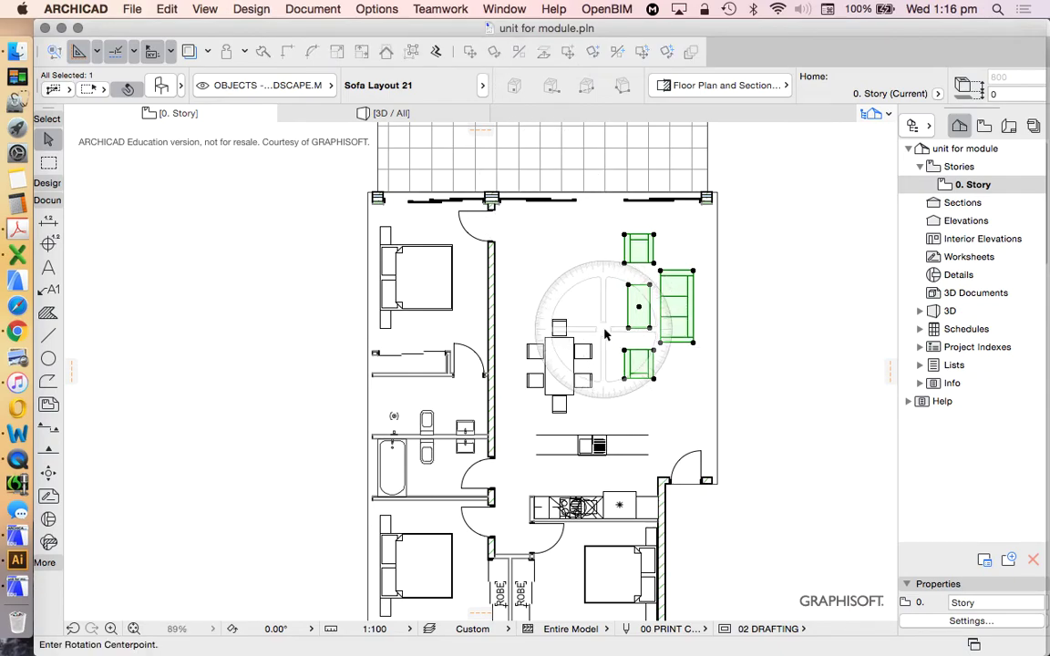
{"action": "left_click", "coordinate": [602, 372]}
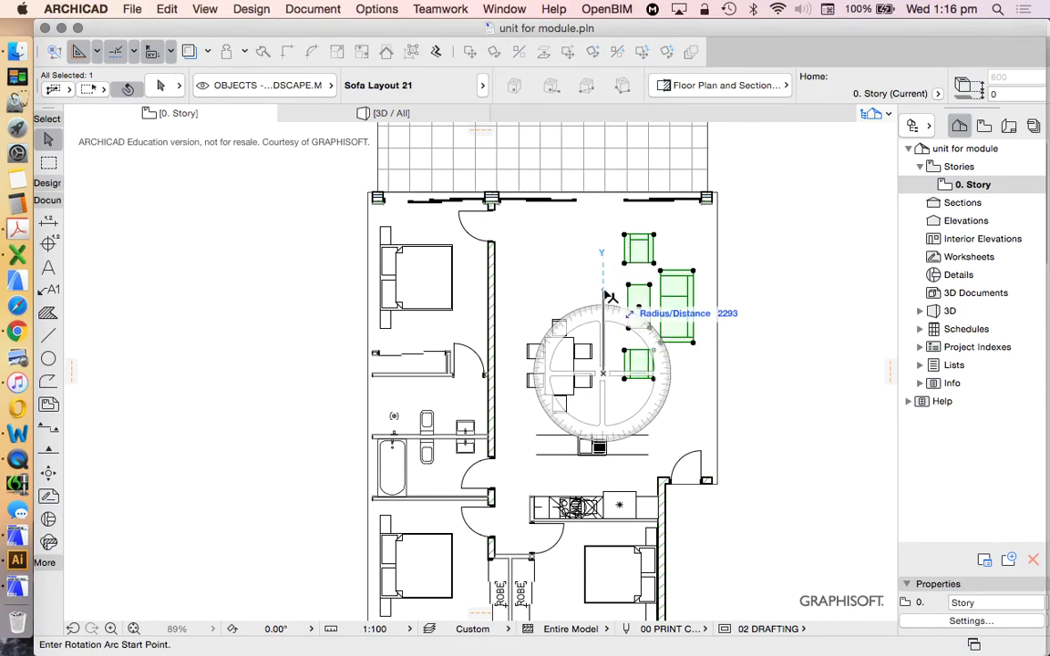
{"action": "left_click", "coordinate": [605, 290]}
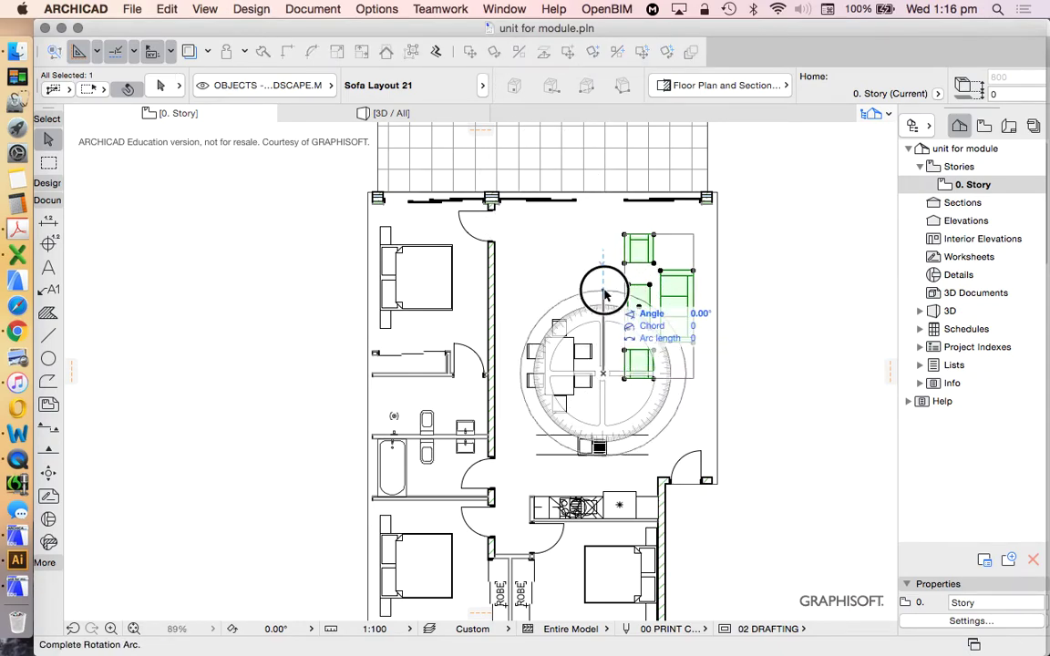
{"action": "left_click", "coordinate": [773, 373]}
- Move the sofa group to a new spot and drag the dining table toward the upper right
{"action": "left_click", "coordinate": [470, 51]}
{"action": "left_click", "coordinate": [750, 440]}
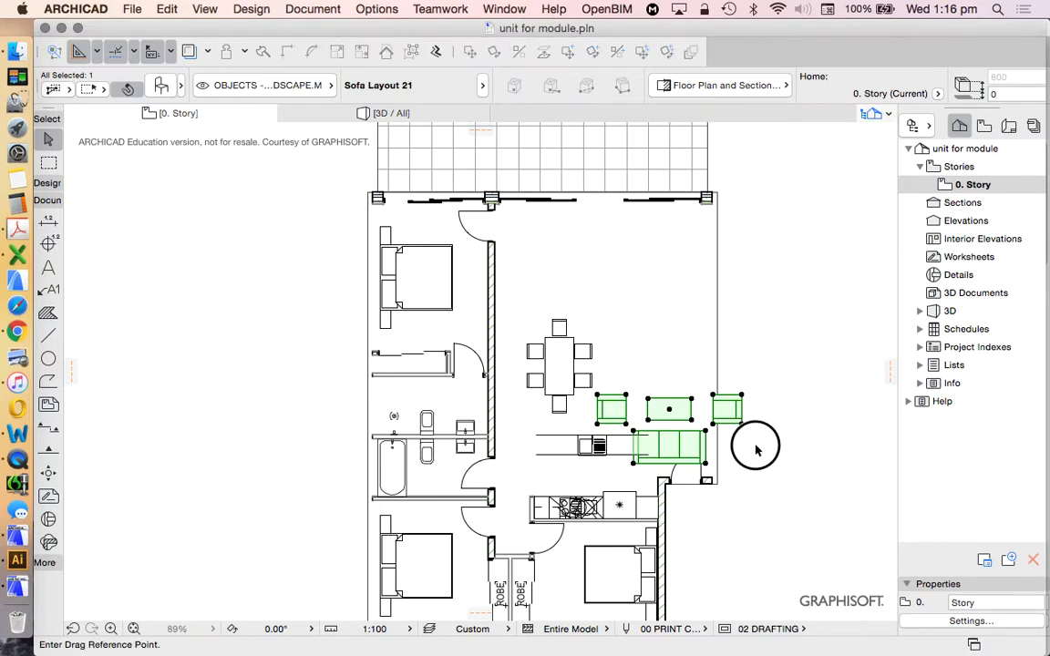
{"action": "left_click", "coordinate": [604, 384]}
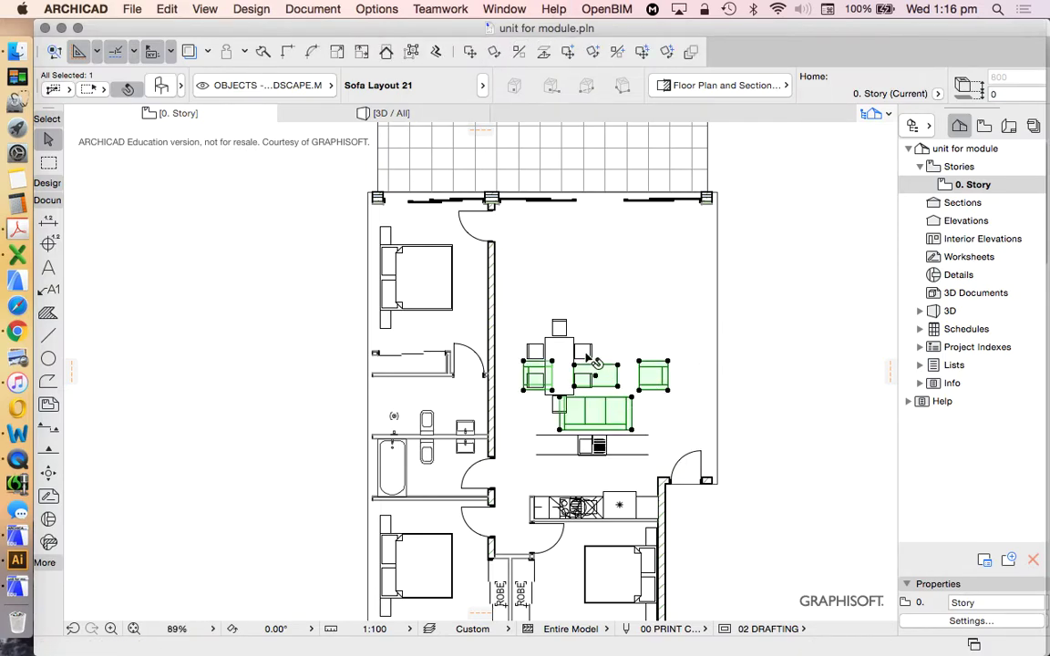
{"action": "left_click", "coordinate": [562, 340]}
{"action": "left_click_drag", "start_coordinate": [563, 340], "coordinate": [654, 281]}
{"action": "left_click", "coordinate": [654, 280]}
- Turn the sofa group around about 180°, redoing an undone rotation
{"action": "left_click", "coordinate": [601, 374]}
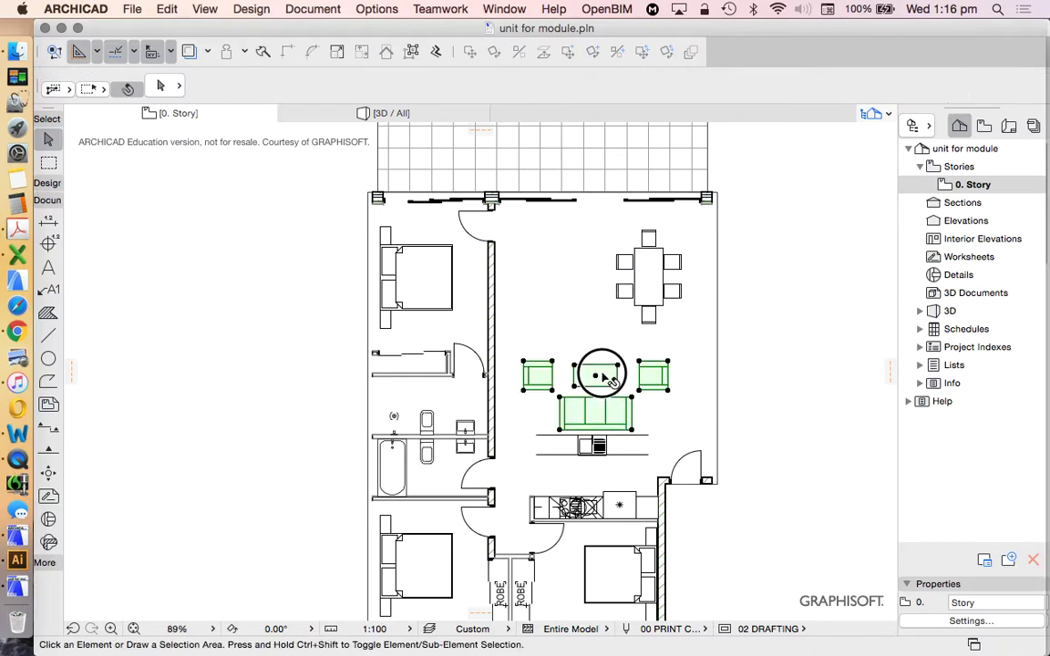
{"action": "left_click", "coordinate": [493, 51]}
{"action": "left_click", "coordinate": [581, 393]}
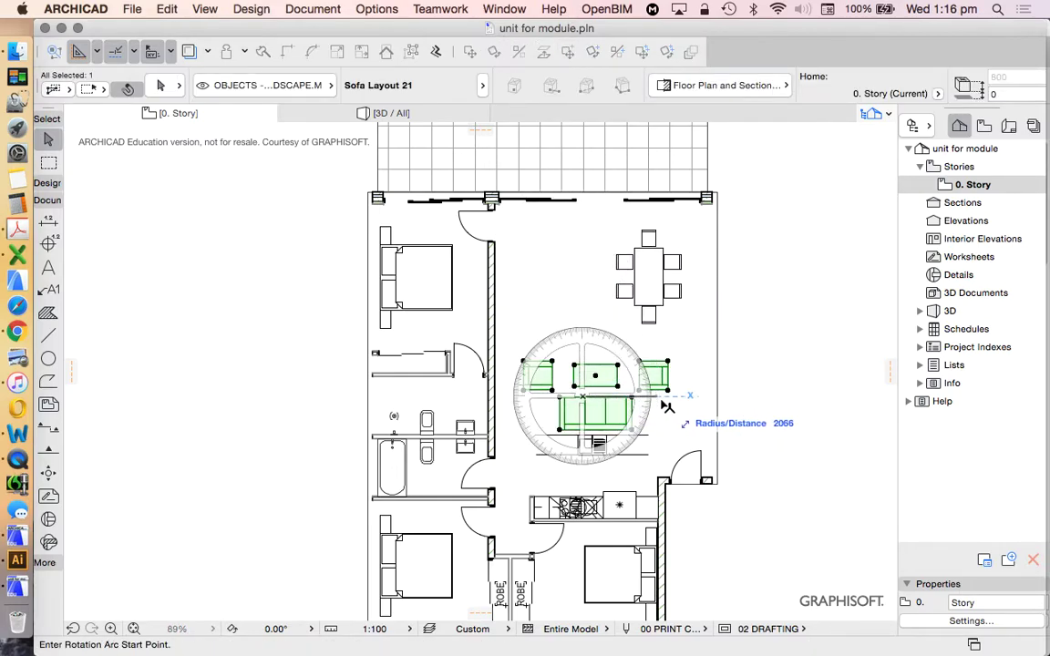
{"action": "left_click", "coordinate": [668, 419]}
{"action": "left_click", "coordinate": [458, 412]}
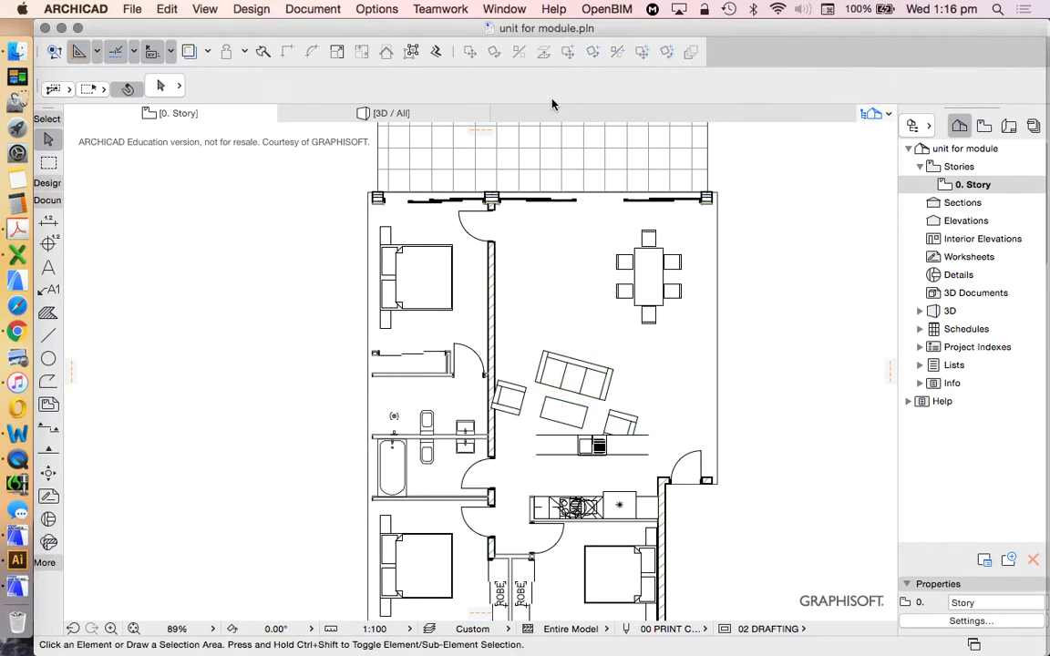
{"action": "key", "text": "super+z"}
{"action": "left_click", "coordinate": [493, 53]}
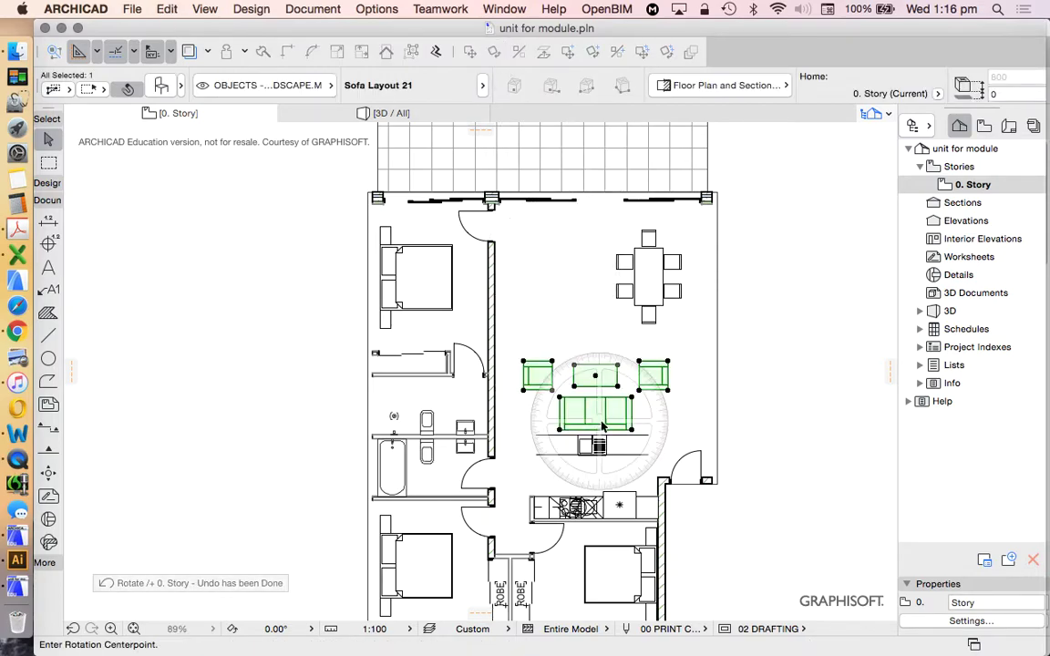
{"action": "left_click", "coordinate": [595, 376]}
{"action": "left_click", "coordinate": [752, 376]}
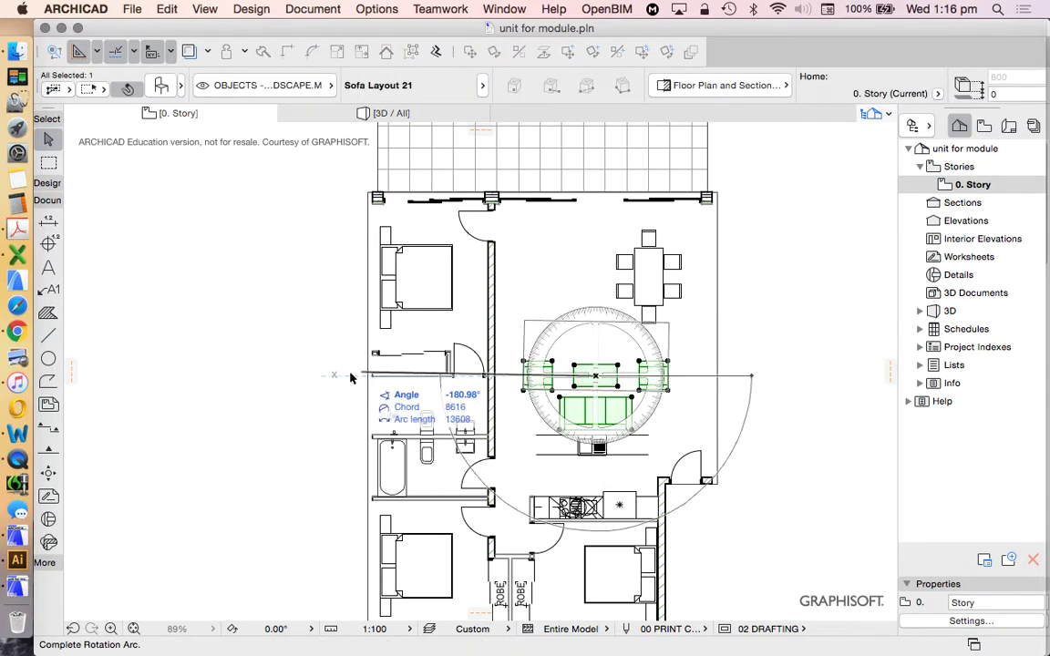
{"action": "left_click", "coordinate": [304, 375]}
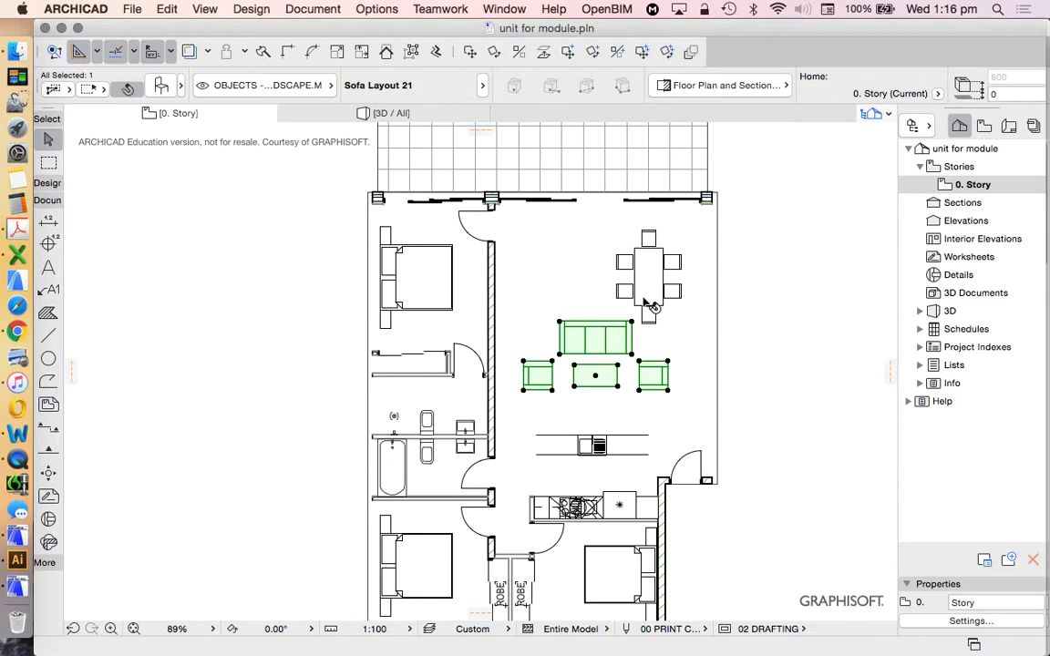
- Rotate the dining table 90° to horizontal and shift it further left
{"action": "left_click", "coordinate": [649, 267]}
{"action": "left_click", "coordinate": [493, 52]}
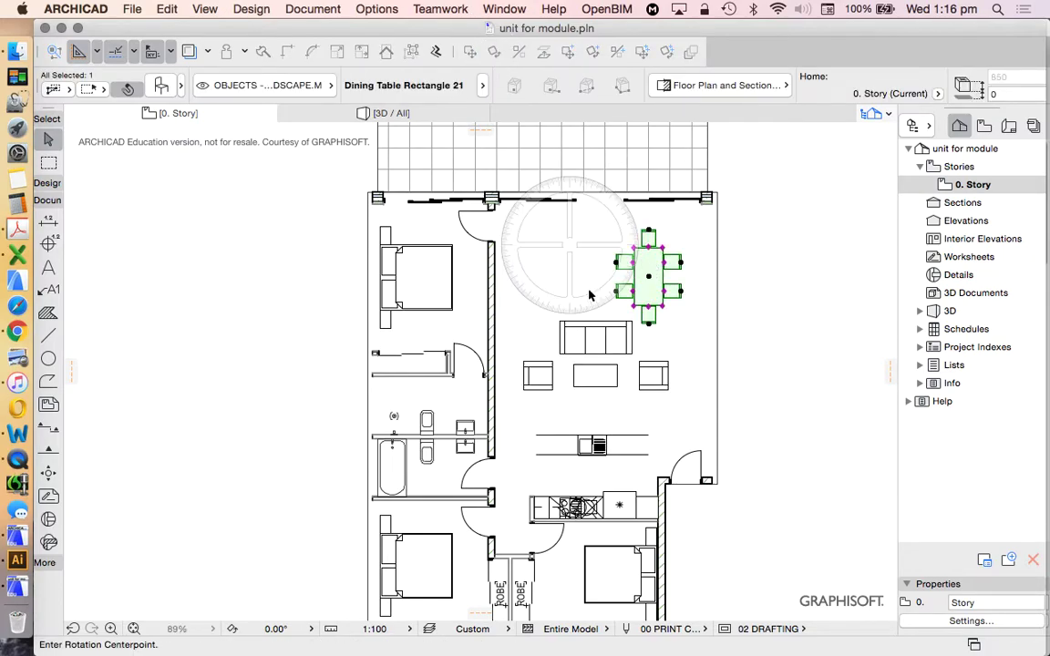
{"action": "left_click", "coordinate": [648, 271]}
{"action": "left_click", "coordinate": [647, 337]}
{"action": "left_click", "coordinate": [814, 270]}
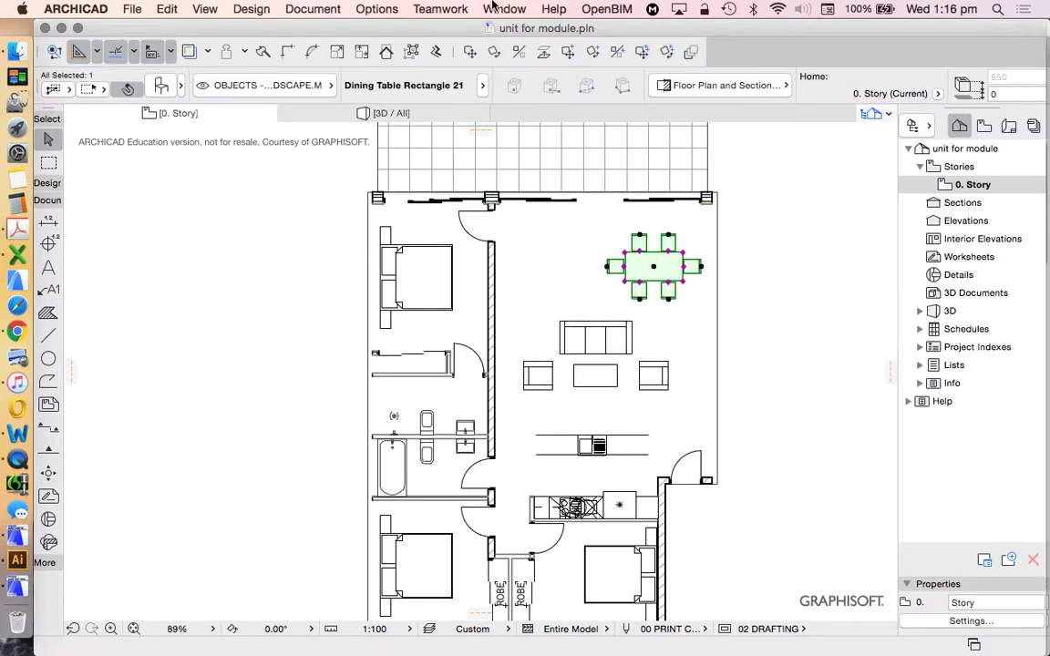
{"action": "left_click", "coordinate": [470, 52]}
{"action": "left_click", "coordinate": [674, 267]}
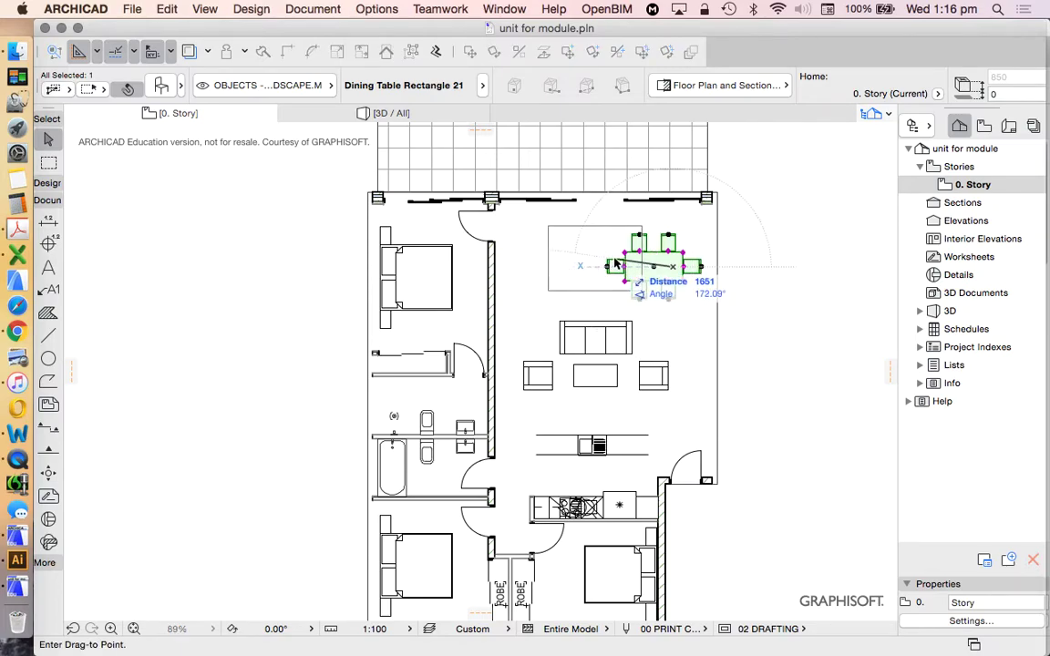
{"action": "left_click", "coordinate": [614, 262]}
{"action": "left_click", "coordinate": [689, 351]}
- Save the edited unit as Module File 'module unit.mod', replacing the existing file
{"action": "scroll", "coordinate": [690, 350], "scroll_direction": "down", "scroll_amount": 5}
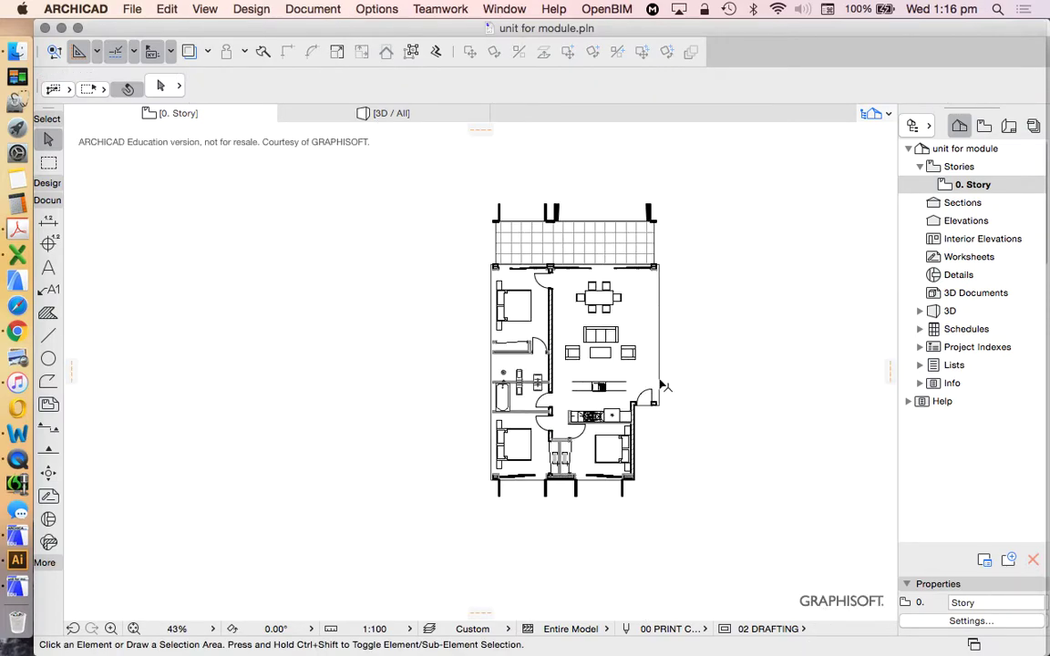
{"action": "scroll", "coordinate": [661, 382], "scroll_direction": "up", "scroll_amount": 3}
{"action": "scroll", "coordinate": [638, 397], "scroll_direction": "down", "scroll_amount": 4}
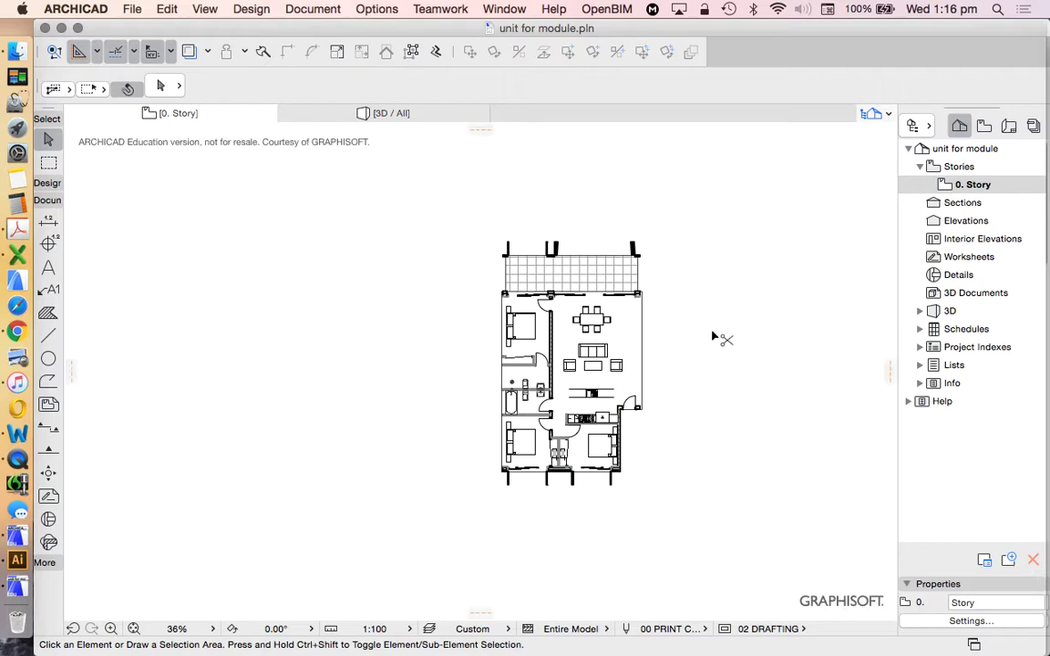
{"action": "scroll", "coordinate": [709, 335], "scroll_direction": "down", "scroll_amount": 4}
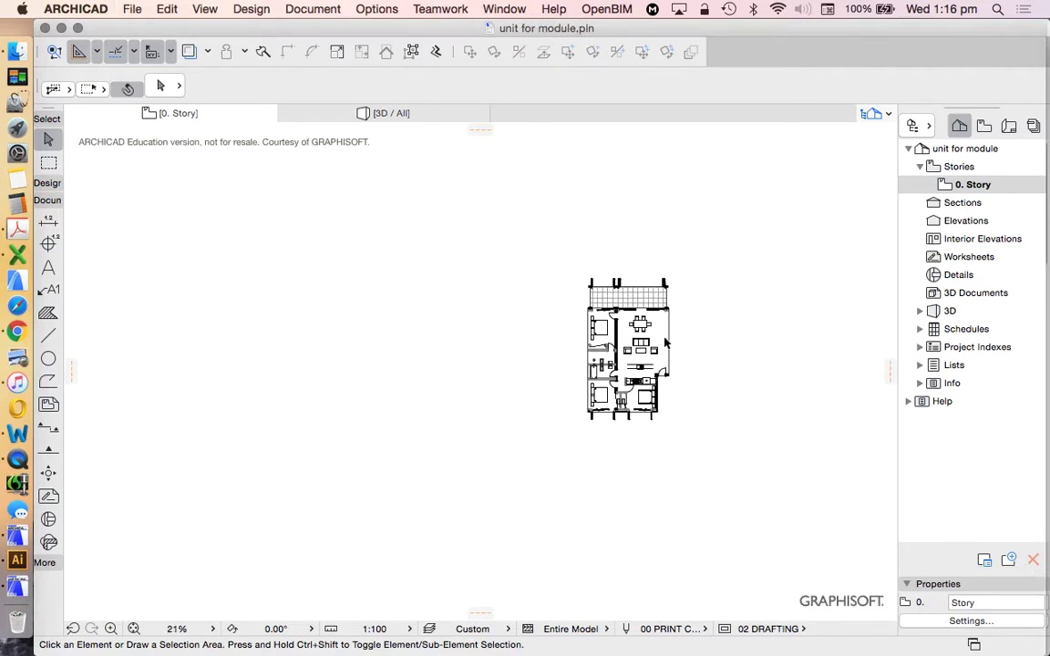
{"action": "scroll", "coordinate": [665, 341], "scroll_direction": "down", "scroll_amount": 2}
{"action": "scroll", "coordinate": [660, 385], "scroll_direction": "up", "scroll_amount": 6}
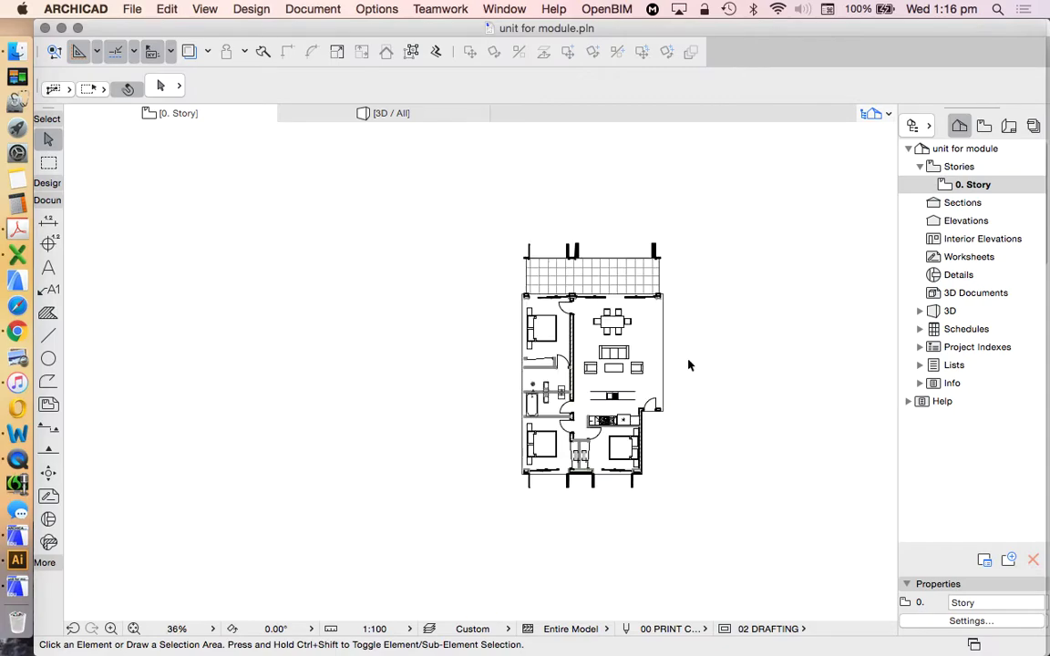
{"action": "scroll", "coordinate": [688, 365], "scroll_direction": "up", "scroll_amount": 1}
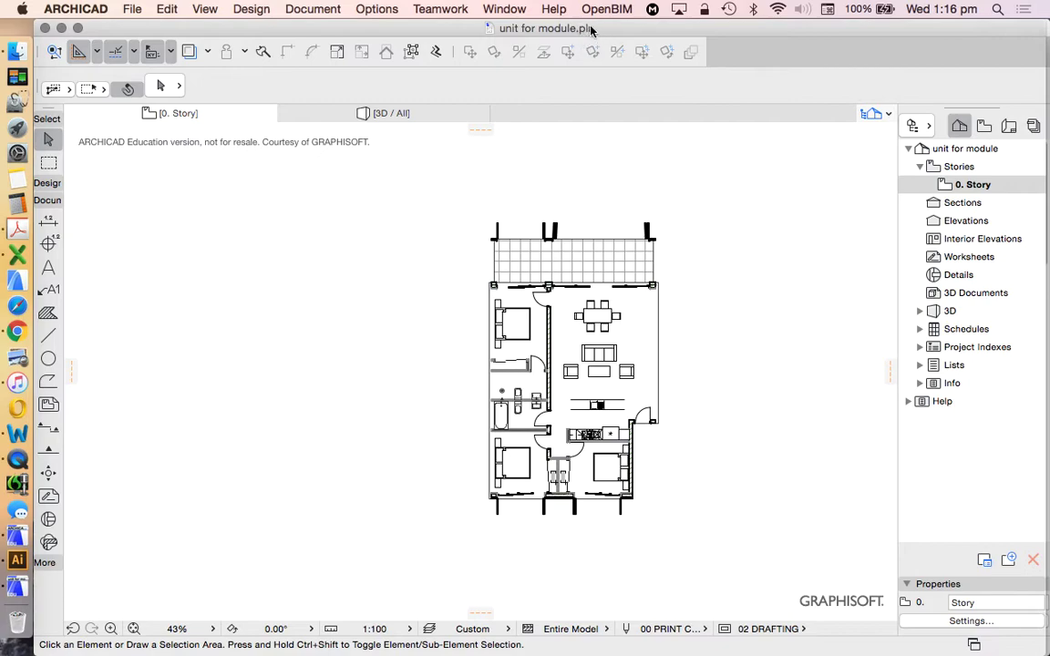
{"action": "left_click", "coordinate": [133, 9]}
{"action": "left_click", "coordinate": [173, 128]}
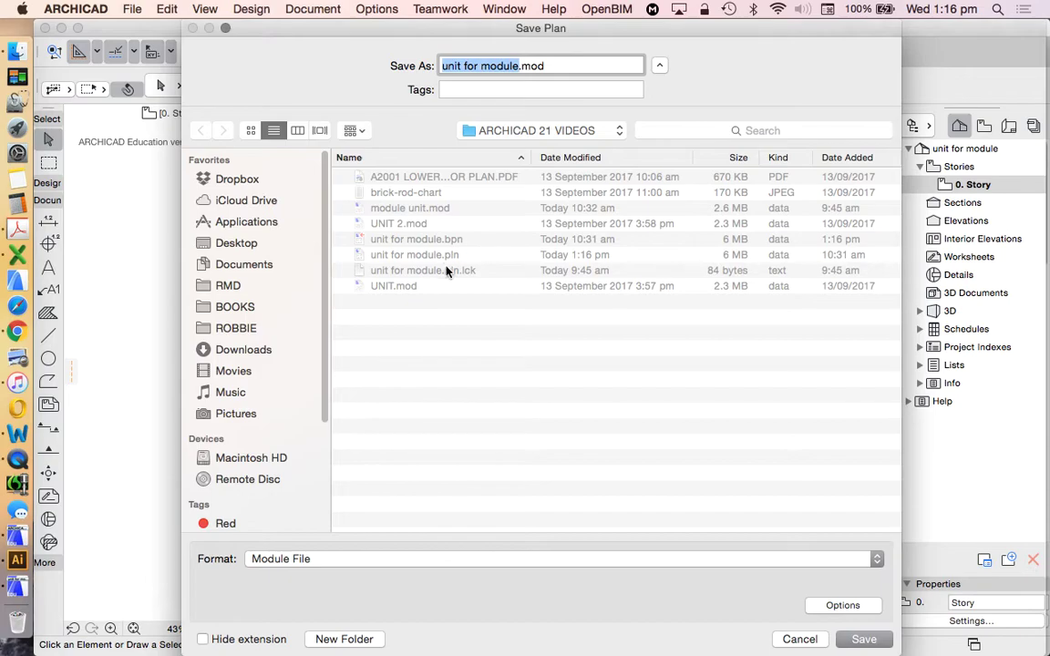
{"action": "left_click", "coordinate": [404, 210]}
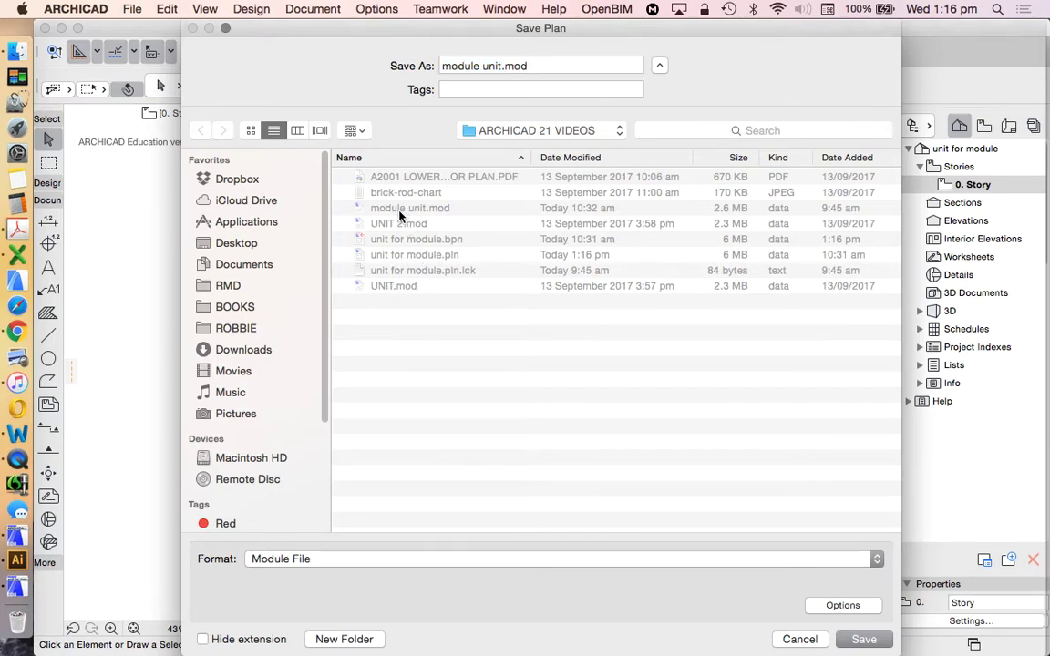
{"action": "left_click", "coordinate": [317, 560]}
{"action": "left_click", "coordinate": [188, 593]}
{"action": "left_click", "coordinate": [879, 640]}
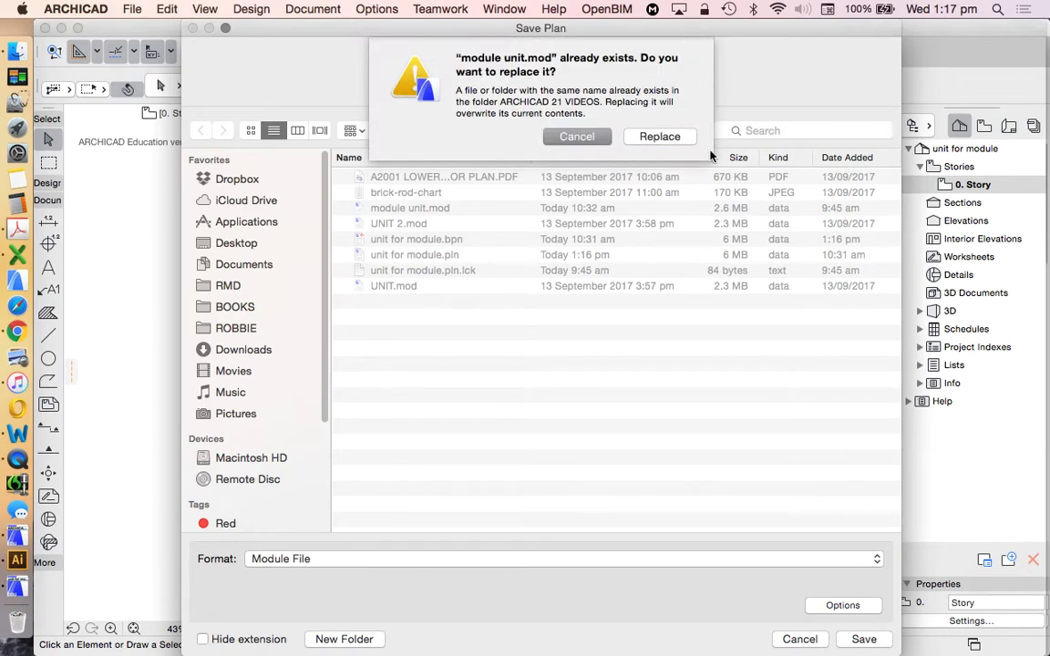
{"action": "left_click", "coordinate": [661, 121]}
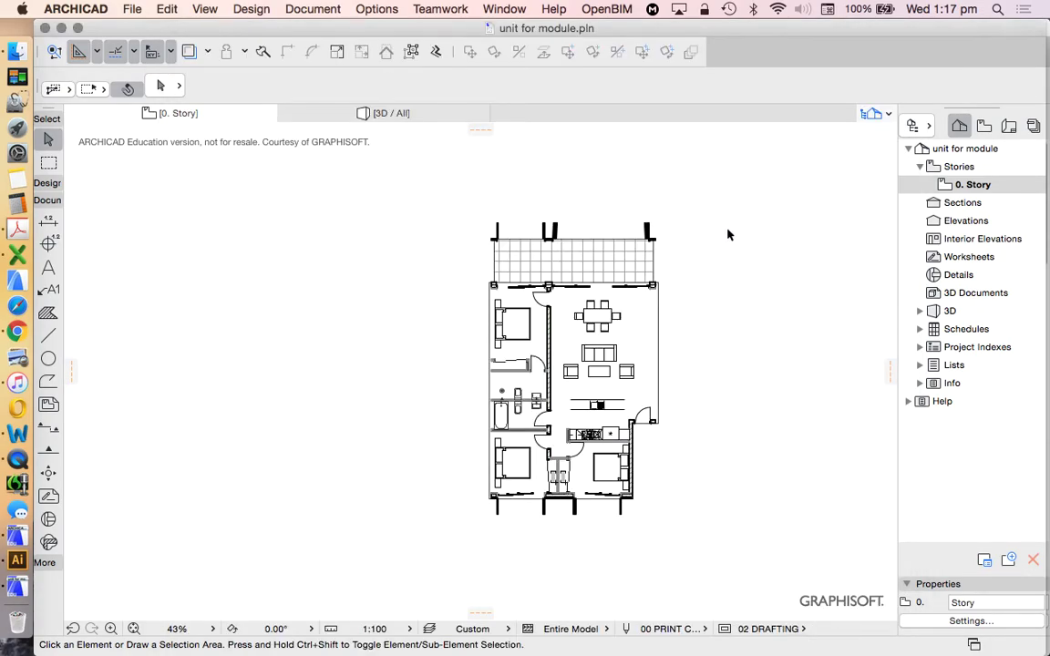
- Switch to ARCHICAD 21 TEMPLATE.pln and select the first apartment unit on the 4. FIRST FLOOR plan
{"action": "scroll", "coordinate": [713, 228], "scroll_direction": "down", "scroll_amount": 5}
{"action": "scroll", "coordinate": [717, 326], "scroll_direction": "up", "scroll_amount": 5}
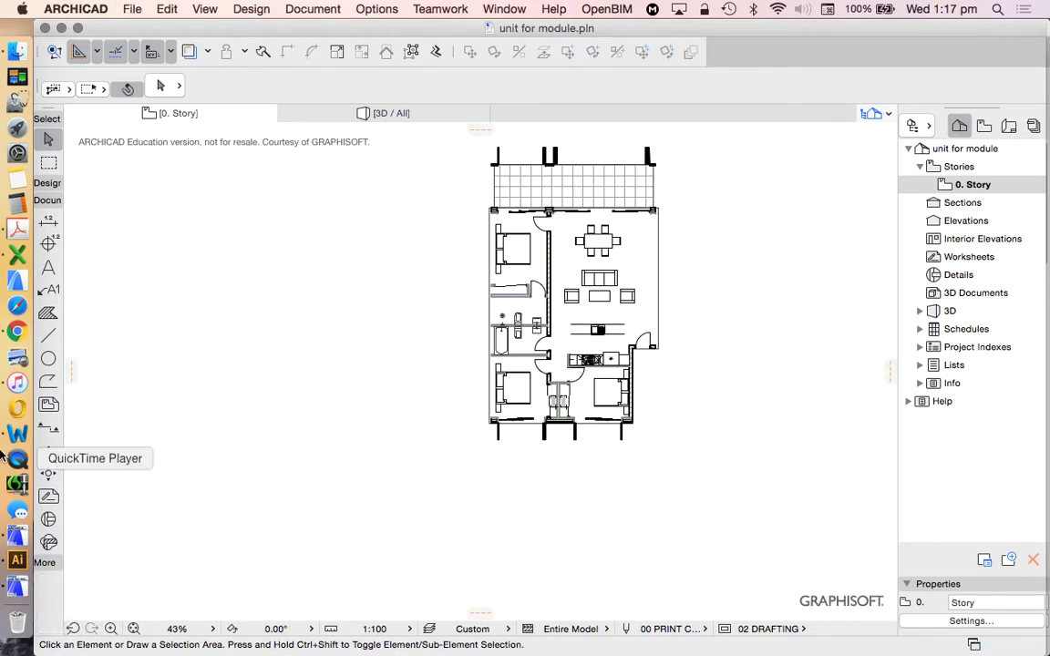
{"action": "left_click", "coordinate": [17, 536]}
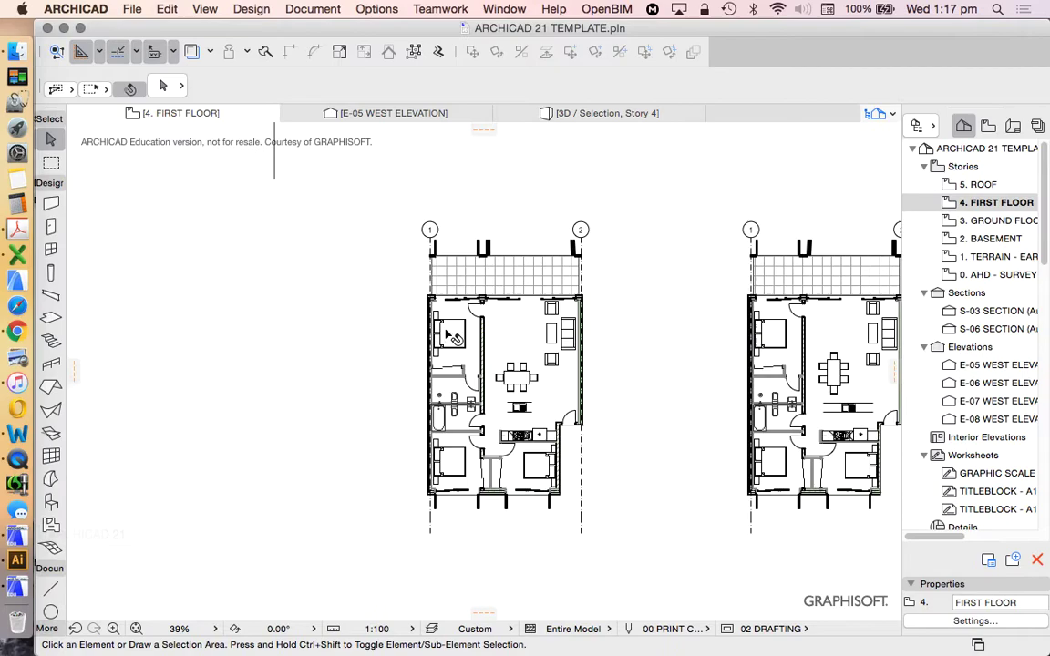
{"action": "scroll", "coordinate": [364, 273], "scroll_direction": "down", "scroll_amount": 5}
{"action": "scroll", "coordinate": [566, 331], "scroll_direction": "up", "scroll_amount": 5}
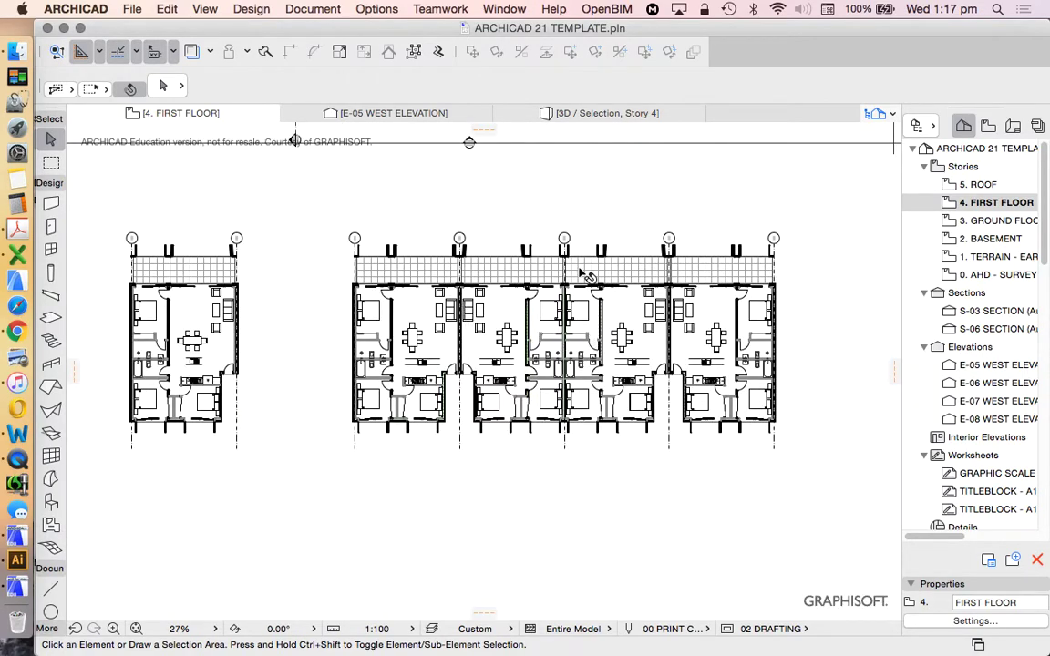
{"action": "scroll", "coordinate": [582, 274], "scroll_direction": "up", "scroll_amount": 2}
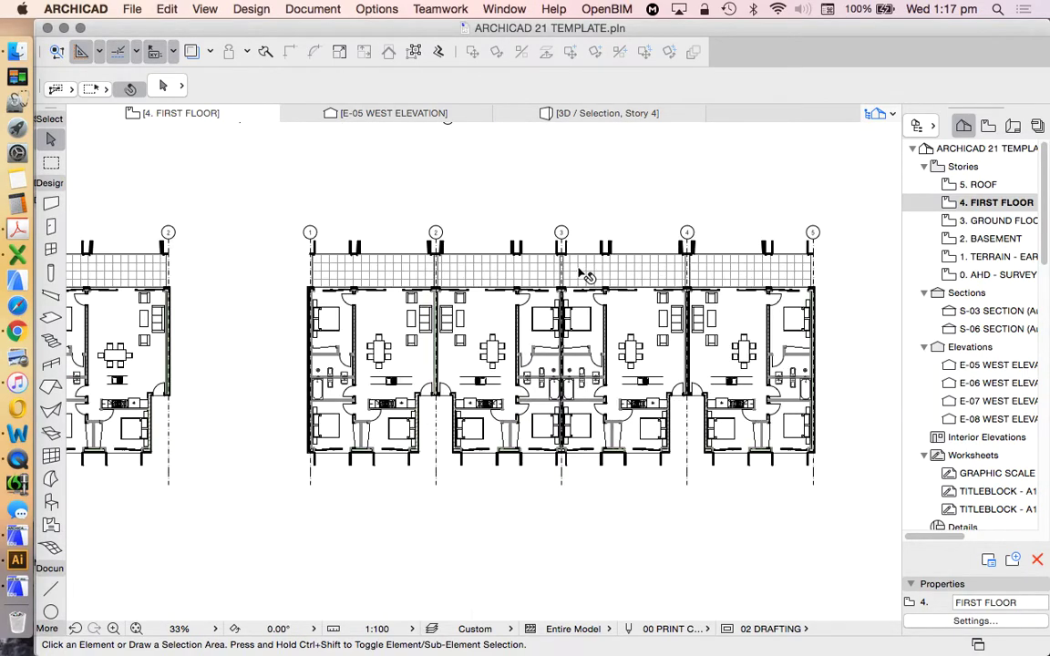
{"action": "left_click", "coordinate": [392, 292]}
{"action": "scroll", "coordinate": [364, 342], "scroll_direction": "up", "scroll_amount": 2}
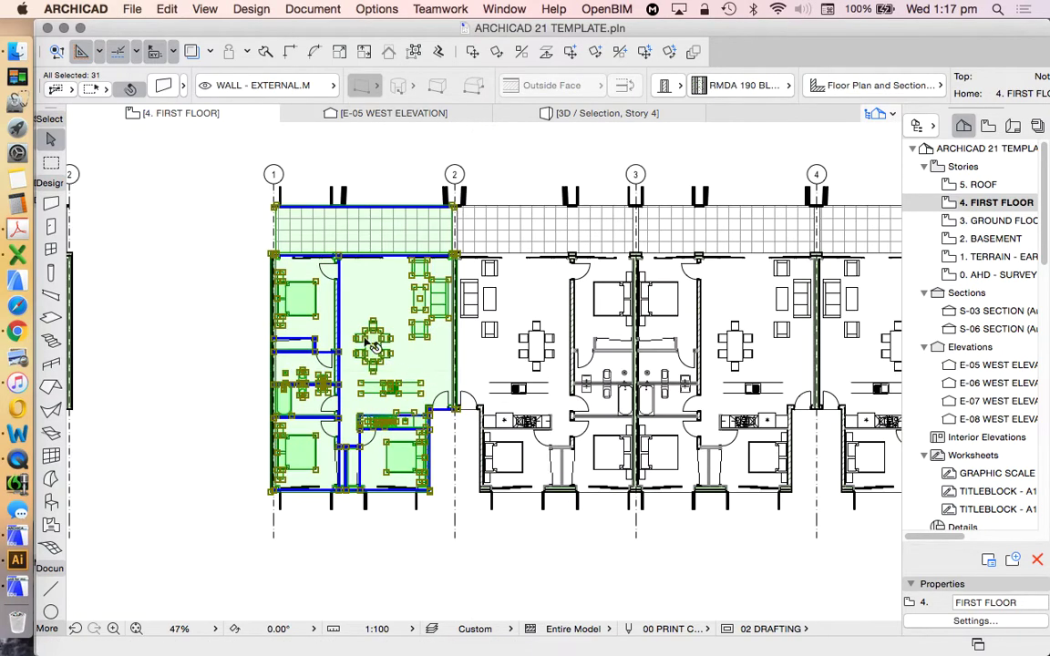
{"action": "scroll", "coordinate": [419, 293], "scroll_direction": "up", "scroll_amount": 3}
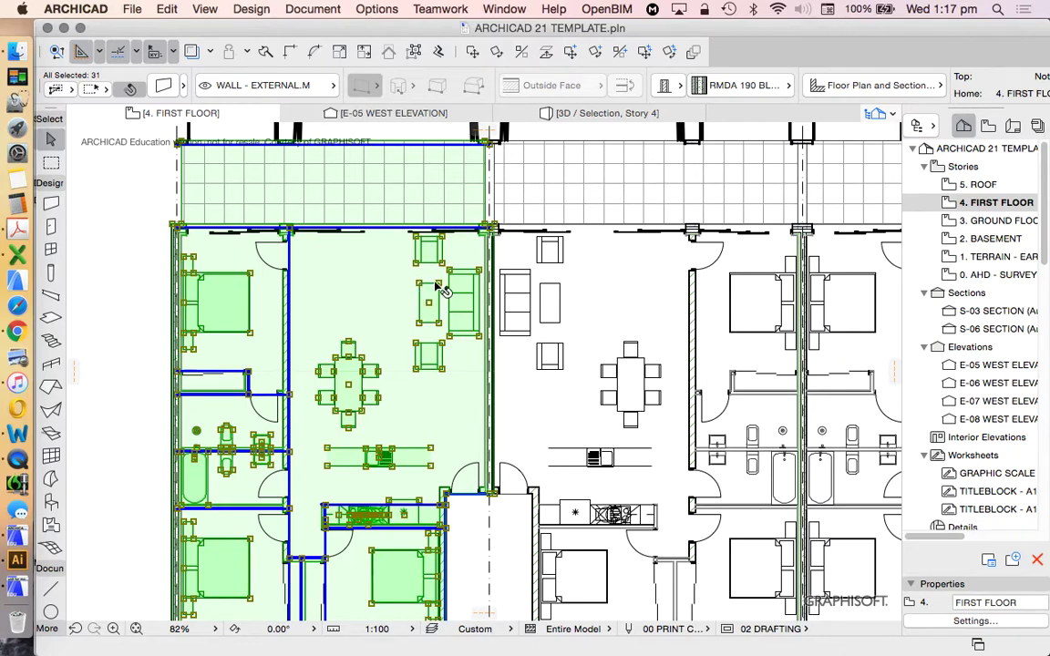
{"action": "scroll", "coordinate": [442, 290], "scroll_direction": "down", "scroll_amount": 5}
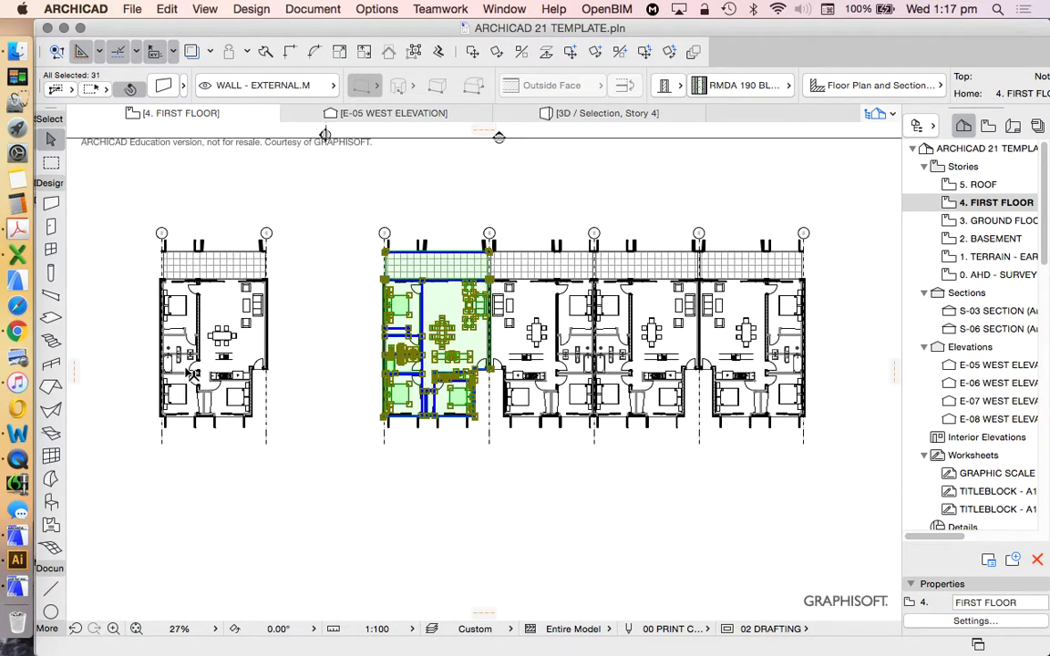
{"action": "scroll", "coordinate": [186, 332], "scroll_direction": "up", "scroll_amount": 1}
- Marquee-select all elements of the left apartment unit
{"action": "left_click", "coordinate": [238, 335]}
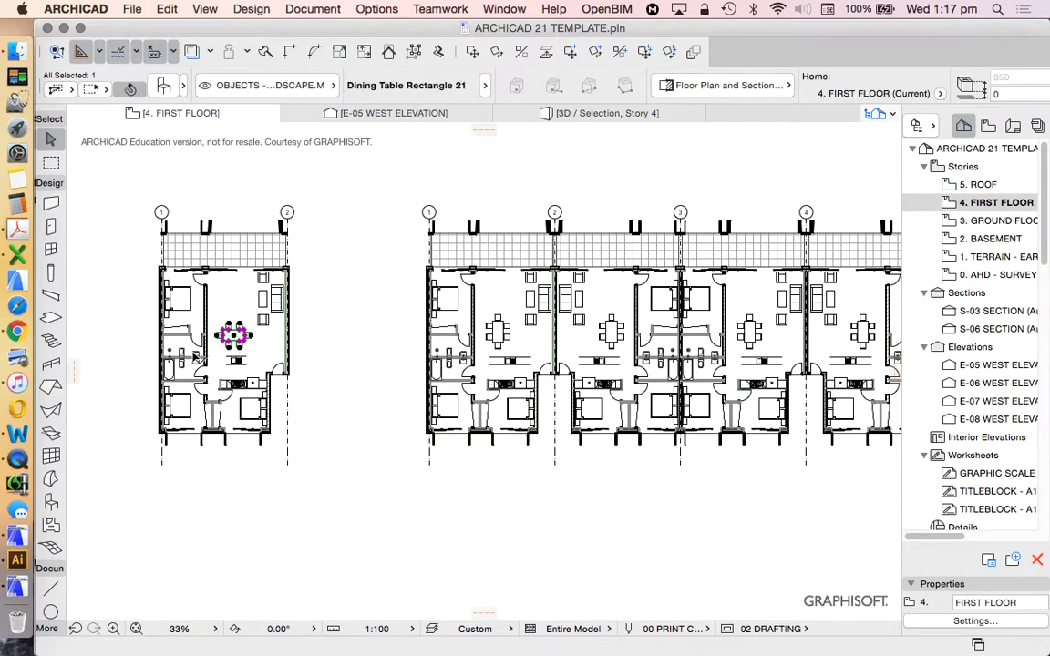
{"action": "scroll", "coordinate": [239, 335], "scroll_direction": "up", "scroll_amount": 2}
{"action": "scroll", "coordinate": [345, 317], "scroll_direction": "down", "scroll_amount": 1}
{"action": "left_click", "coordinate": [159, 194]}
{"action": "left_click_drag", "start_coordinate": [160, 194], "coordinate": [429, 488]}
{"action": "scroll", "coordinate": [287, 344], "scroll_direction": "up", "scroll_amount": 4}
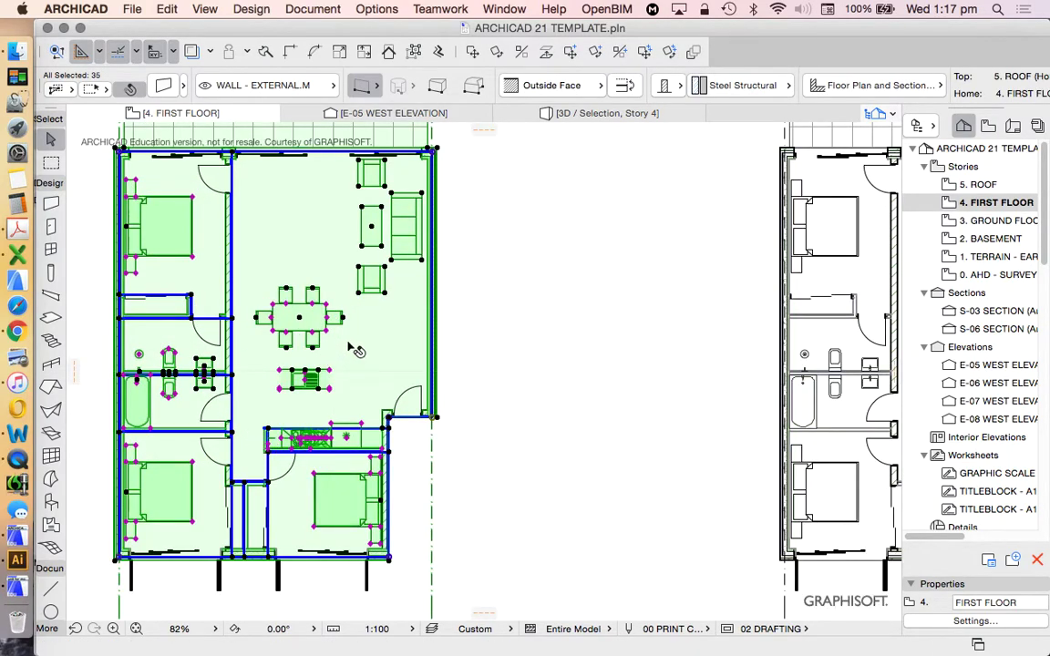
{"action": "scroll", "coordinate": [345, 271], "scroll_direction": "down", "scroll_amount": 2}
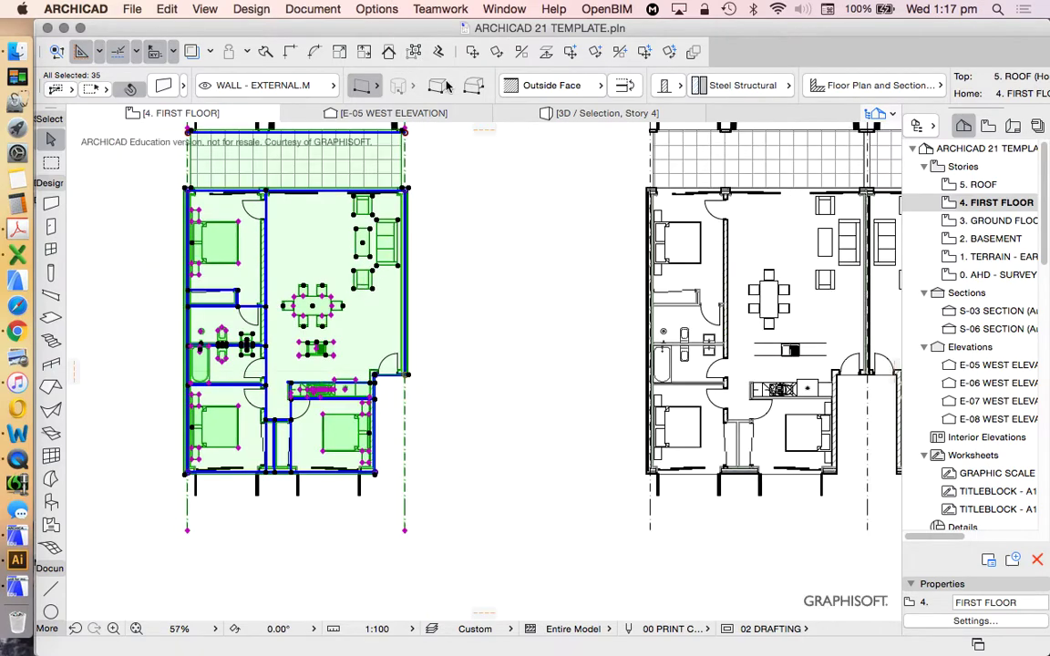
- Group the selected apartment elements with Edit > Grouping > Group
{"action": "left_click", "coordinate": [166, 9]}
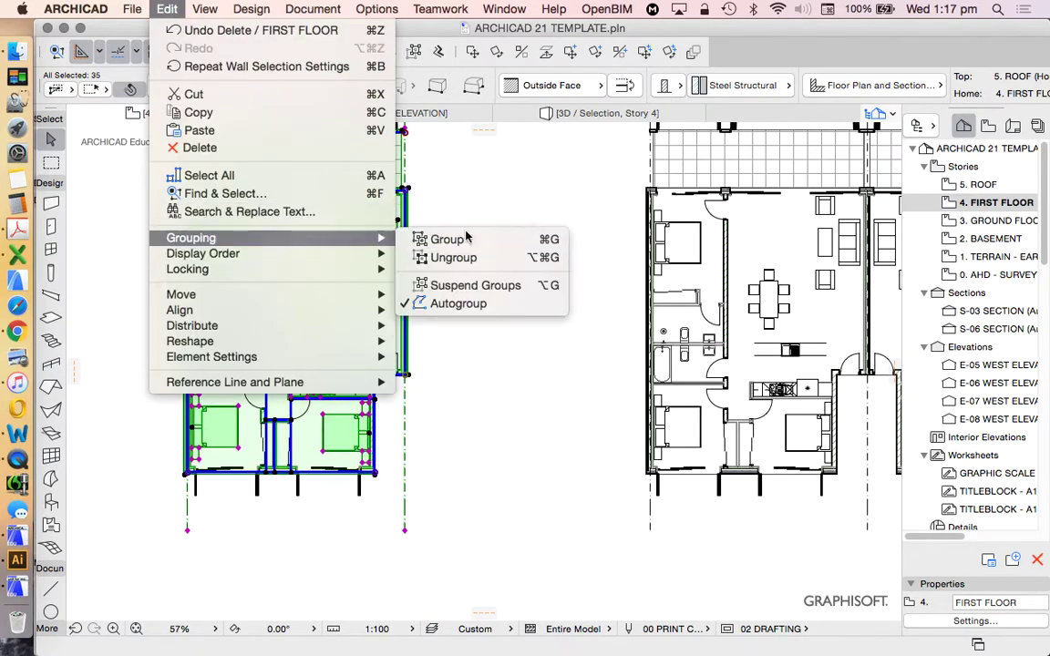
{"action": "left_click", "coordinate": [446, 237]}
{"action": "scroll", "coordinate": [300, 270], "scroll_direction": "up", "scroll_amount": 8}
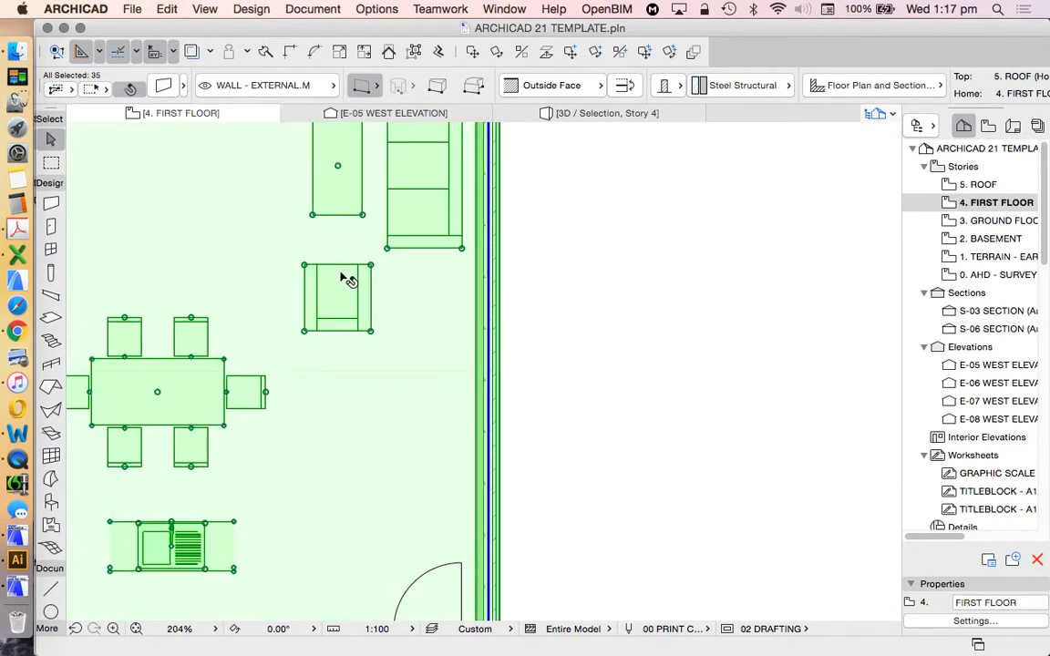
{"action": "scroll", "coordinate": [347, 276], "scroll_direction": "down", "scroll_amount": 8}
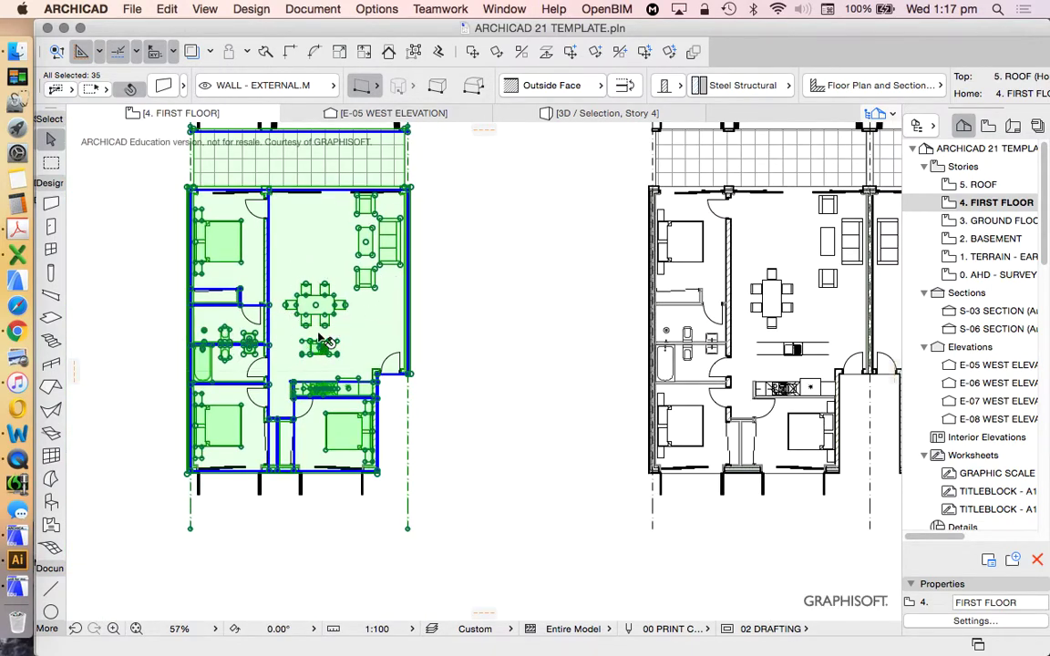
{"action": "scroll", "coordinate": [308, 281], "scroll_direction": "up", "scroll_amount": 3}
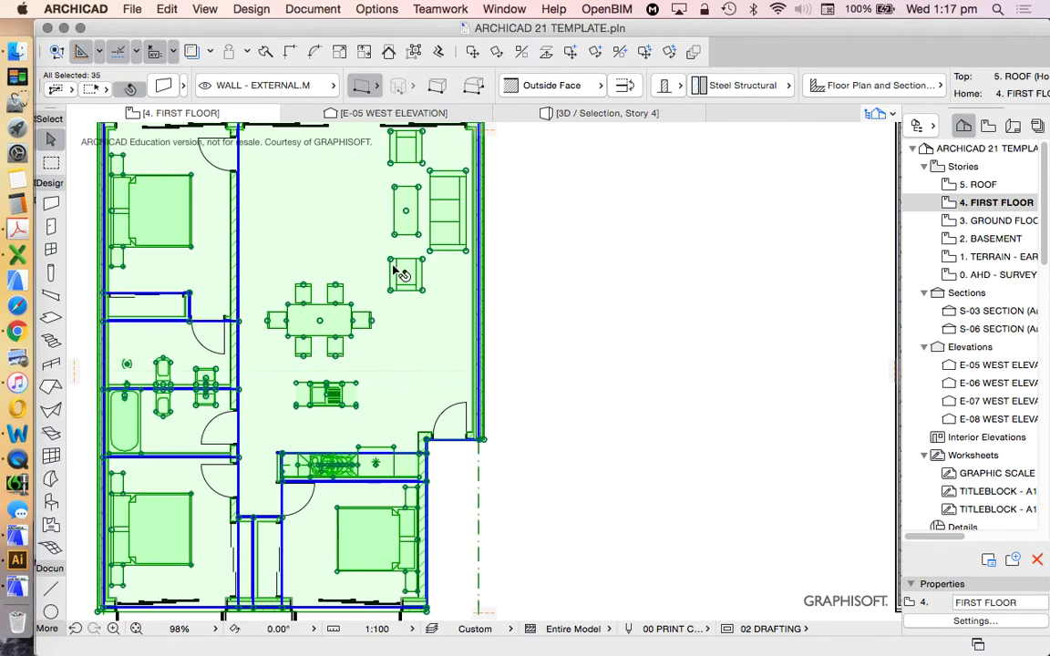
{"action": "scroll", "coordinate": [455, 287], "scroll_direction": "down", "scroll_amount": 5}
- From a selected hotlinked unit, update module unit.mod and all related hotlinks
{"action": "left_click", "coordinate": [497, 310]}
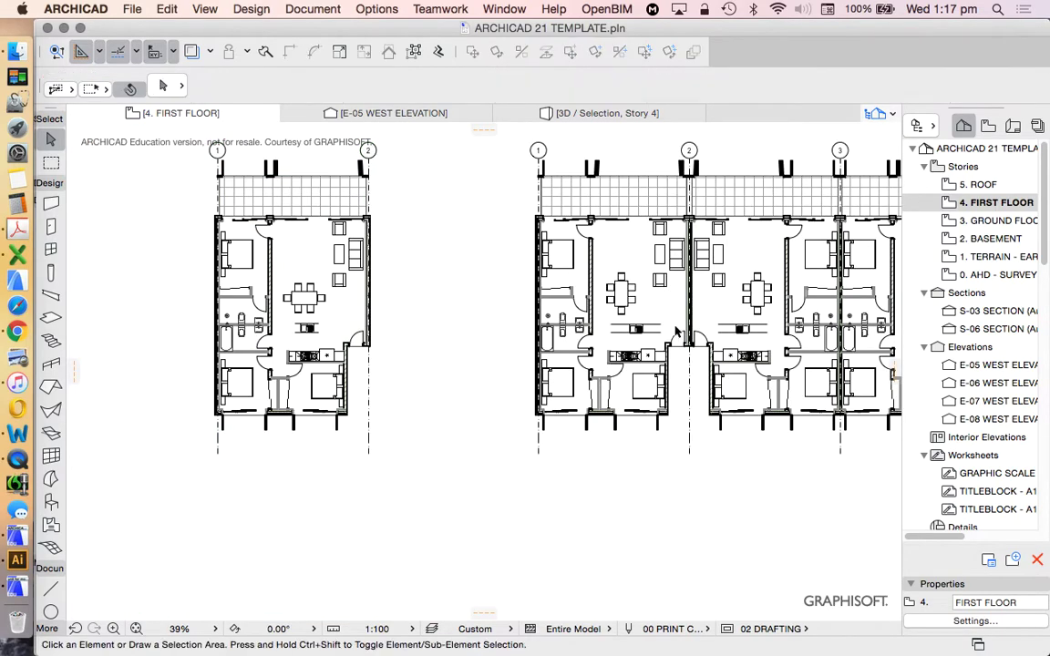
{"action": "scroll", "coordinate": [676, 333], "scroll_direction": "up", "scroll_amount": 2}
{"action": "left_click", "coordinate": [524, 278]}
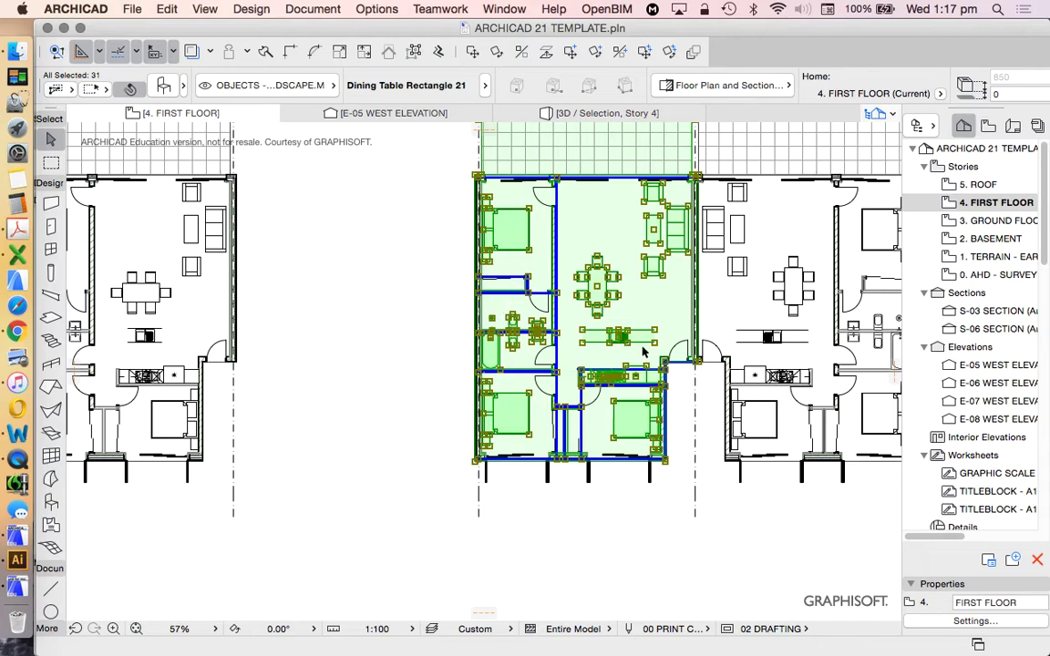
{"action": "left_click", "coordinate": [333, 273]}
{"action": "scroll", "coordinate": [332, 273], "scroll_direction": "down", "scroll_amount": 3}
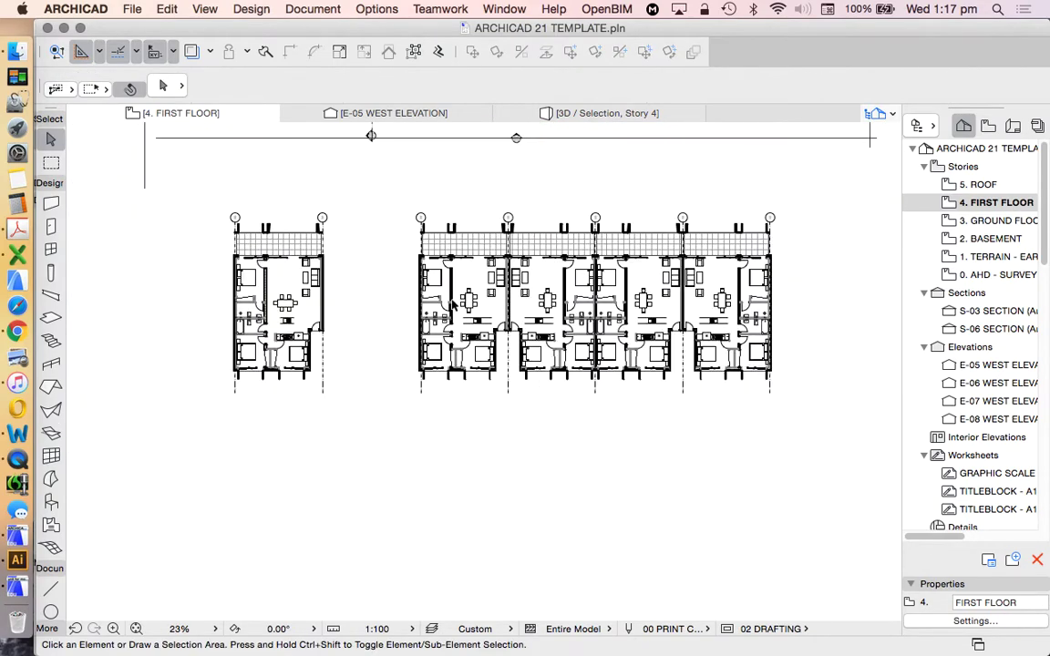
{"action": "scroll", "coordinate": [427, 317], "scroll_direction": "up", "scroll_amount": 2}
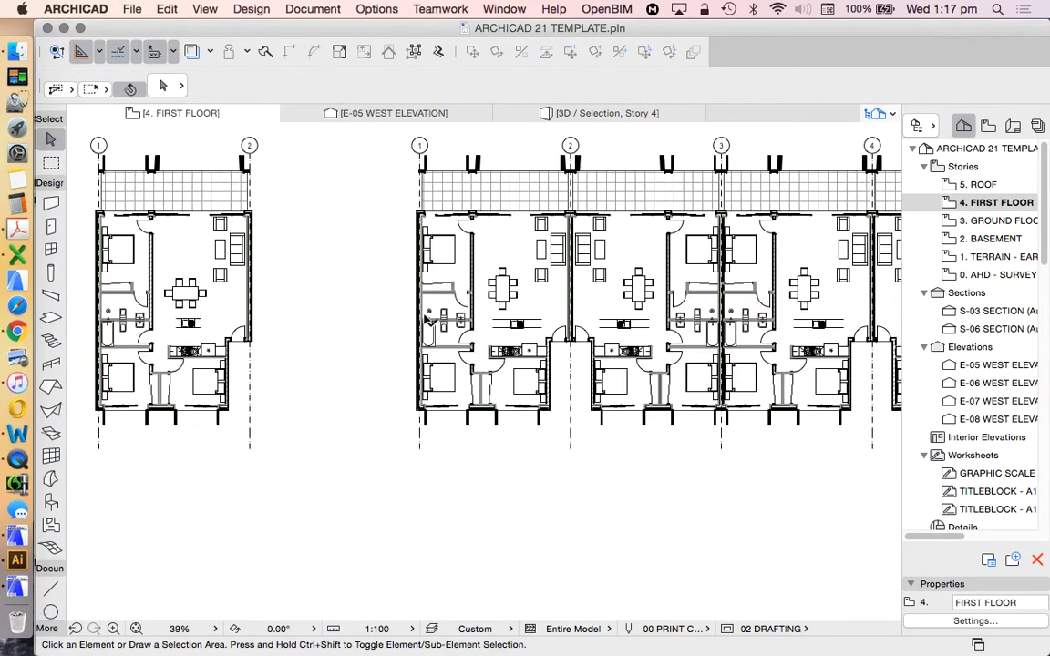
{"action": "left_click", "coordinate": [512, 283]}
{"action": "right_click", "coordinate": [373, 257]}
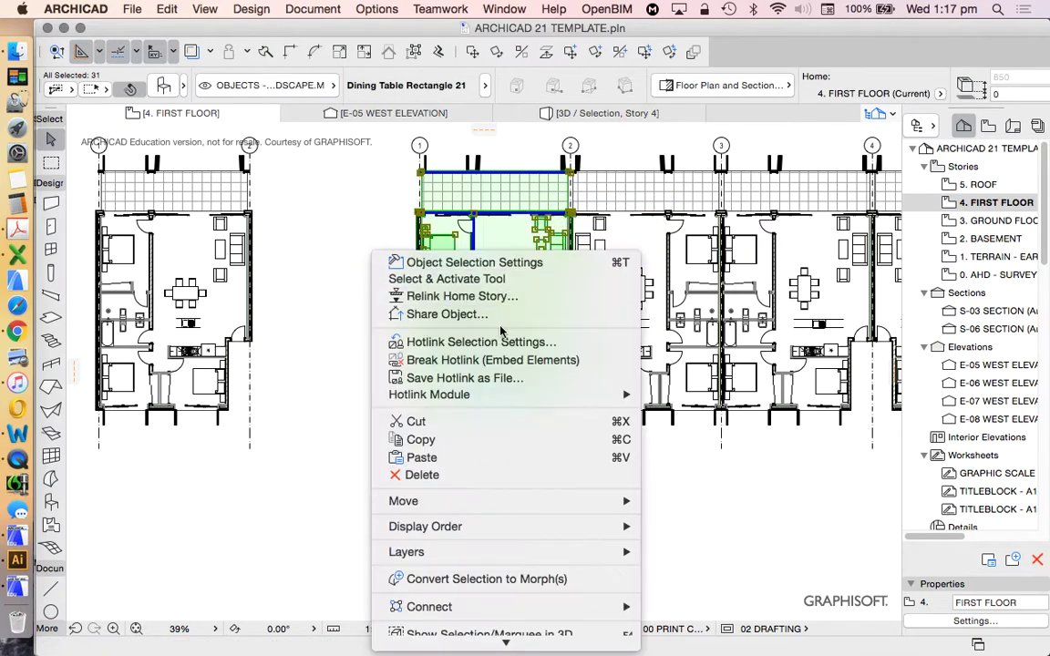
{"action": "mouse_move", "coordinate": [472, 399]}
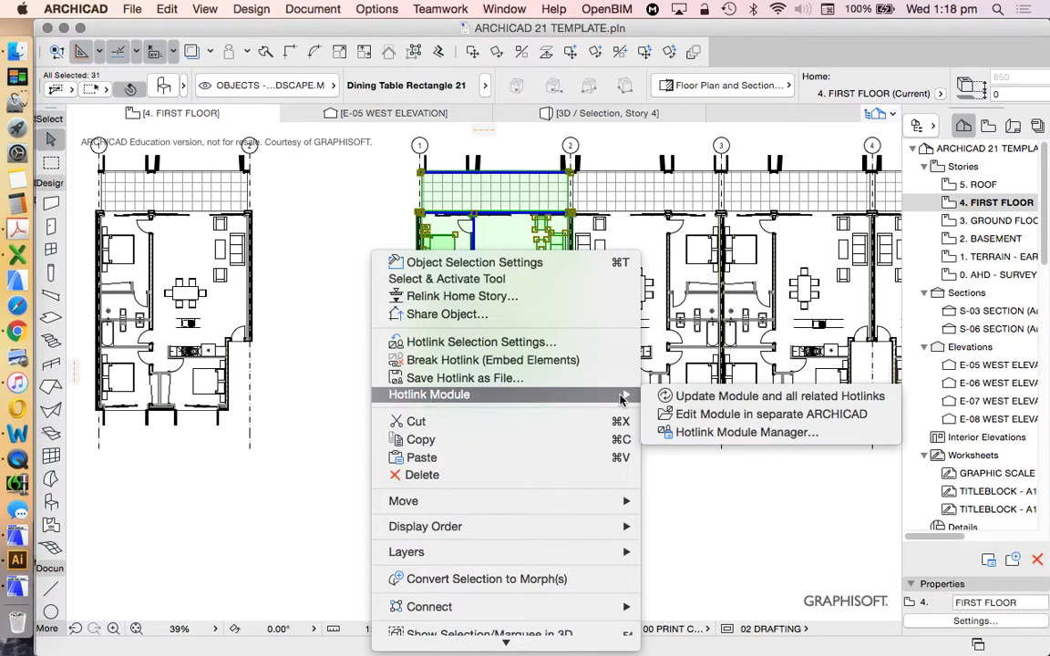
{"action": "left_click", "coordinate": [751, 398]}
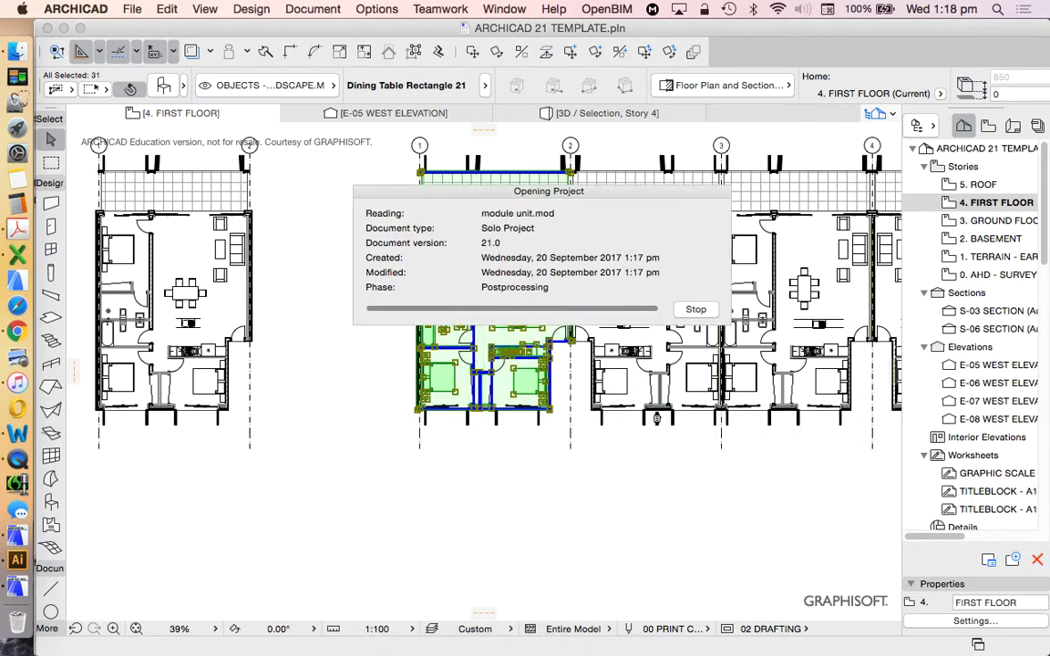
{"action": "left_click", "coordinate": [501, 463]}
{"action": "scroll", "coordinate": [415, 323], "scroll_direction": "down", "scroll_amount": 3}
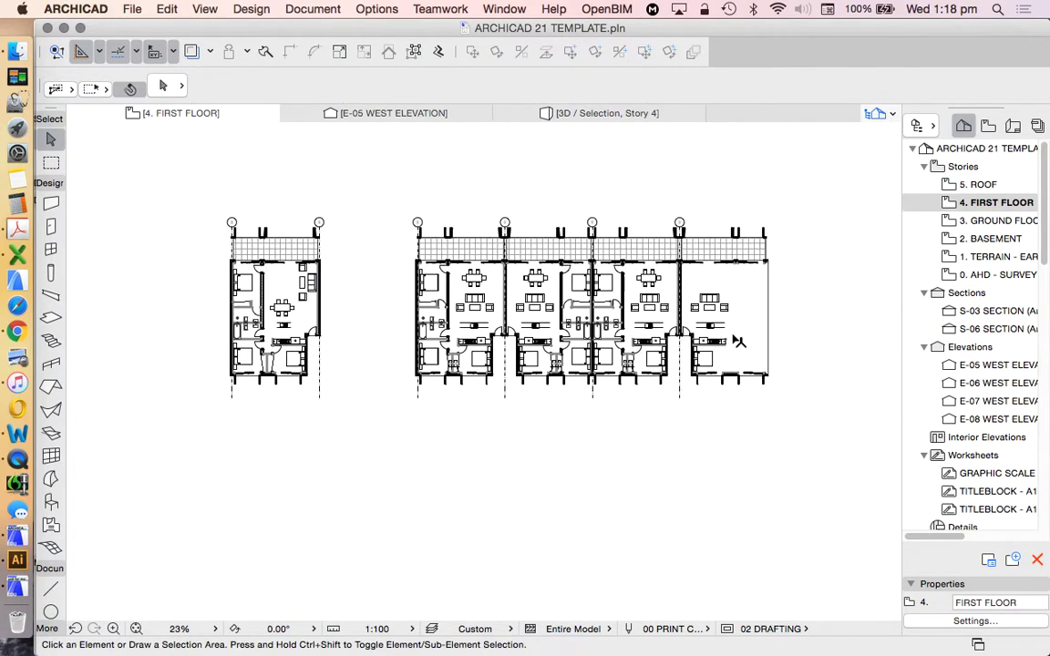
{"action": "scroll", "coordinate": [657, 295], "scroll_direction": "up", "scroll_amount": 2}
{"action": "scroll", "coordinate": [397, 322], "scroll_direction": "up", "scroll_amount": 2}
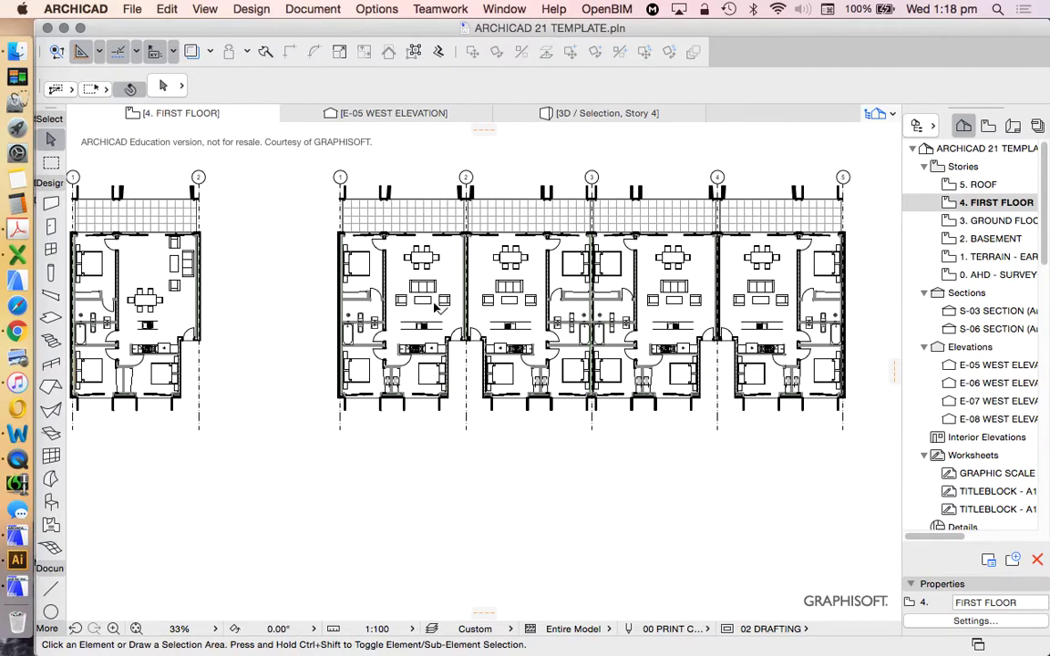
{"action": "left_click", "coordinate": [411, 292]}
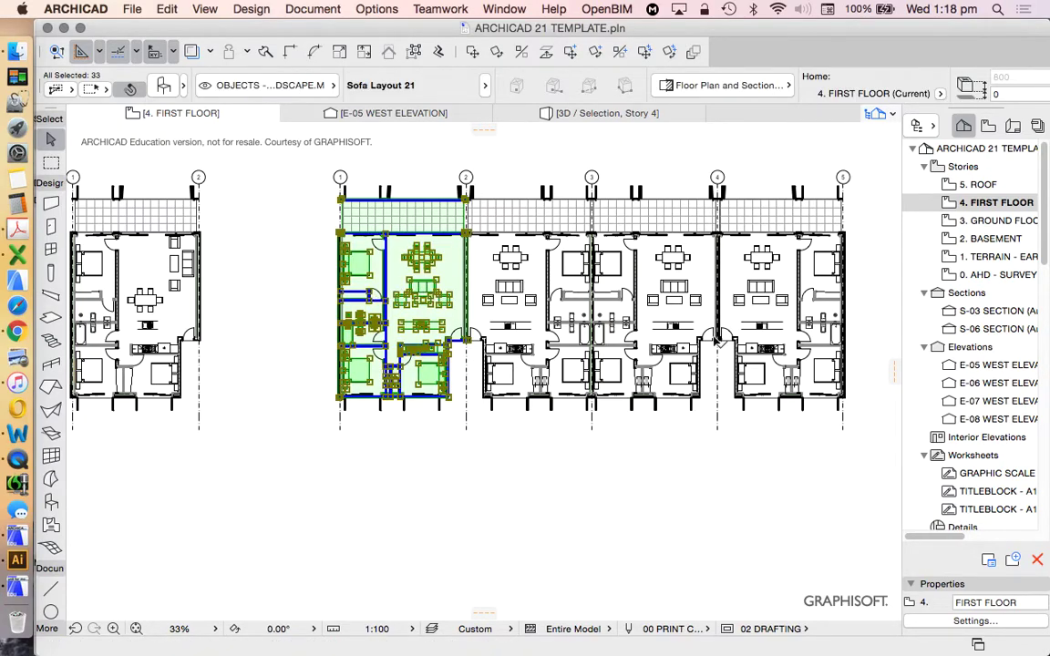
{"action": "left_click", "coordinate": [530, 428]}
{"action": "scroll", "coordinate": [637, 417], "scroll_direction": "down", "scroll_amount": 2}
{"action": "scroll", "coordinate": [653, 417], "scroll_direction": "up", "scroll_amount": 3}
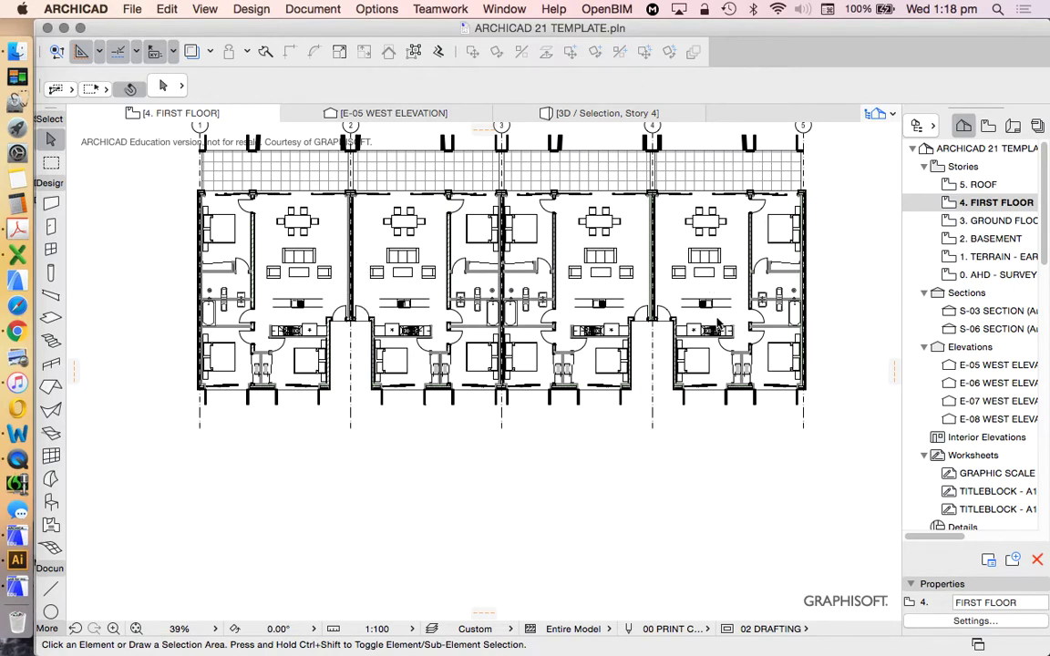
{"action": "left_click", "coordinate": [376, 280]}
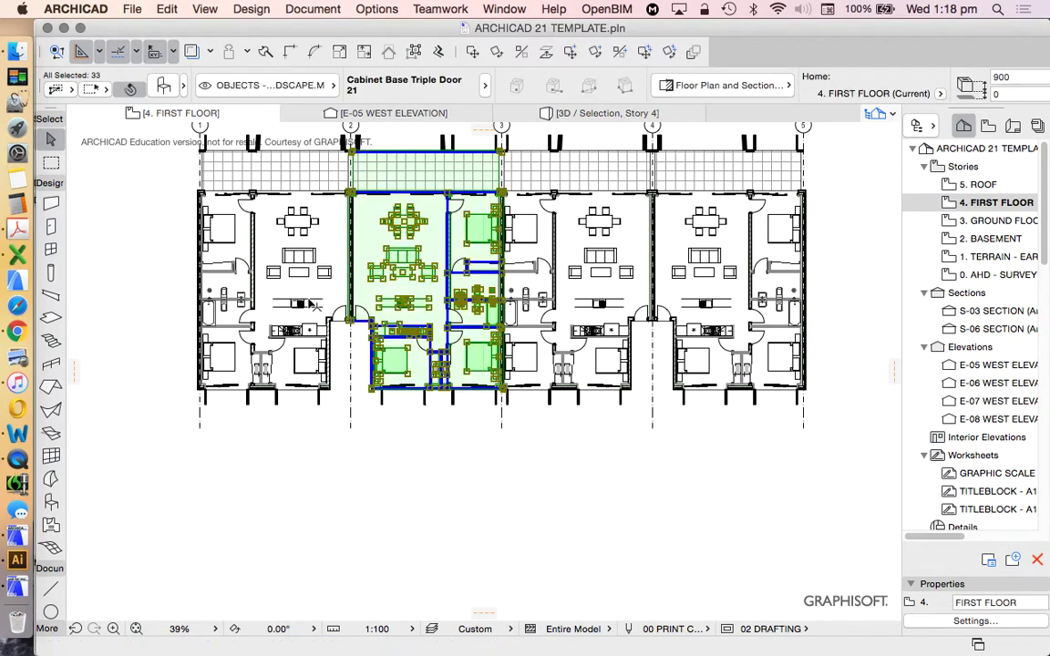
{"action": "scroll", "coordinate": [284, 293], "scroll_direction": "down", "scroll_amount": 3}
{"action": "scroll", "coordinate": [427, 275], "scroll_direction": "up", "scroll_amount": 5}
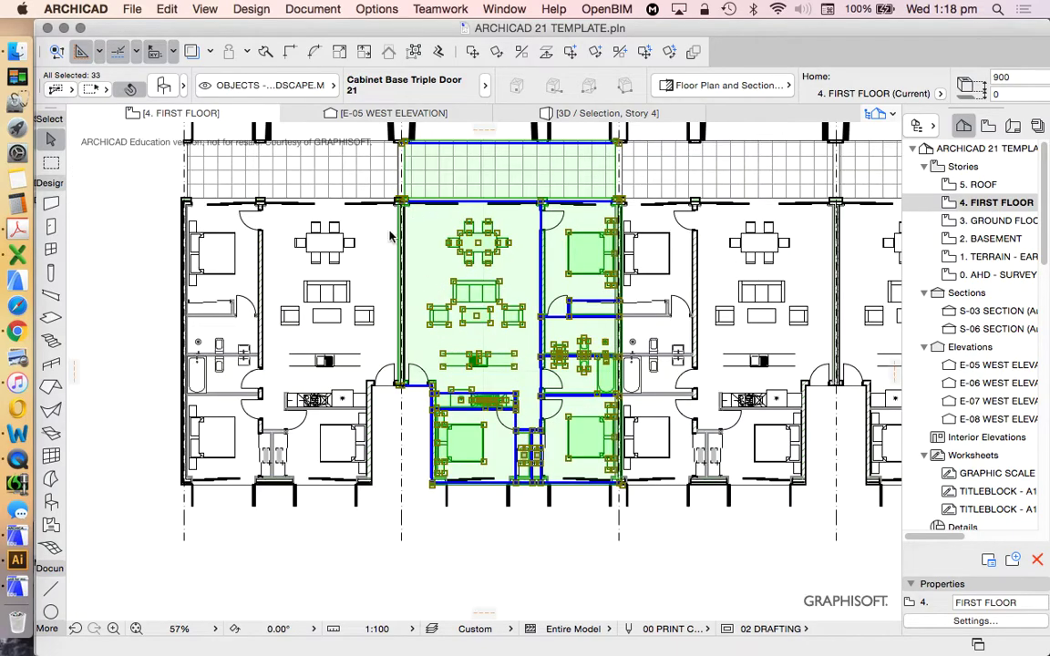
{"action": "scroll", "coordinate": [474, 317], "scroll_direction": "down", "scroll_amount": 3}
{"action": "left_click", "coordinate": [766, 453]}
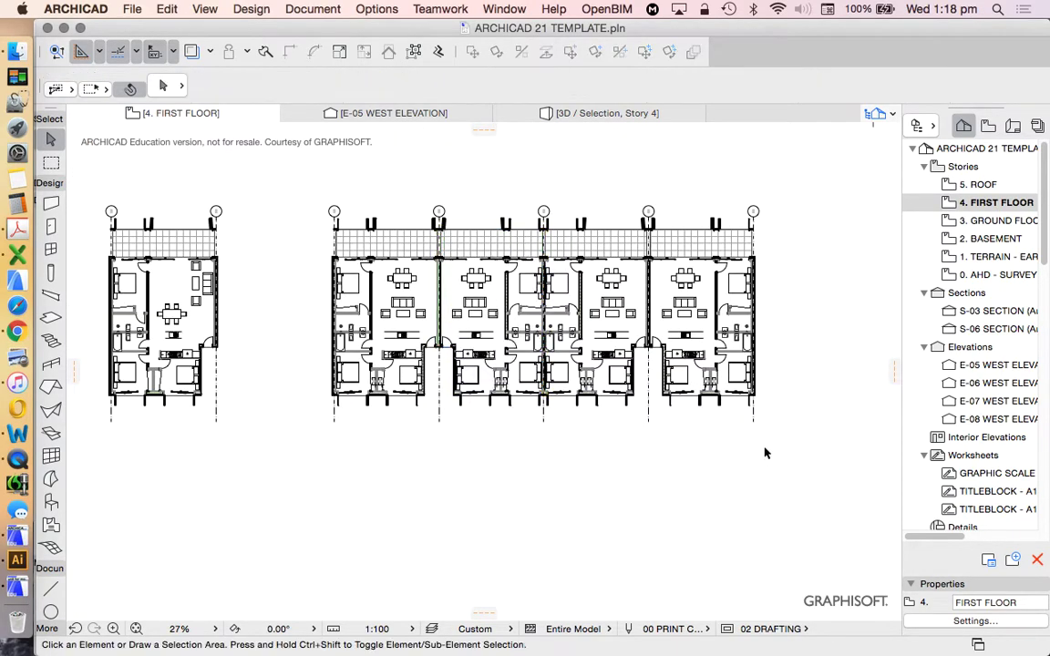
{"action": "scroll", "coordinate": [469, 265], "scroll_direction": "up", "scroll_amount": 3}
{"action": "scroll", "coordinate": [427, 292], "scroll_direction": "down", "scroll_amount": 2}
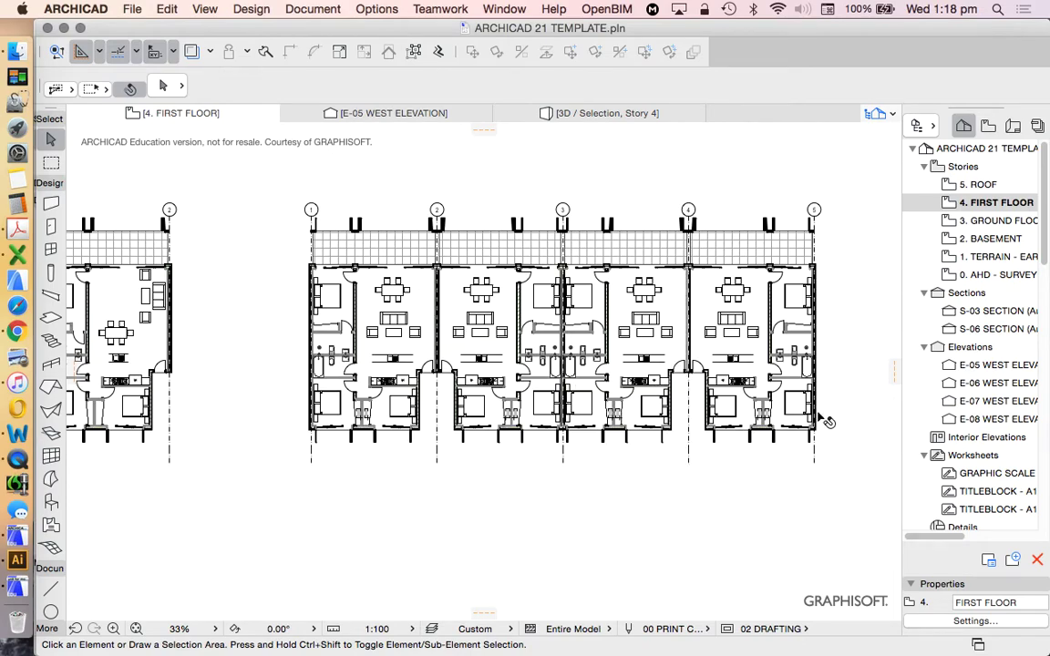
{"action": "scroll", "coordinate": [799, 450], "scroll_direction": "down", "scroll_amount": 2}
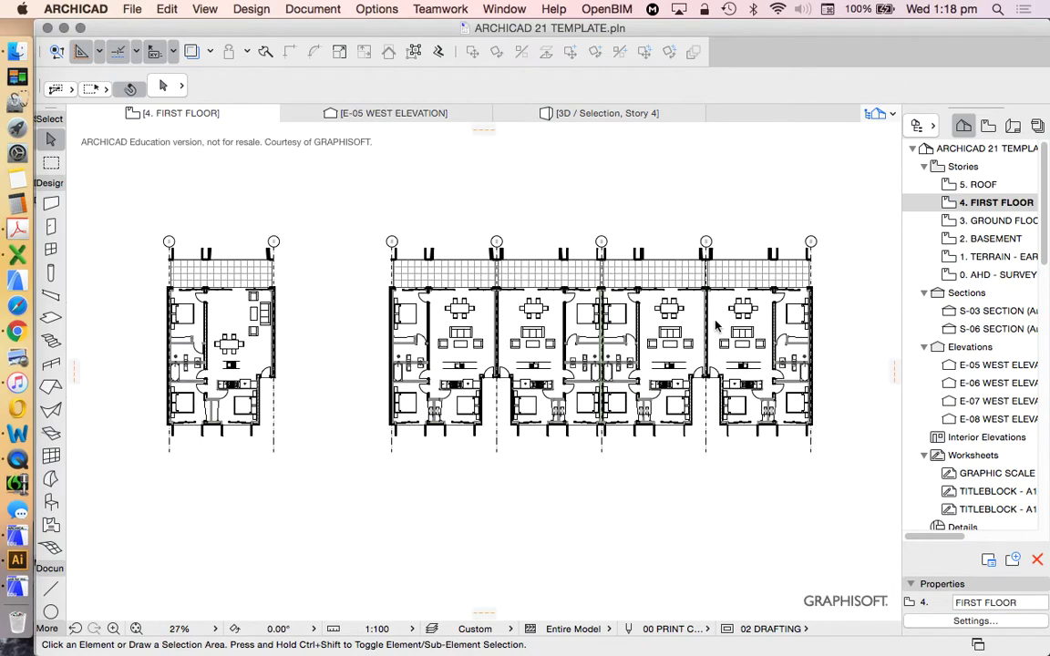
- Delete the three right-hand apartment units
{"action": "left_click", "coordinate": [836, 461]}
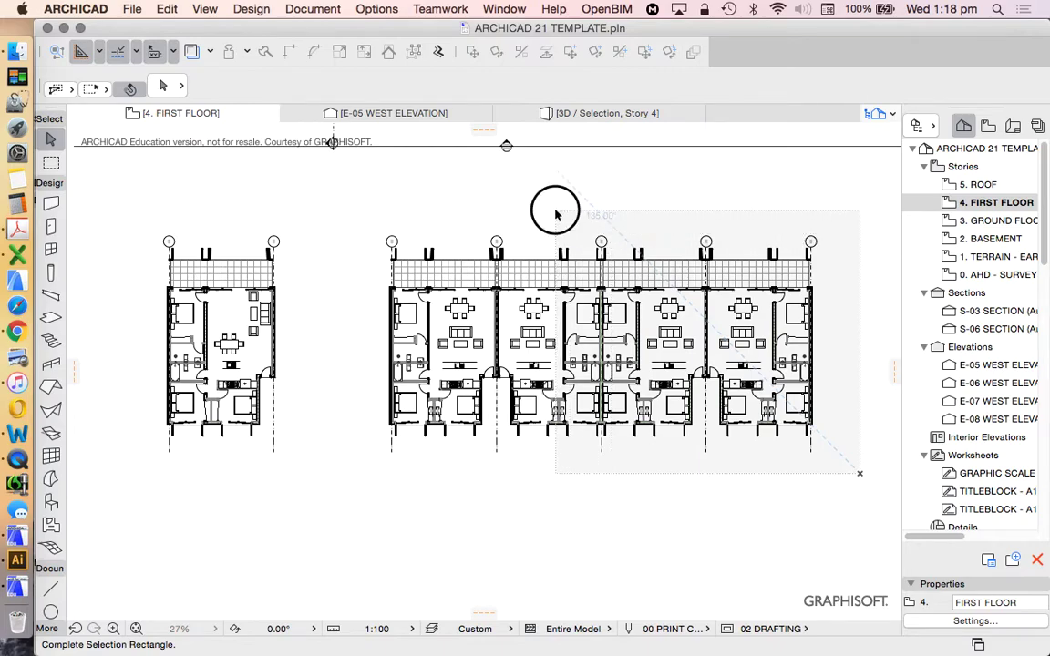
{"action": "left_click", "coordinate": [484, 174]}
{"action": "key", "text": "Delete"}
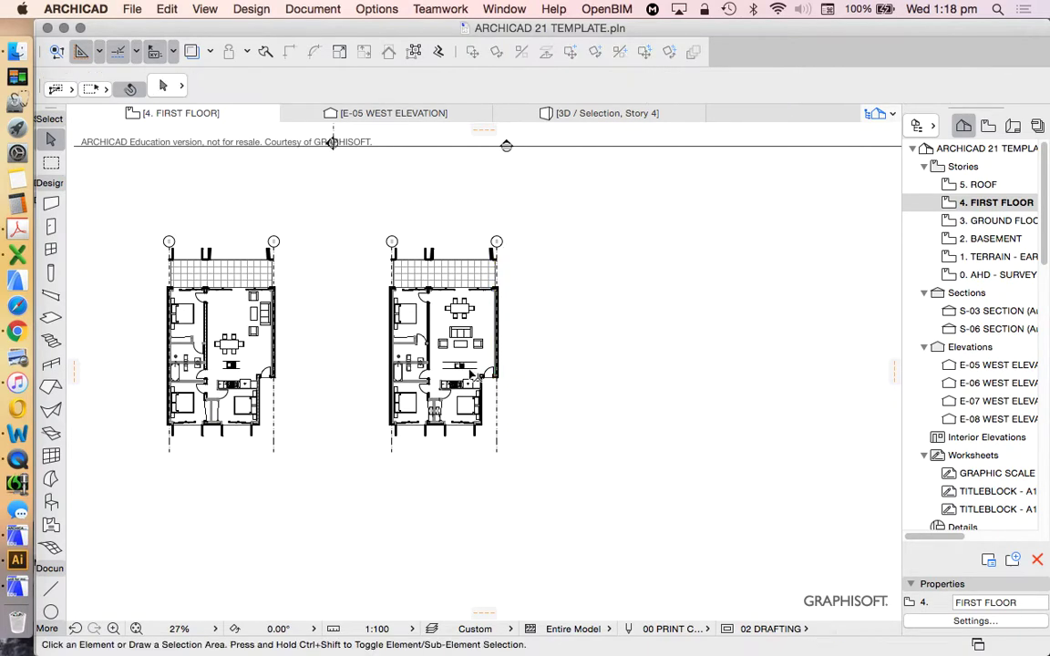
- Move the remaining middle unit 20000 to the right
{"action": "left_click", "coordinate": [421, 310]}
{"action": "left_click_drag", "start_coordinate": [428, 317], "coordinate": [575, 328]}
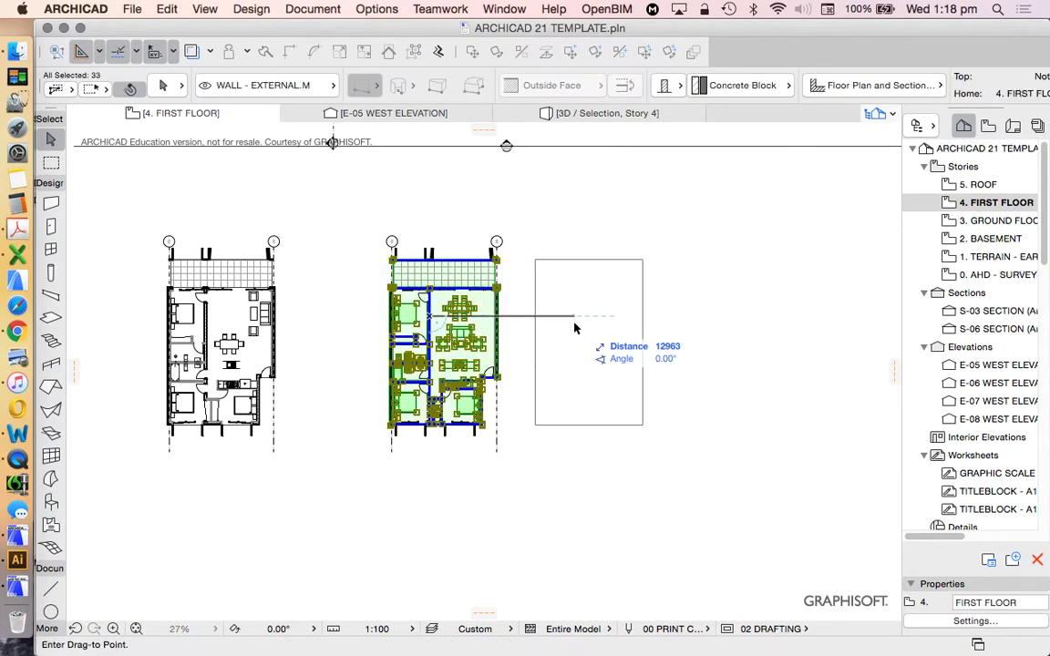
{"action": "type", "text": "2"}
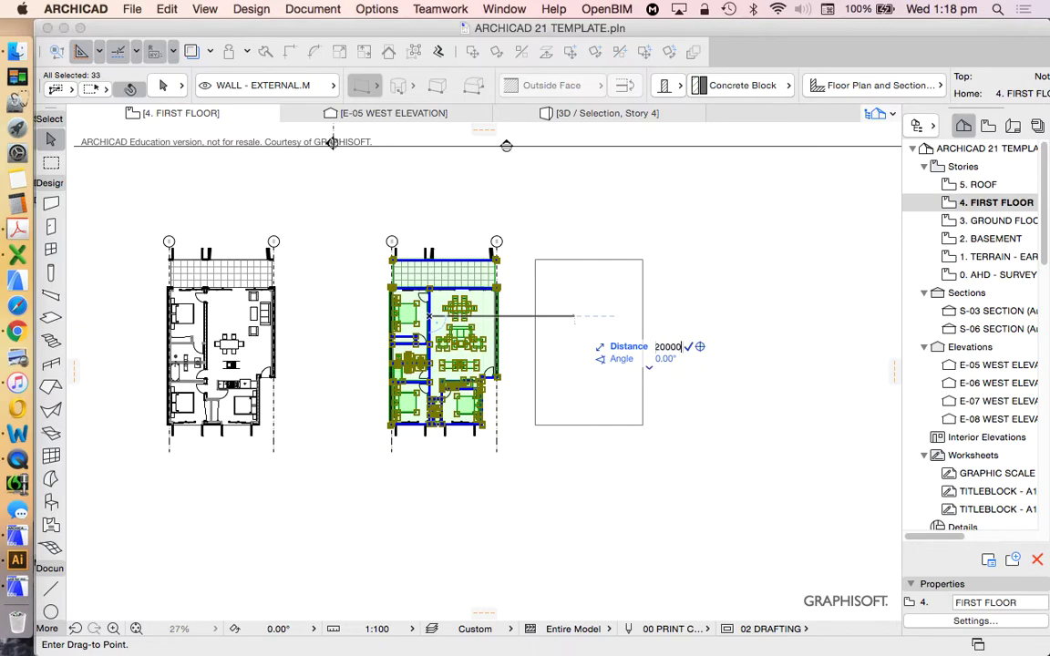
{"action": "type", "text": "0000"}
{"action": "key", "text": "Return"}
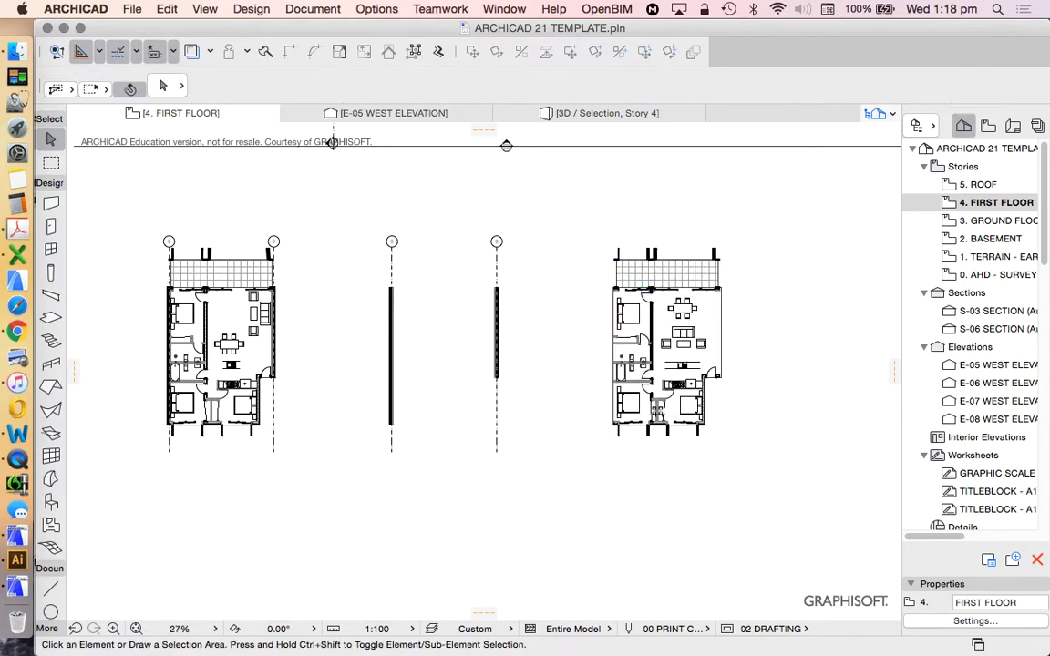
{"action": "scroll", "coordinate": [652, 296], "scroll_direction": "up", "scroll_amount": 5}
{"action": "scroll", "coordinate": [652, 297], "scroll_direction": "down", "scroll_amount": 3}
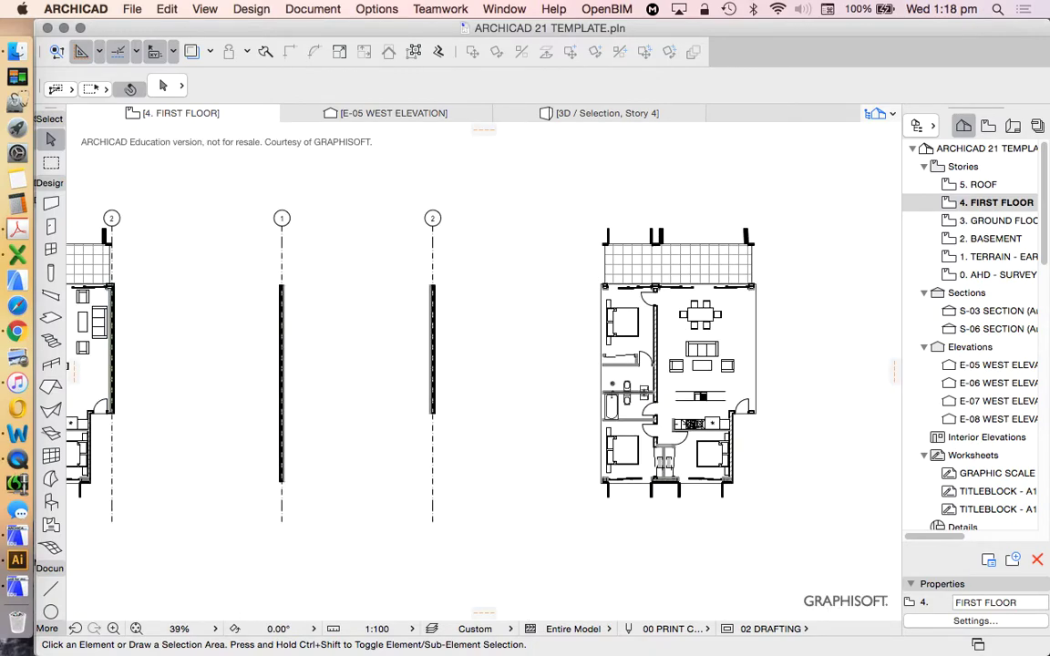
- Move the two leftover walls and their grid lines 2000 mm
{"action": "left_click_drag", "start_coordinate": [529, 352], "coordinate": [252, 182]}
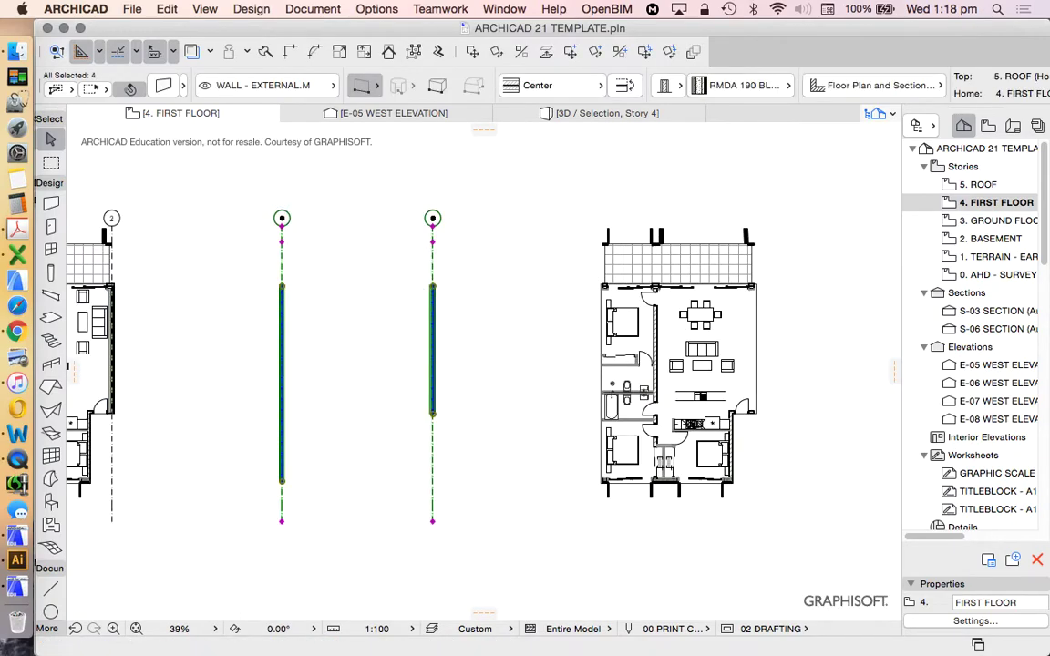
{"action": "left_click", "coordinate": [473, 51]}
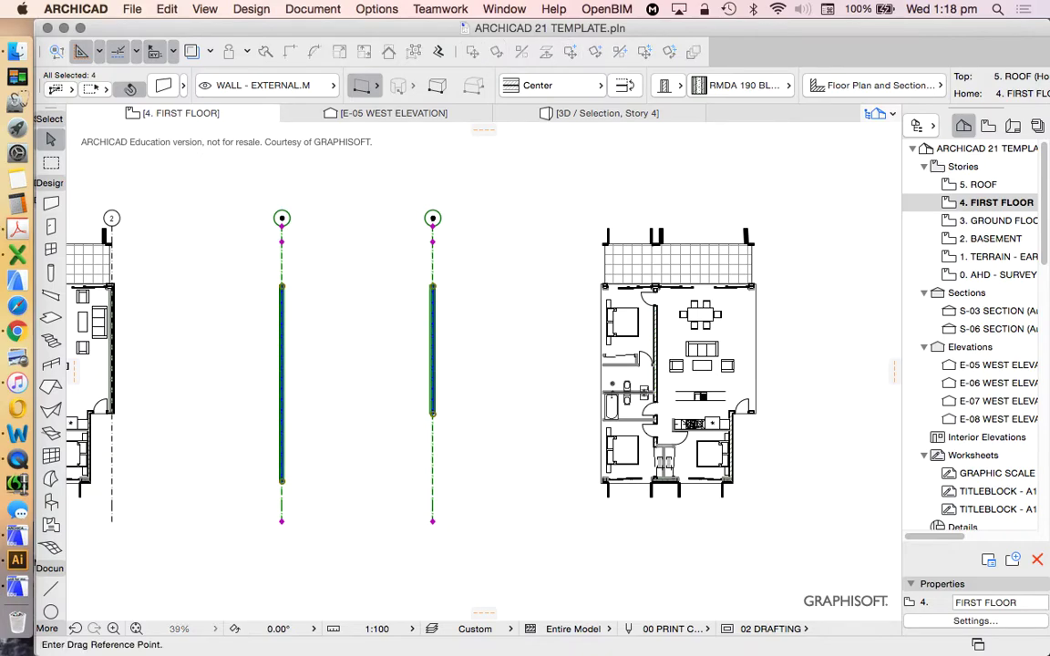
{"action": "left_click", "coordinate": [317, 274]}
{"action": "type", "text": "20000"}
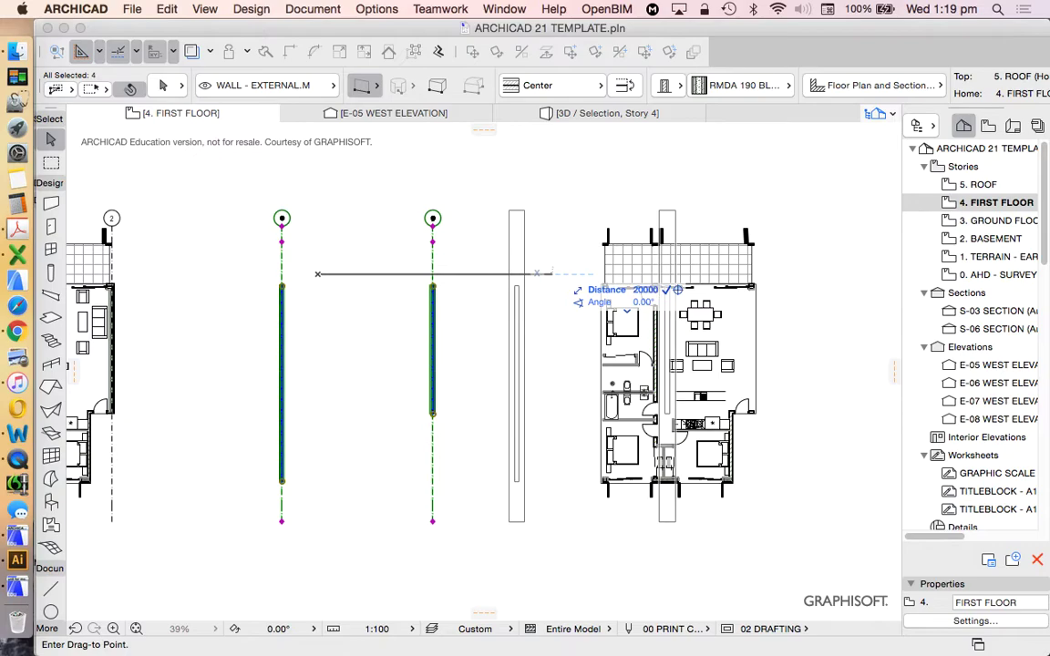
{"action": "key", "text": "Return"}
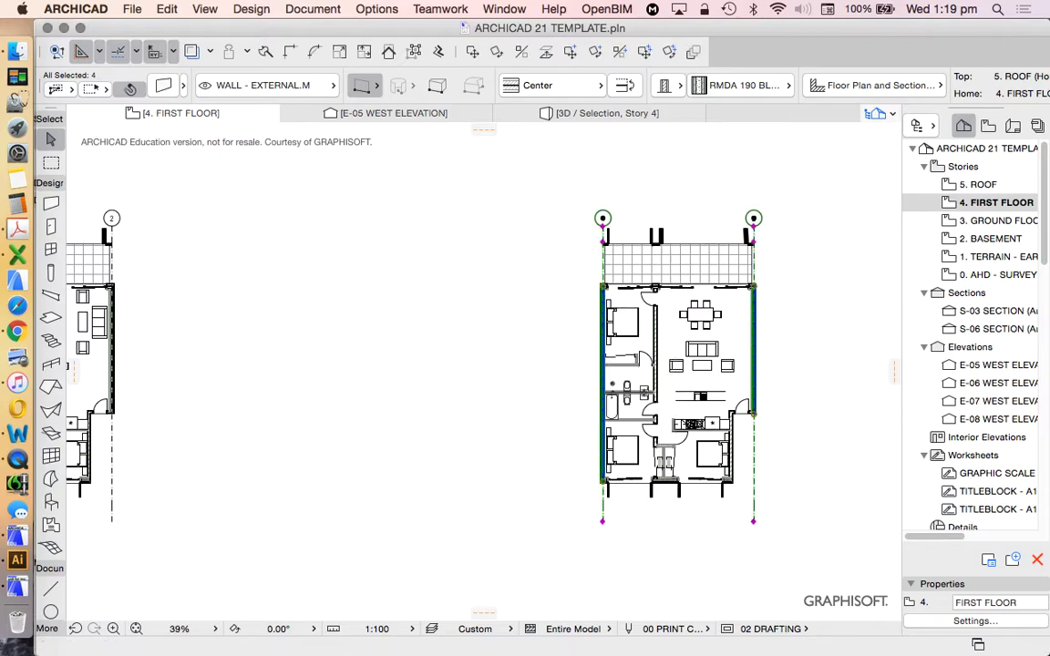
{"action": "key", "text": "Escape"}
{"action": "scroll", "coordinate": [583, 365], "scroll_direction": "up", "scroll_amount": 5}
{"action": "scroll", "coordinate": [584, 364], "scroll_direction": "down", "scroll_amount": 5}
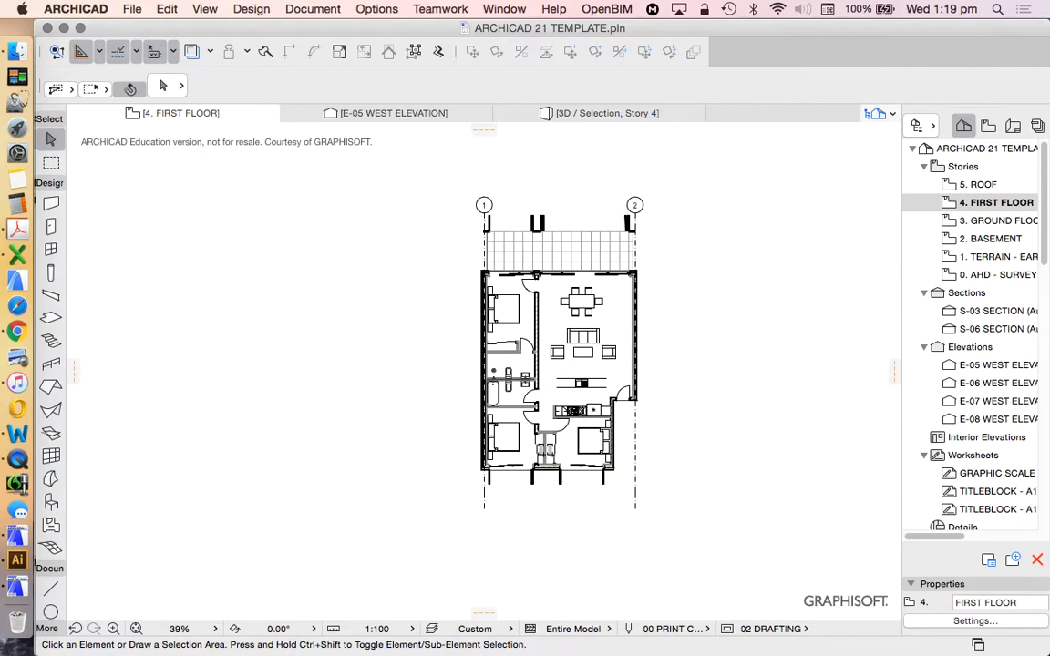
- Select every element of the apartment unit with Cmd+A
{"action": "scroll", "coordinate": [636, 471], "scroll_direction": "down", "scroll_amount": 3}
{"action": "scroll", "coordinate": [636, 471], "scroll_direction": "up", "scroll_amount": 6}
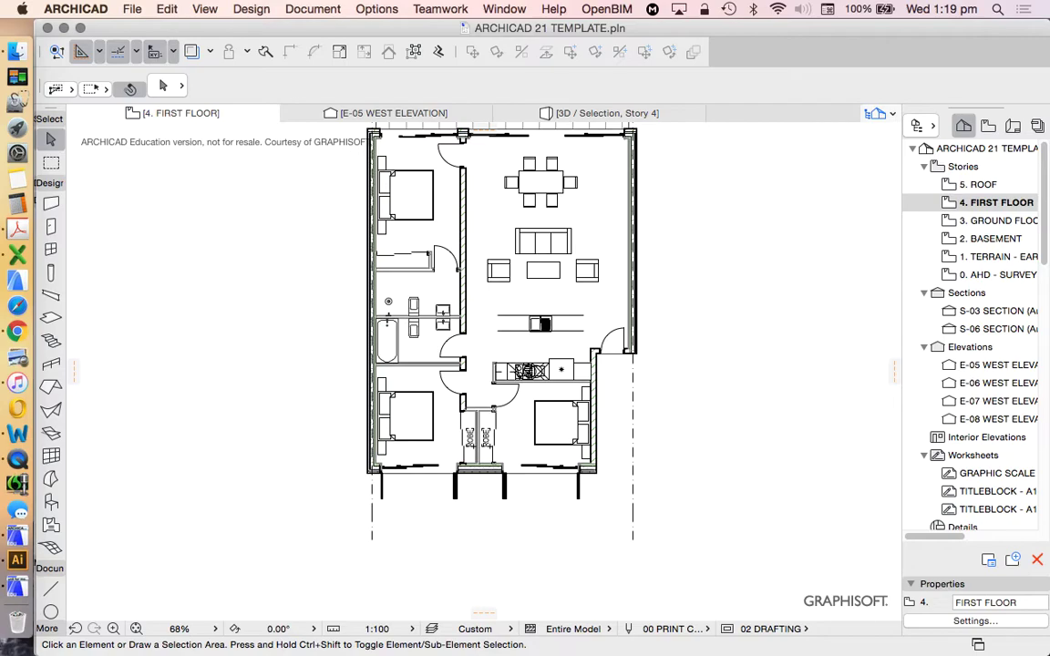
{"action": "scroll", "coordinate": [554, 459], "scroll_direction": "down", "scroll_amount": 2}
{"action": "key", "text": "super+a"}
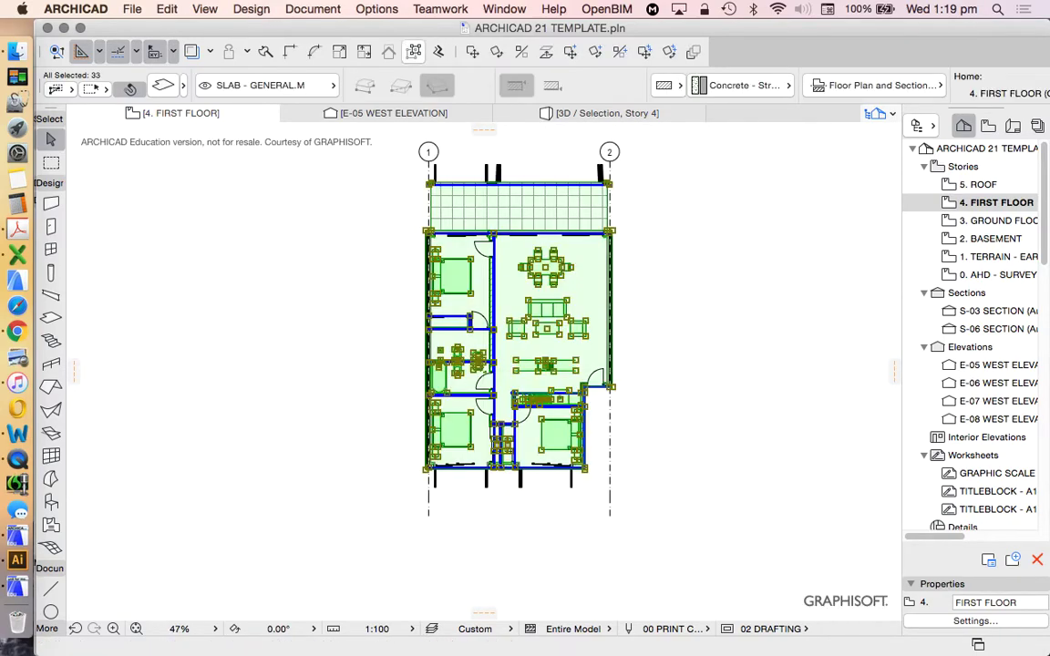
{"action": "key", "text": "Escape"}
{"action": "left_click", "coordinate": [545, 267]}
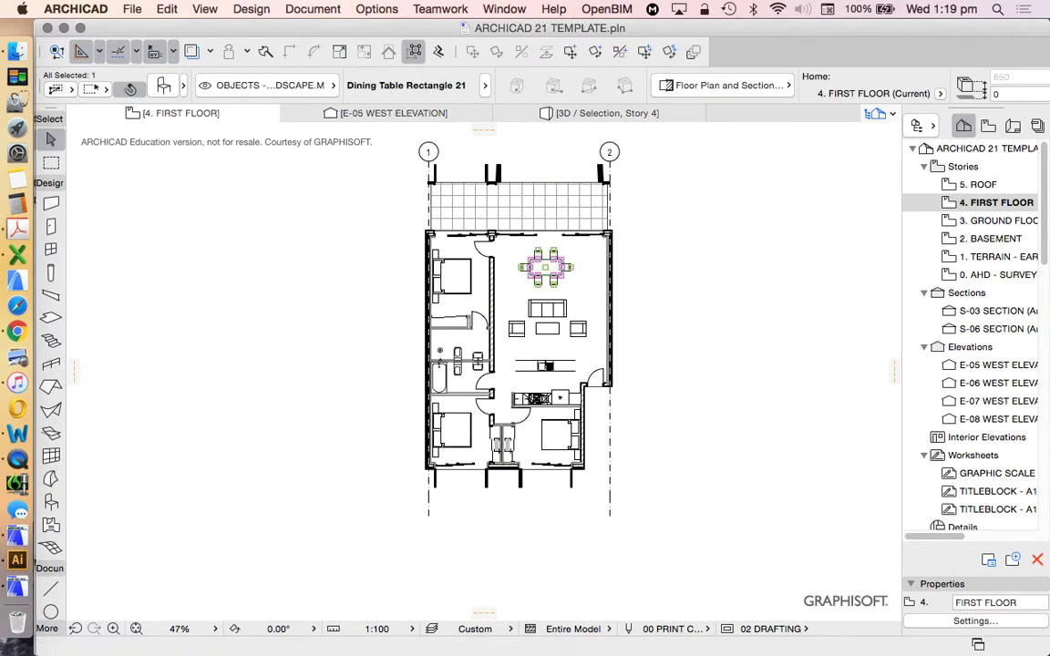
{"action": "key", "text": "super+a"}
{"action": "key", "text": "Escape"}
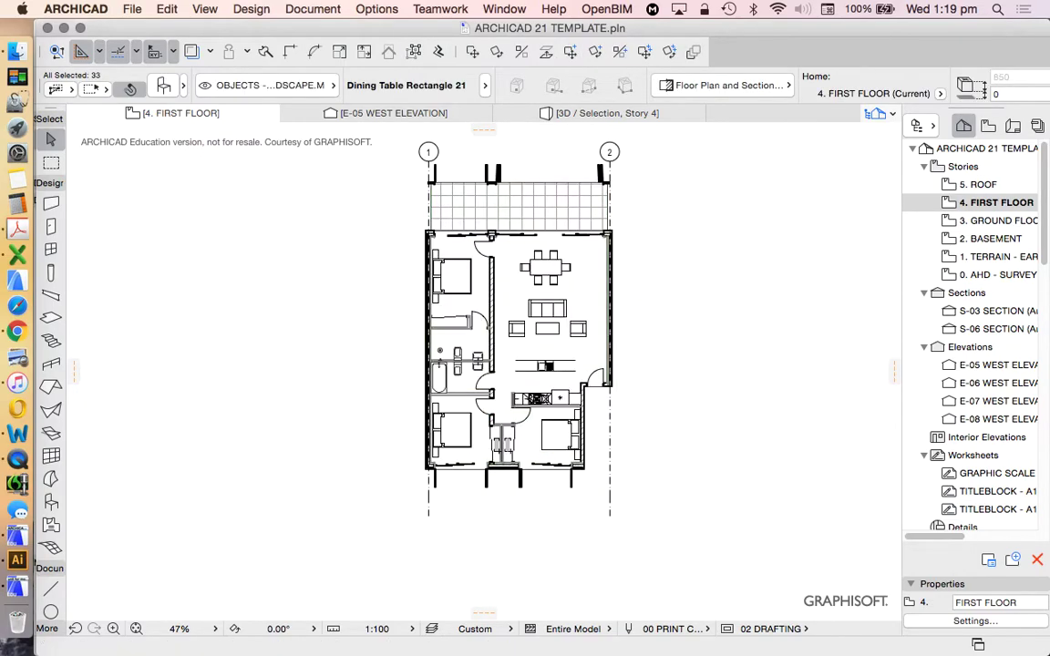
{"action": "key", "text": "super+a"}
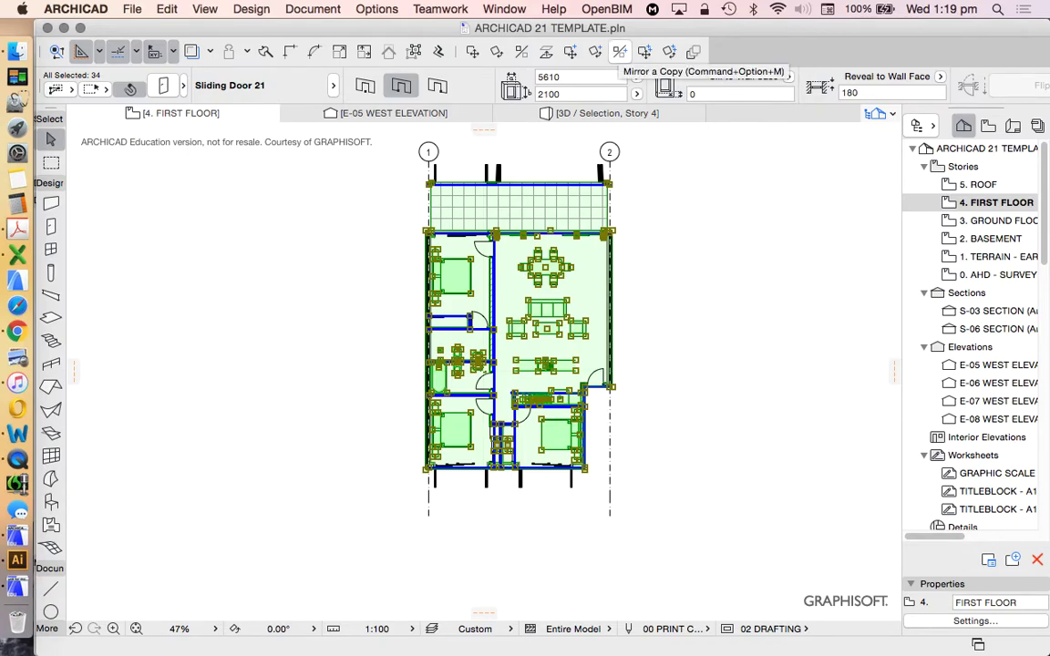
- Mirror a copy of the selected unit across grid line 2
{"action": "right_click", "coordinate": [684, 153]}
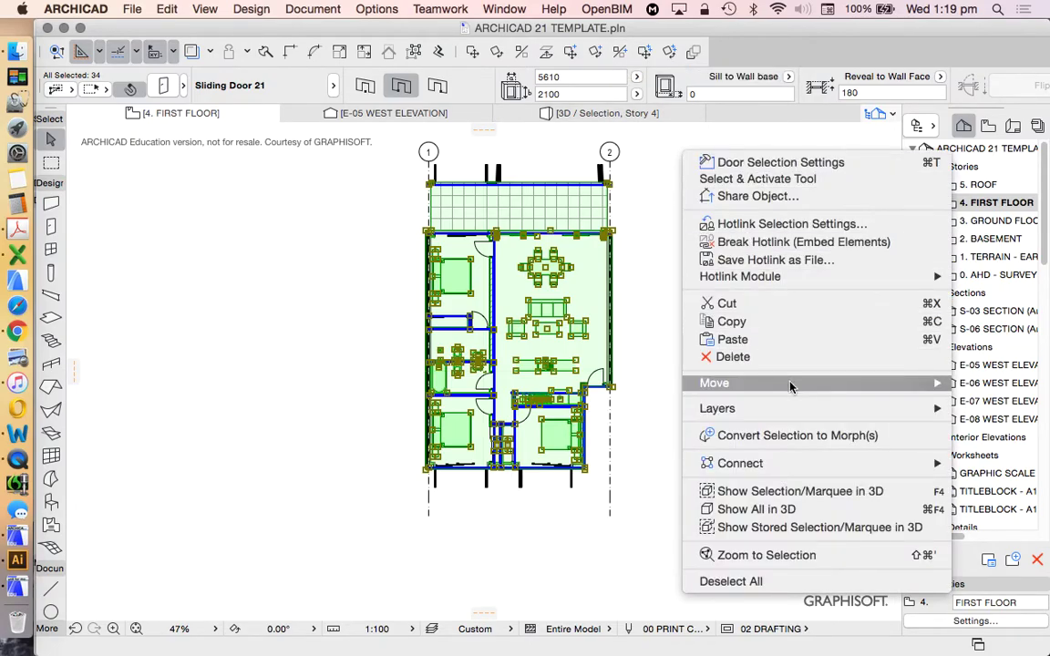
{"action": "mouse_move", "coordinate": [792, 383]}
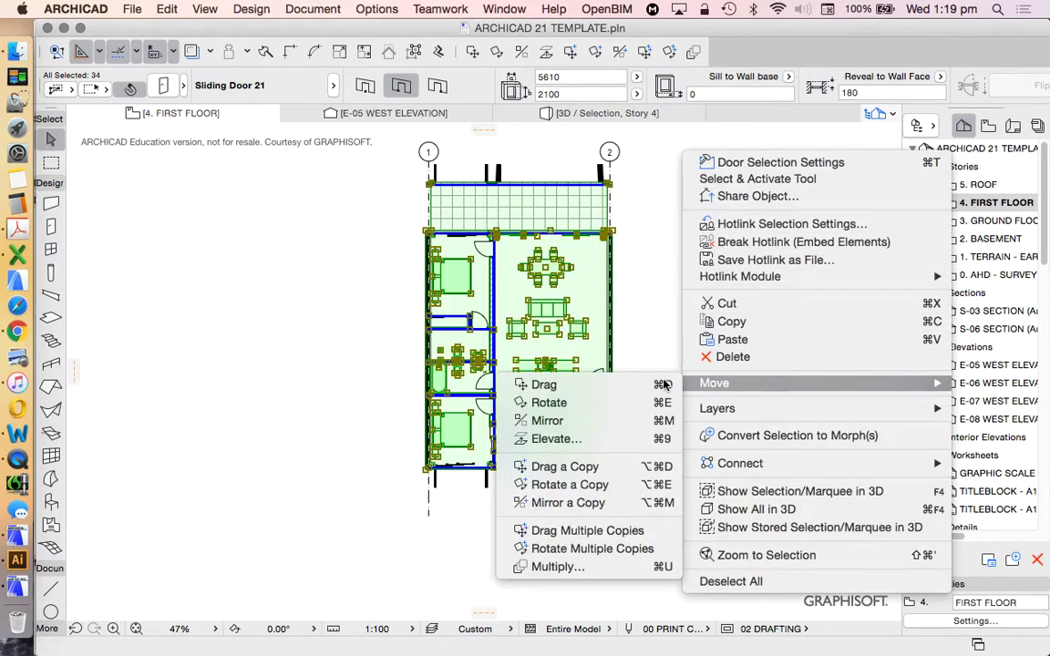
{"action": "left_click", "coordinate": [591, 506]}
{"action": "scroll", "coordinate": [612, 155], "scroll_direction": "up", "scroll_amount": 2}
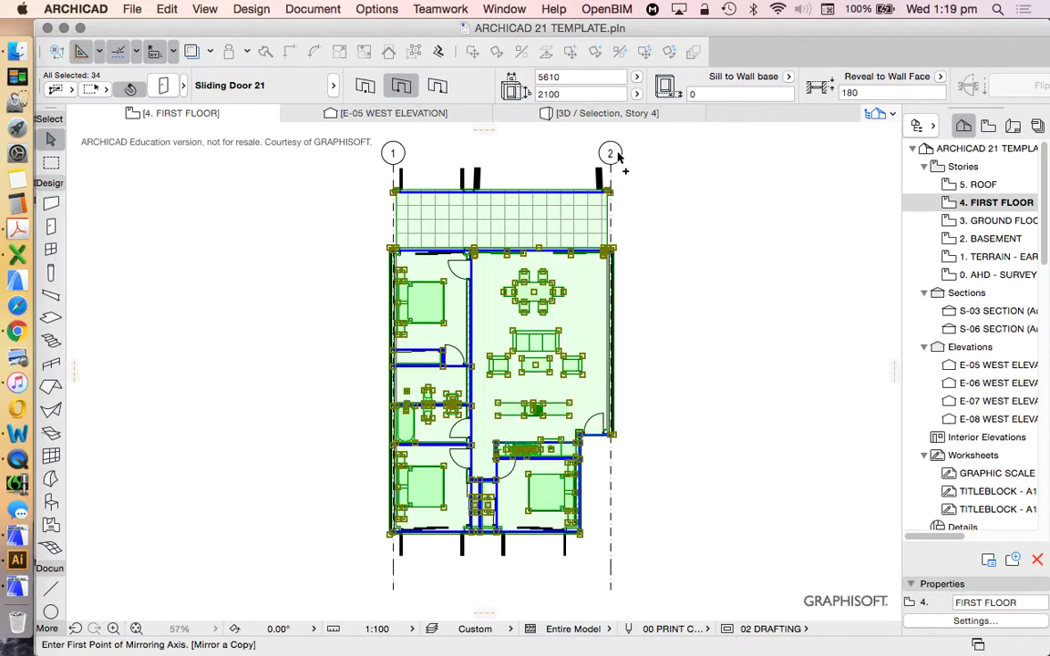
{"action": "scroll", "coordinate": [618, 177], "scroll_direction": "up", "scroll_amount": 2}
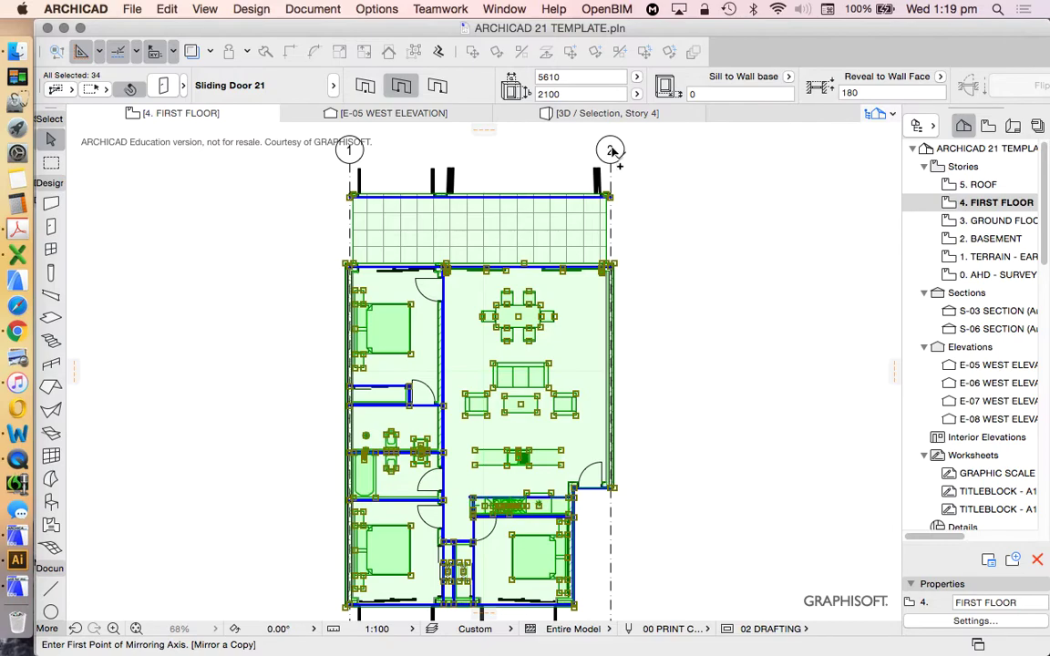
{"action": "left_click", "coordinate": [610, 151]}
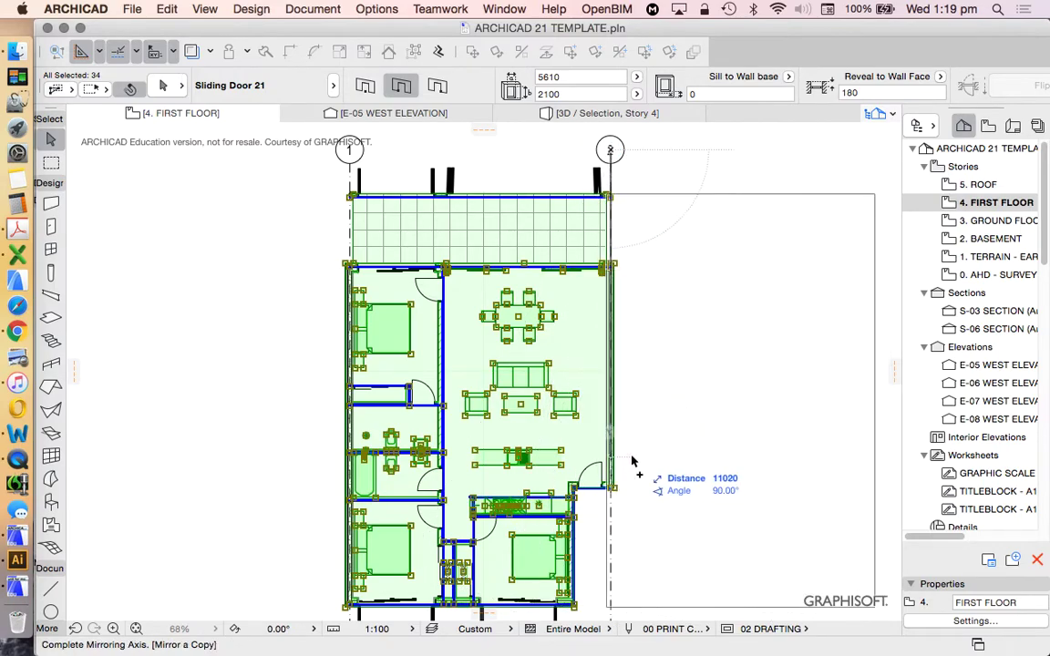
{"action": "left_click", "coordinate": [601, 519]}
- Select and inspect the central wall shared by the two units
{"action": "key", "text": "Escape"}
{"action": "scroll", "coordinate": [593, 347], "scroll_direction": "down", "scroll_amount": 3}
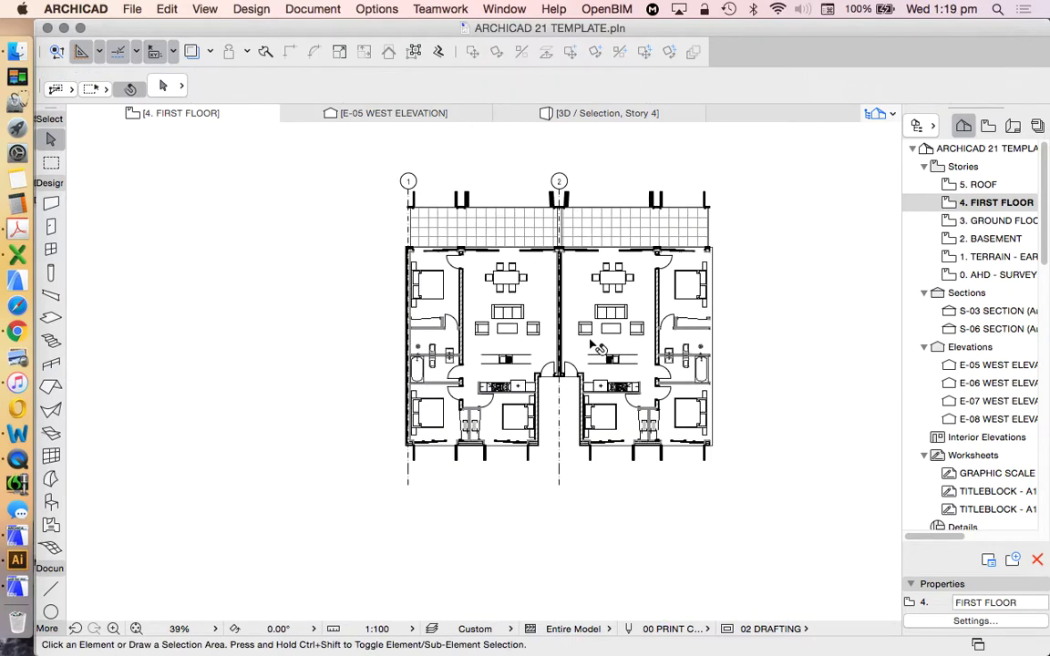
{"action": "scroll", "coordinate": [566, 264], "scroll_direction": "up", "scroll_amount": 5}
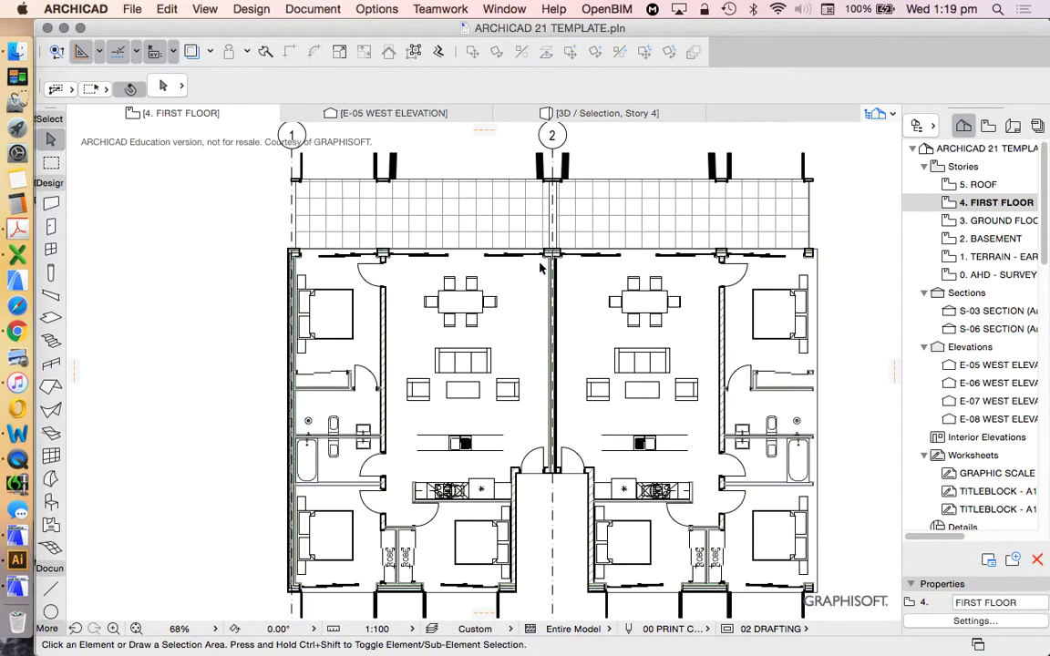
{"action": "left_click", "coordinate": [551, 278]}
{"action": "scroll", "coordinate": [553, 273], "scroll_direction": "up", "scroll_amount": 3}
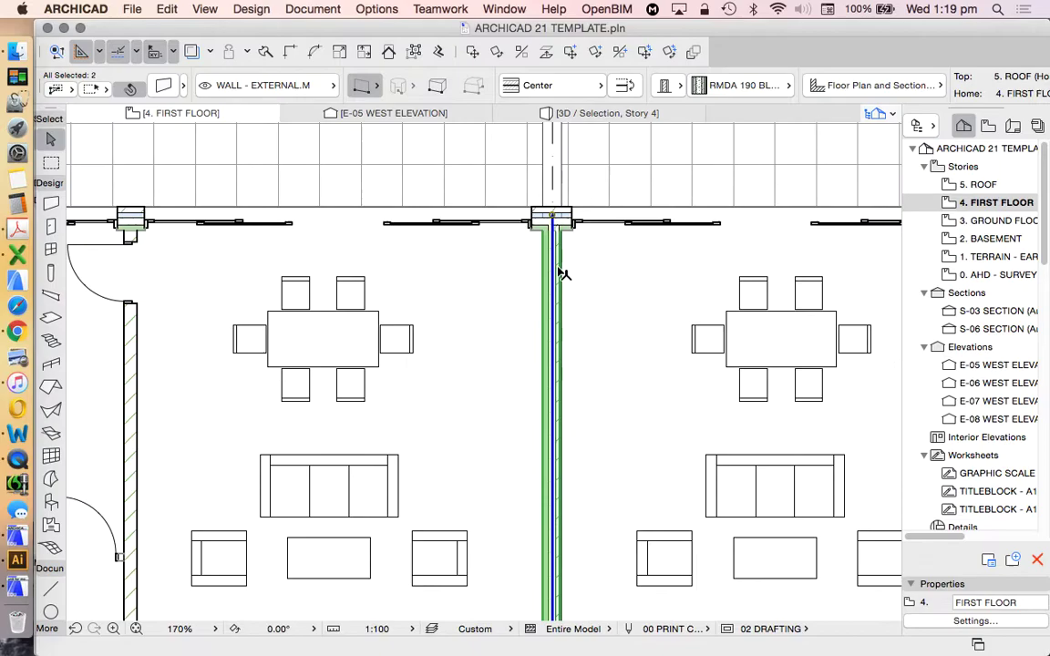
{"action": "scroll", "coordinate": [558, 265], "scroll_direction": "down", "scroll_amount": 6}
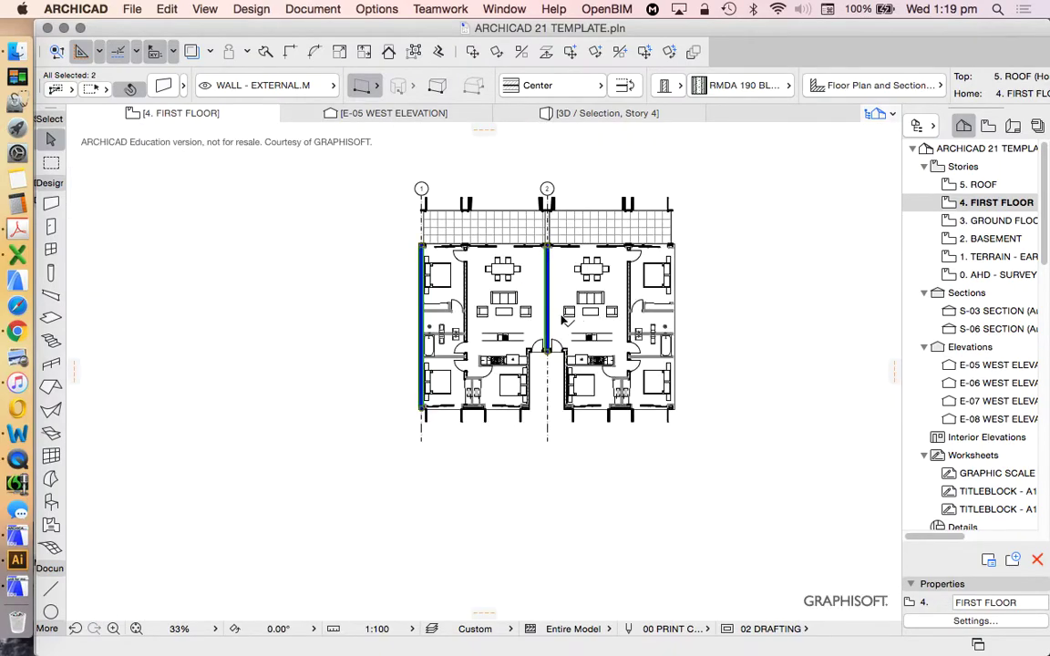
{"action": "key", "text": "Escape"}
- Select grid line 2 and bring up its context menu
{"action": "scroll", "coordinate": [556, 310], "scroll_direction": "up", "scroll_amount": 11}
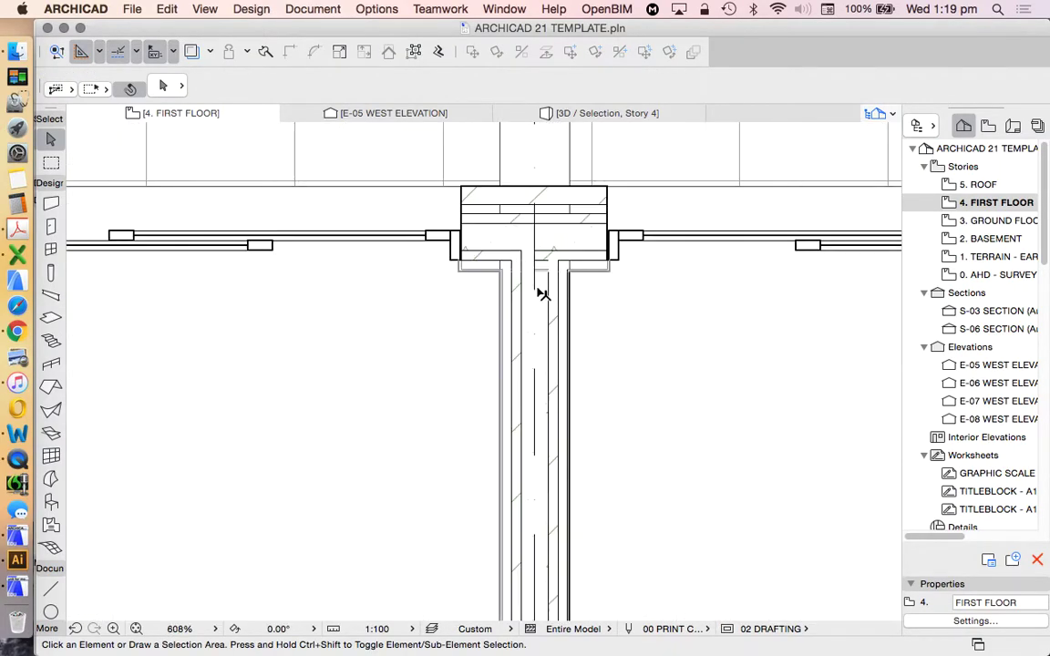
{"action": "scroll", "coordinate": [585, 201], "scroll_direction": "down", "scroll_amount": 8}
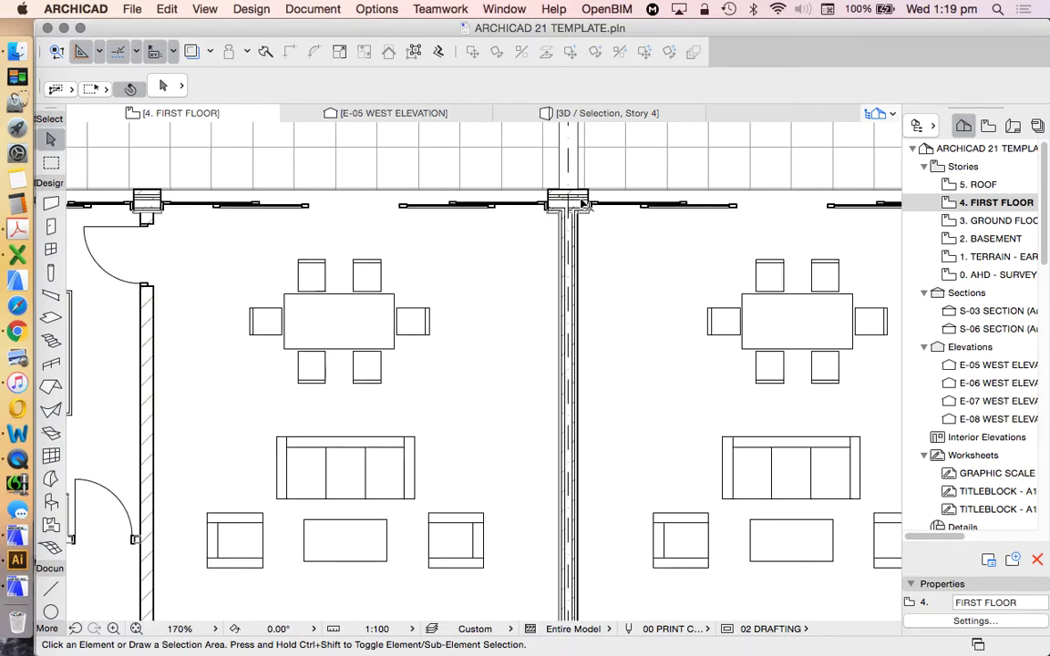
{"action": "scroll", "coordinate": [562, 422], "scroll_direction": "up", "scroll_amount": 5}
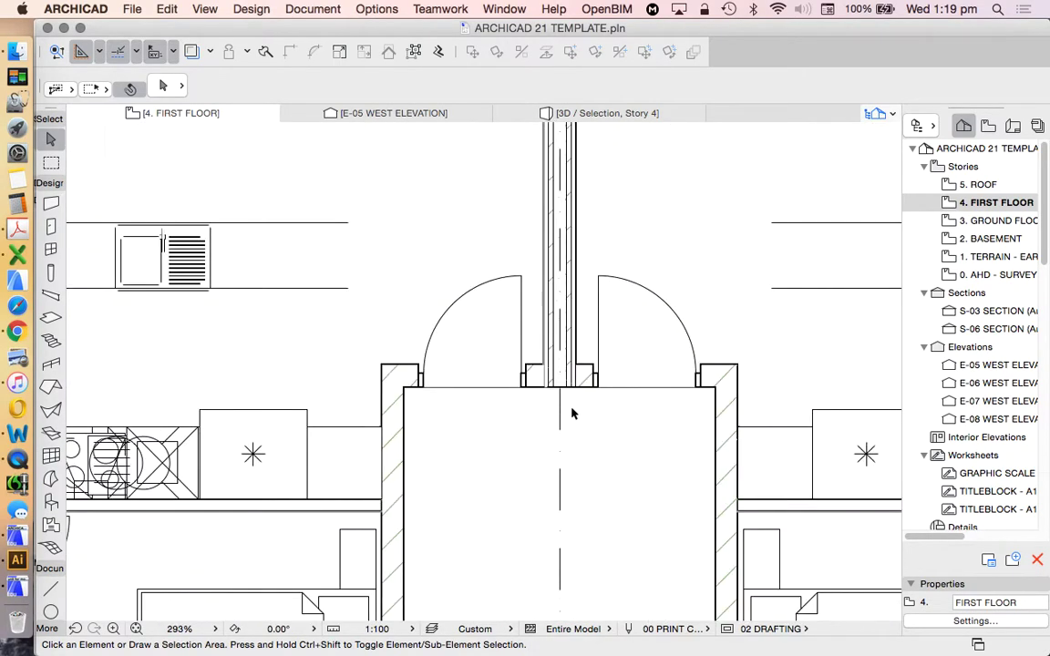
{"action": "scroll", "coordinate": [507, 360], "scroll_direction": "down", "scroll_amount": 5}
{"action": "scroll", "coordinate": [456, 437], "scroll_direction": "down", "scroll_amount": 3}
{"action": "scroll", "coordinate": [601, 401], "scroll_direction": "up", "scroll_amount": 2}
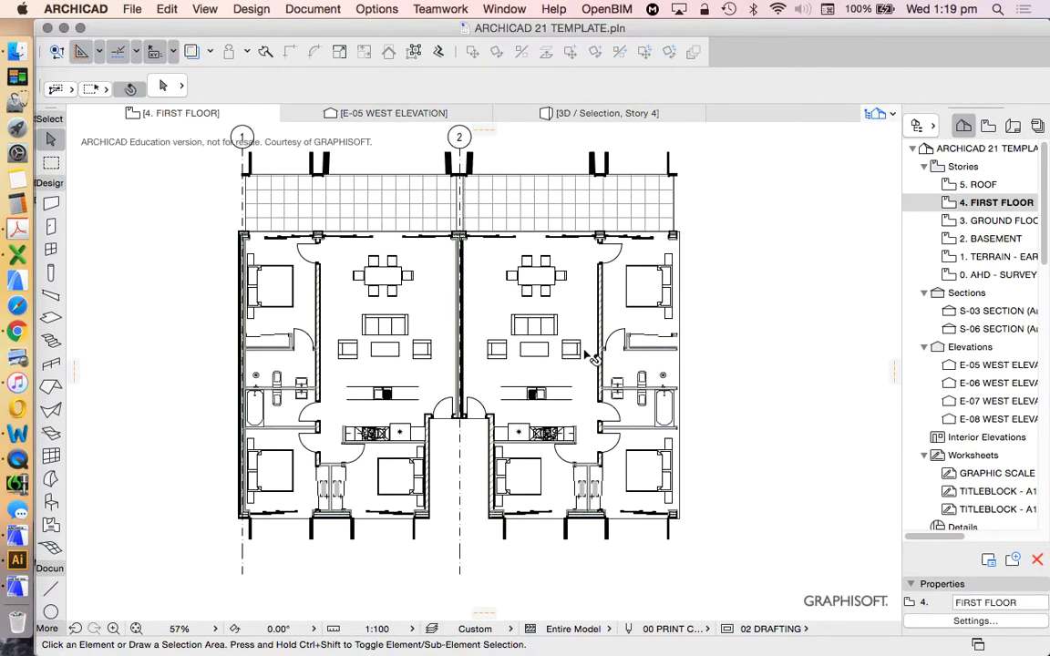
{"action": "scroll", "coordinate": [296, 169], "scroll_direction": "down", "scroll_amount": 1}
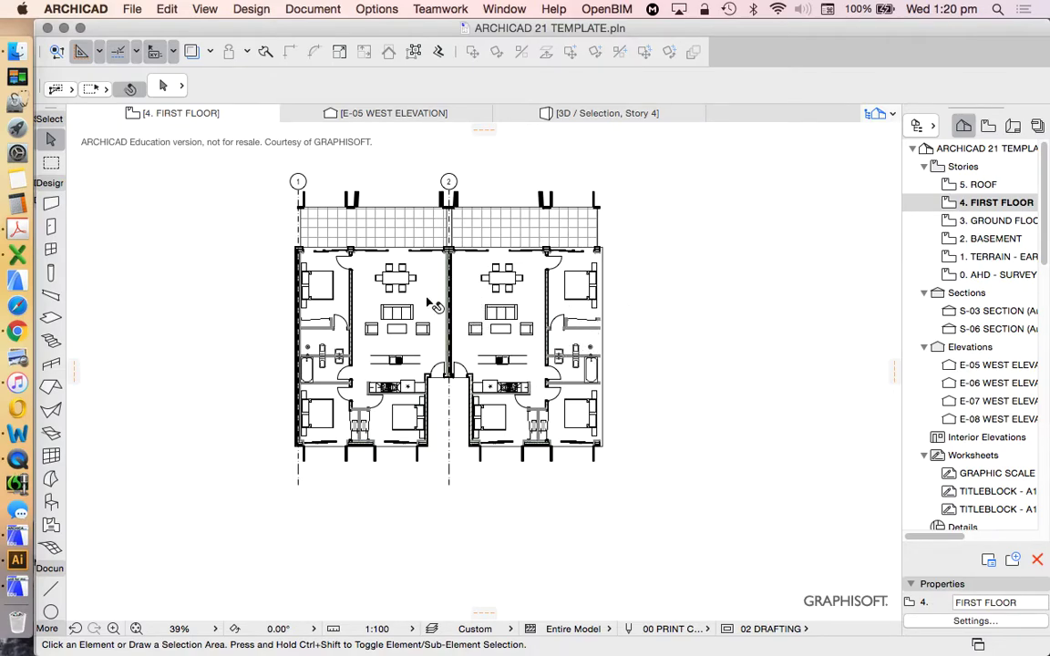
{"action": "scroll", "coordinate": [456, 318], "scroll_direction": "down", "scroll_amount": 3}
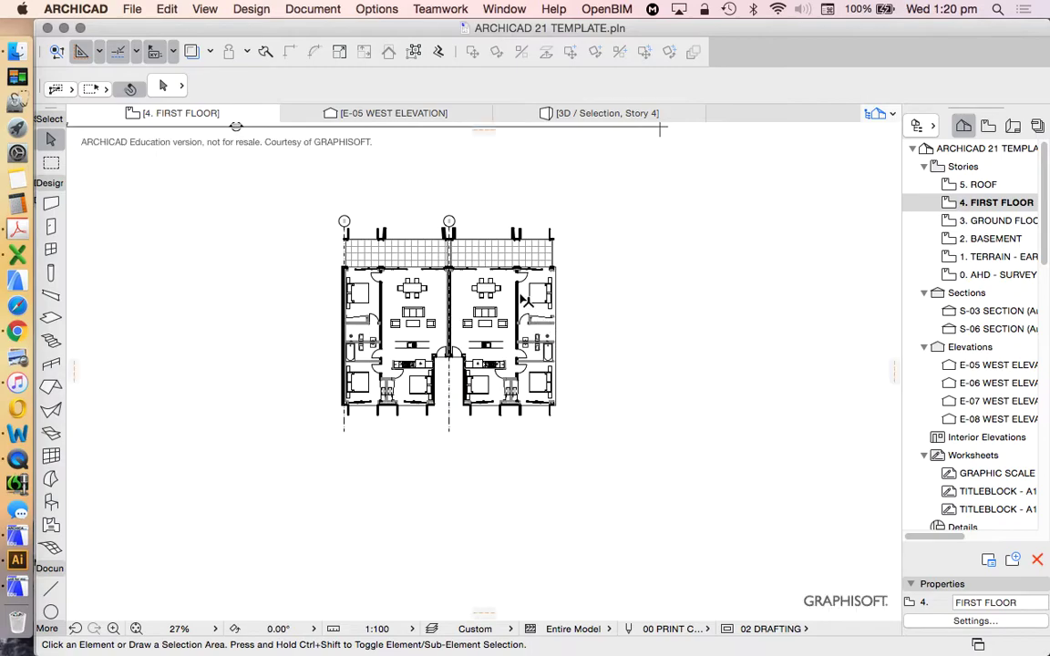
{"action": "scroll", "coordinate": [451, 224], "scroll_direction": "up", "scroll_amount": 5}
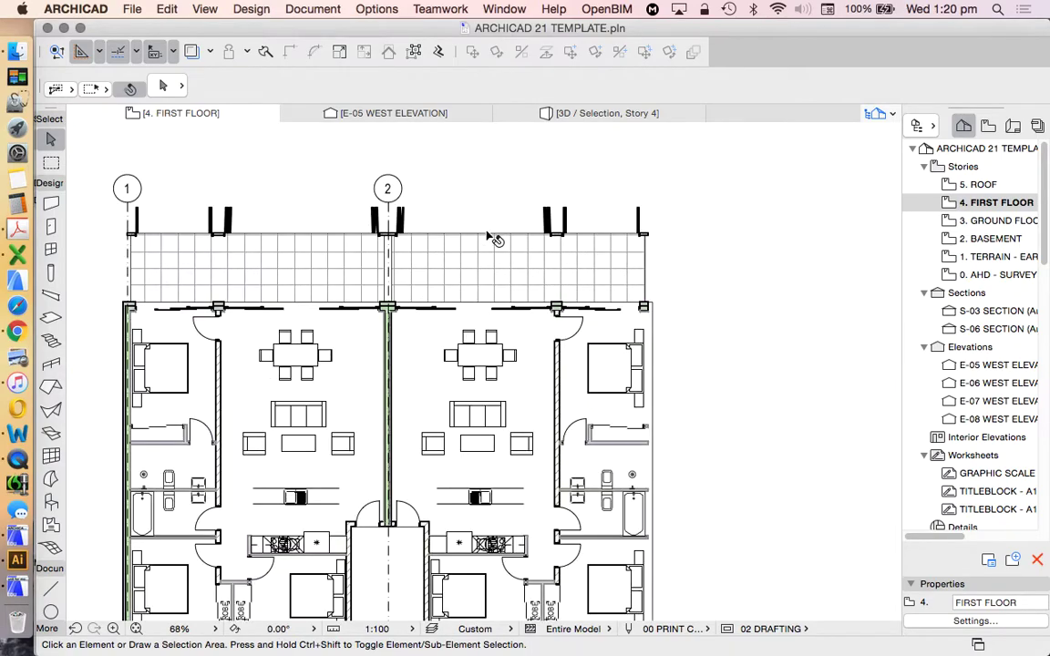
{"action": "left_click", "coordinate": [387, 188]}
{"action": "right_click", "coordinate": [475, 173]}
- Copy grid line 2 one grid spacing to the right and name the new line 3
{"action": "mouse_move", "coordinate": [590, 334]}
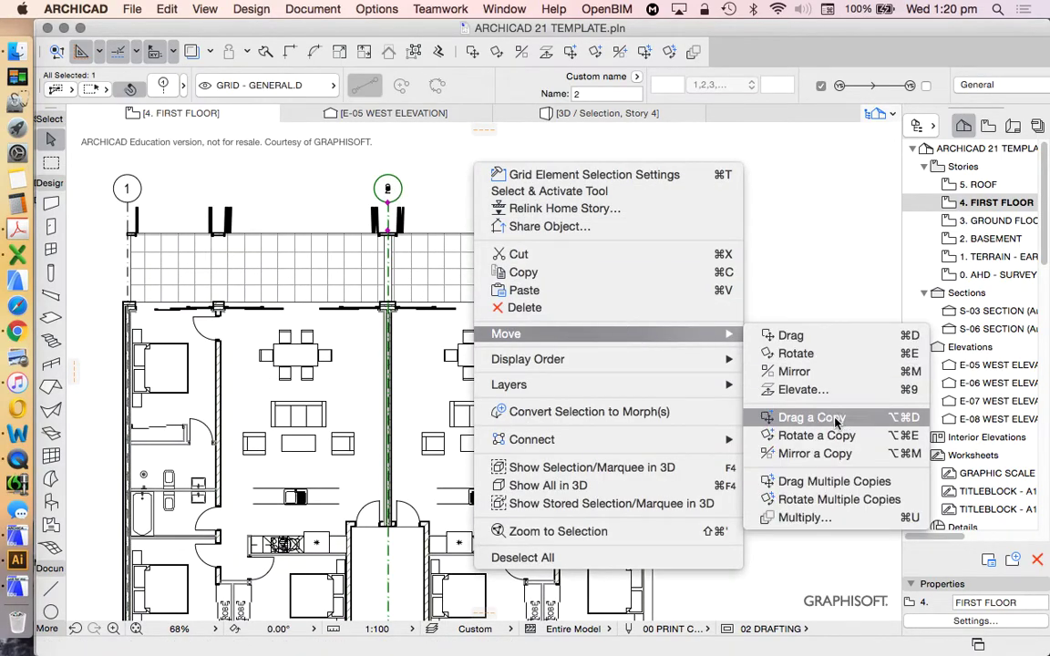
{"action": "left_click", "coordinate": [786, 424]}
{"action": "left_click", "coordinate": [127, 188]}
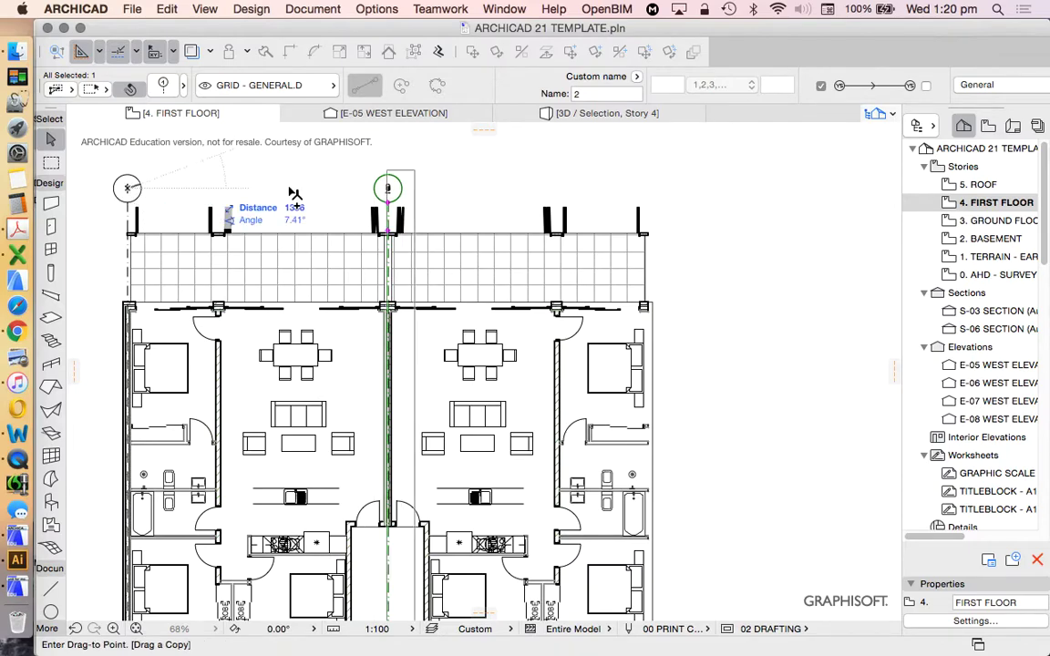
{"action": "left_click", "coordinate": [388, 189]}
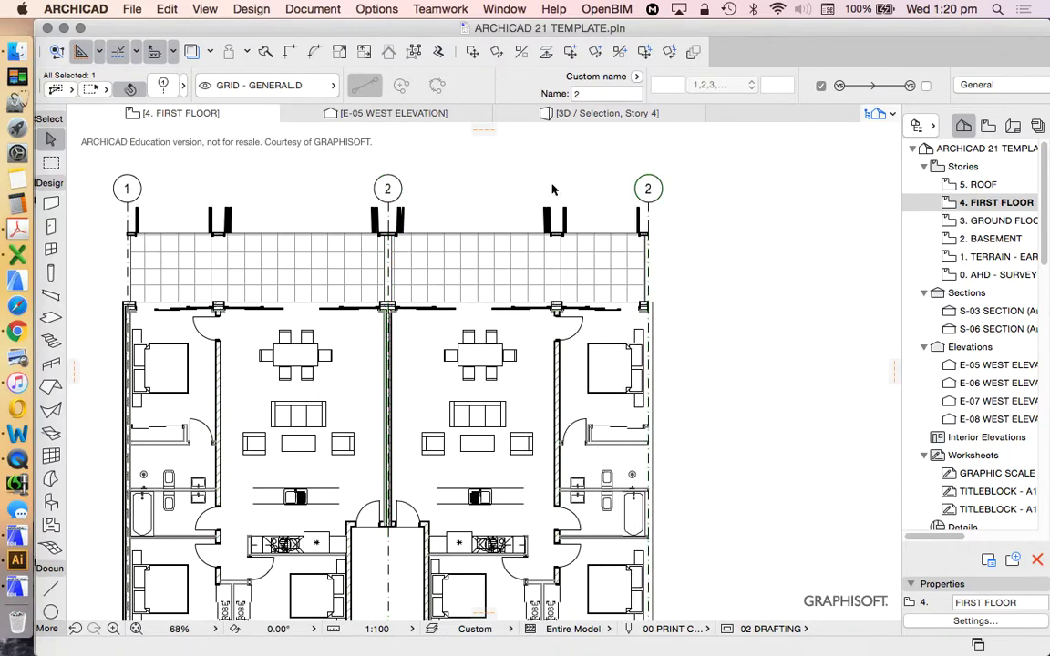
{"action": "left_click", "coordinate": [648, 189]}
{"action": "left_click", "coordinate": [597, 94]}
{"action": "type", "text": "3"}
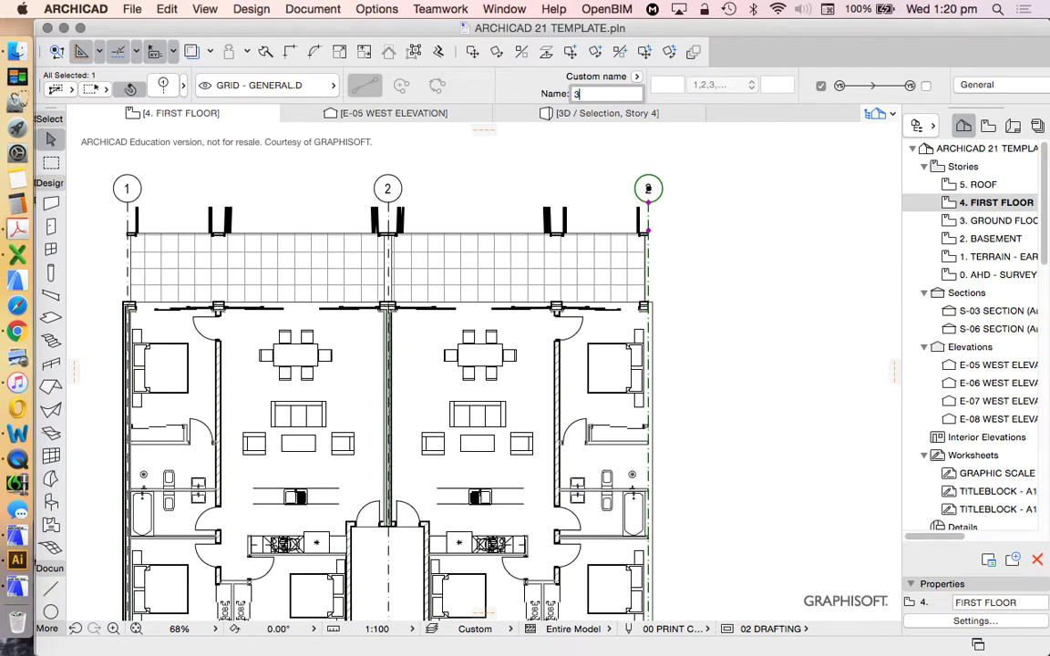
{"action": "key", "text": "Return"}
- Marquee-select both apartment units and their grid lines
{"action": "left_click", "coordinate": [719, 225]}
{"action": "scroll", "coordinate": [565, 210], "scroll_direction": "down", "scroll_amount": 4}
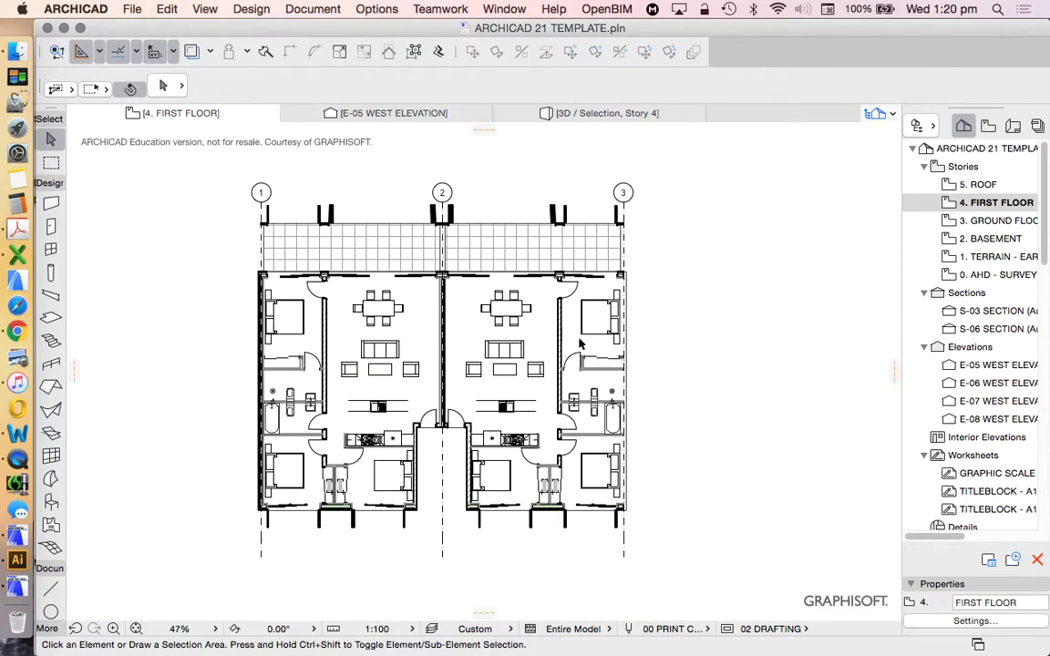
{"action": "scroll", "coordinate": [474, 301], "scroll_direction": "down", "scroll_amount": 3}
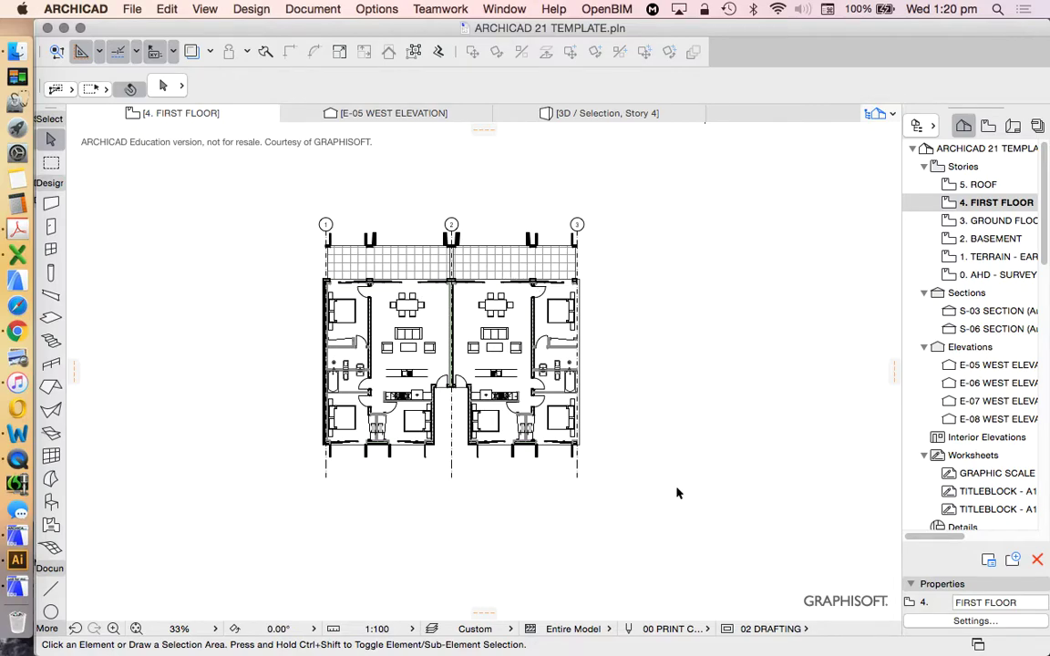
{"action": "left_click_drag", "start_coordinate": [676, 493], "coordinate": [401, 174]}
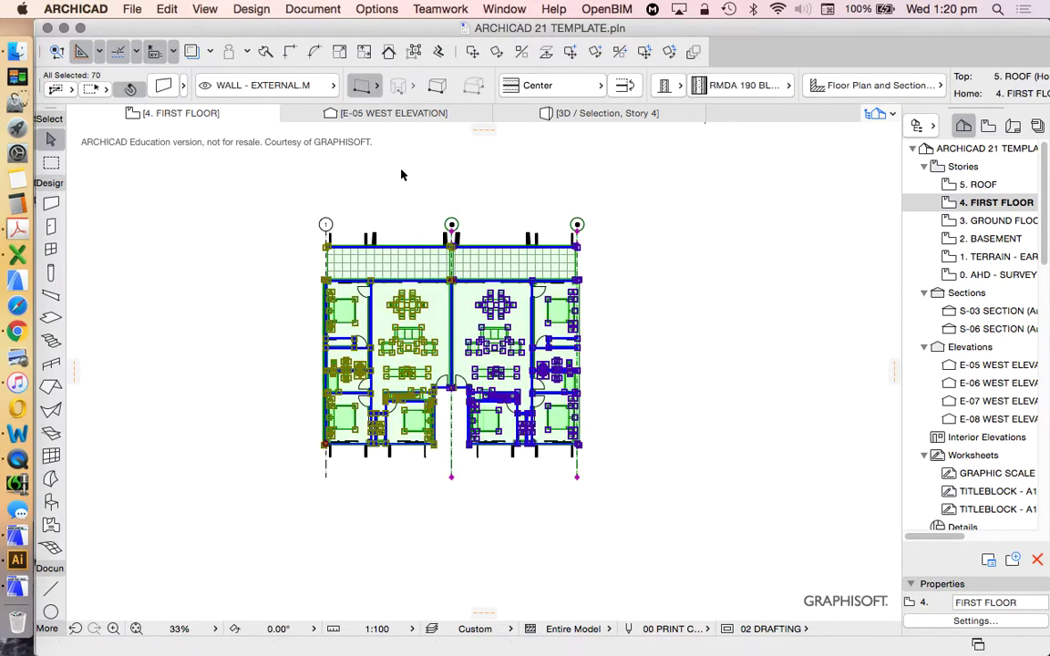
{"action": "right_click", "coordinate": [425, 170]}
{"action": "mouse_move", "coordinate": [599, 417]}
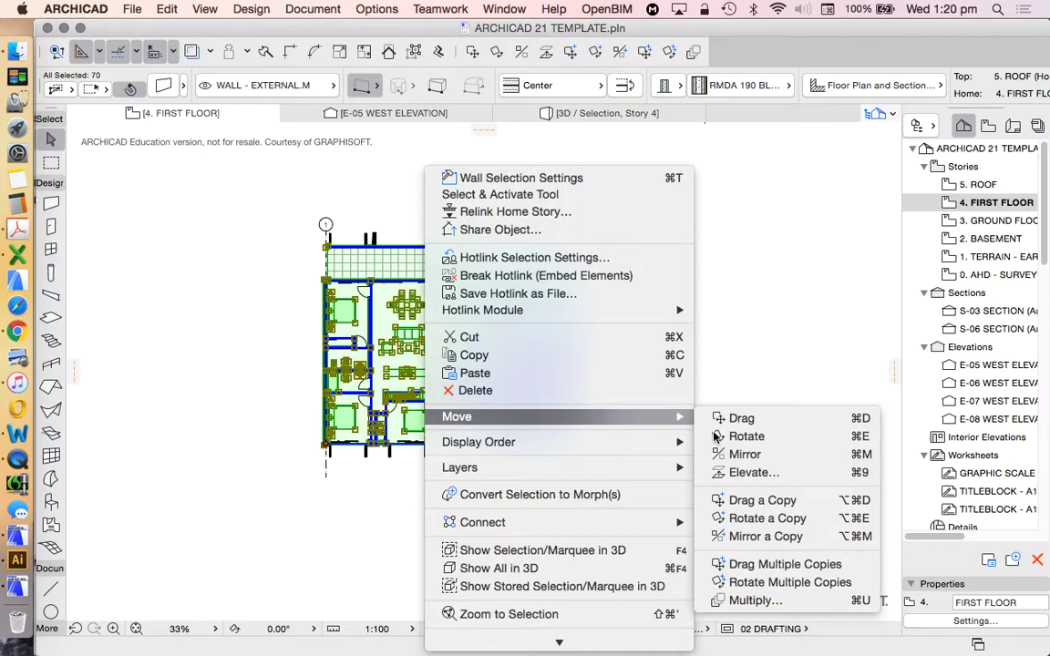
{"action": "left_click", "coordinate": [762, 501]}
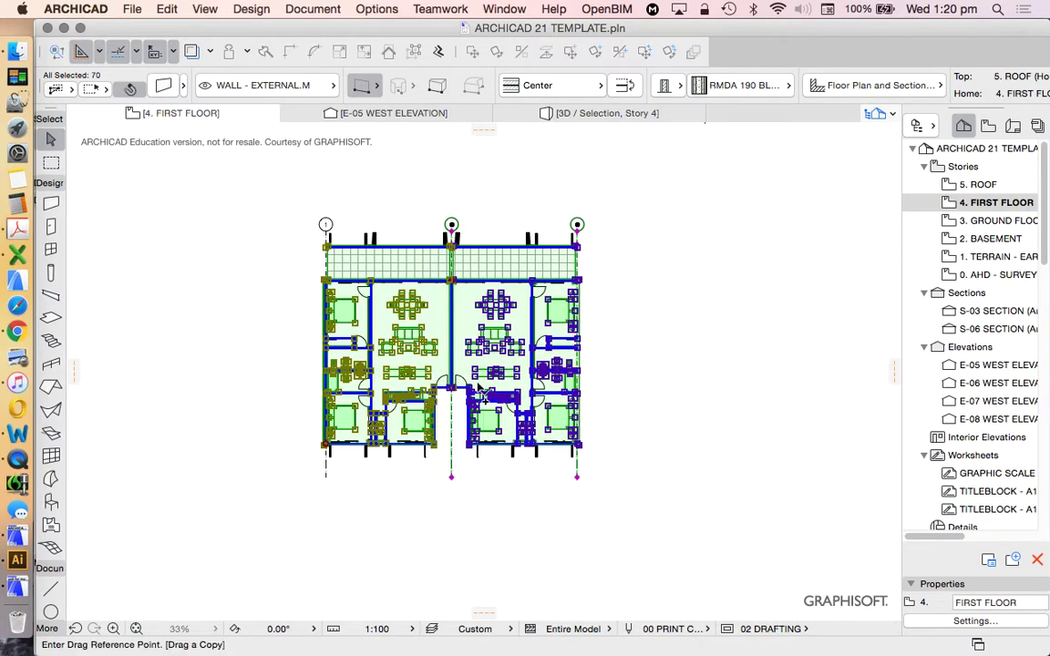
{"action": "scroll", "coordinate": [358, 300], "scroll_direction": "up", "scroll_amount": 2}
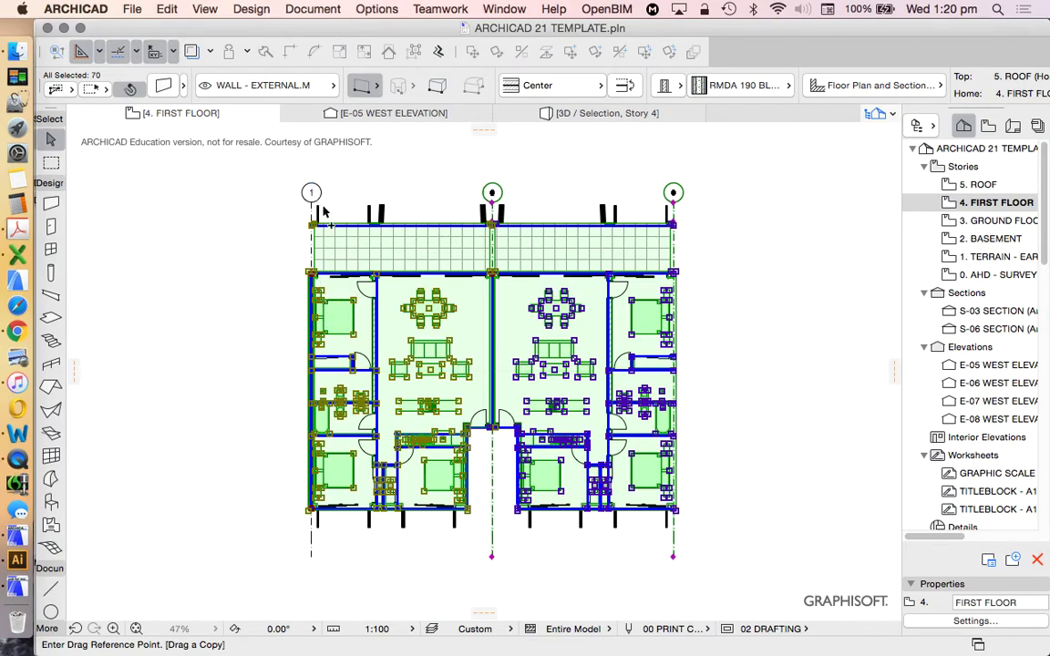
{"action": "scroll", "coordinate": [329, 310], "scroll_direction": "up", "scroll_amount": 10}
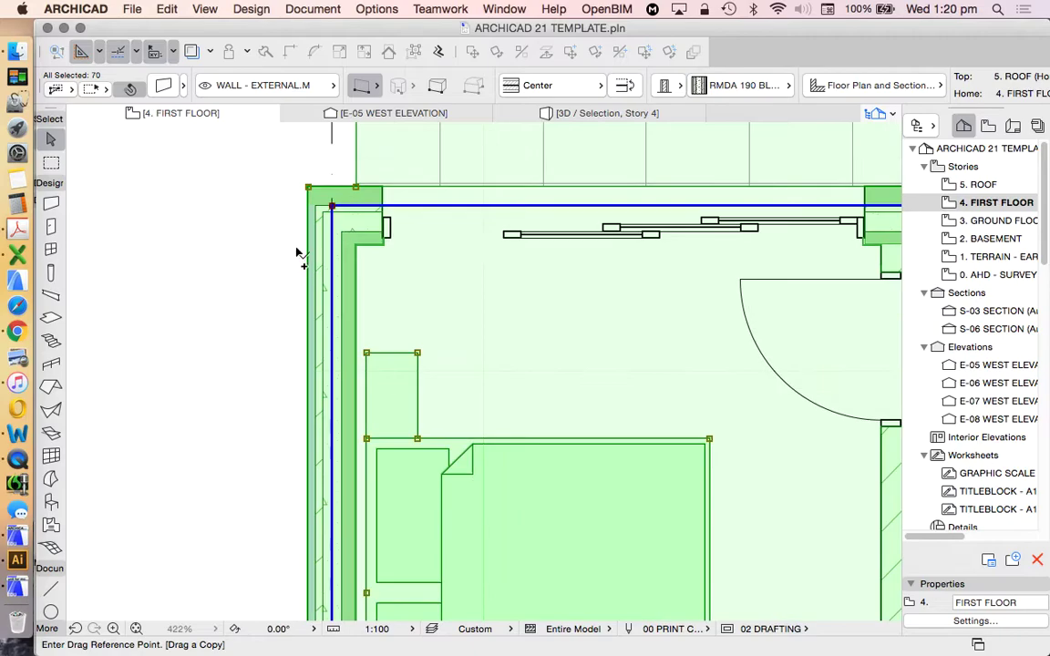
{"action": "scroll", "coordinate": [314, 242], "scroll_direction": "down", "scroll_amount": 10}
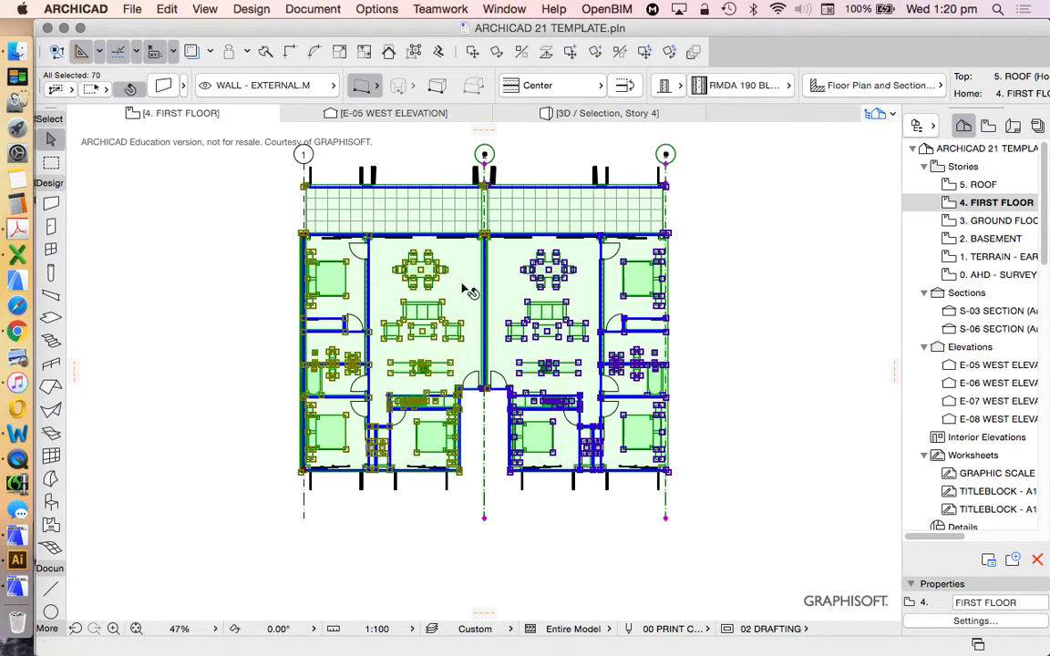
{"action": "key", "text": "Escape"}
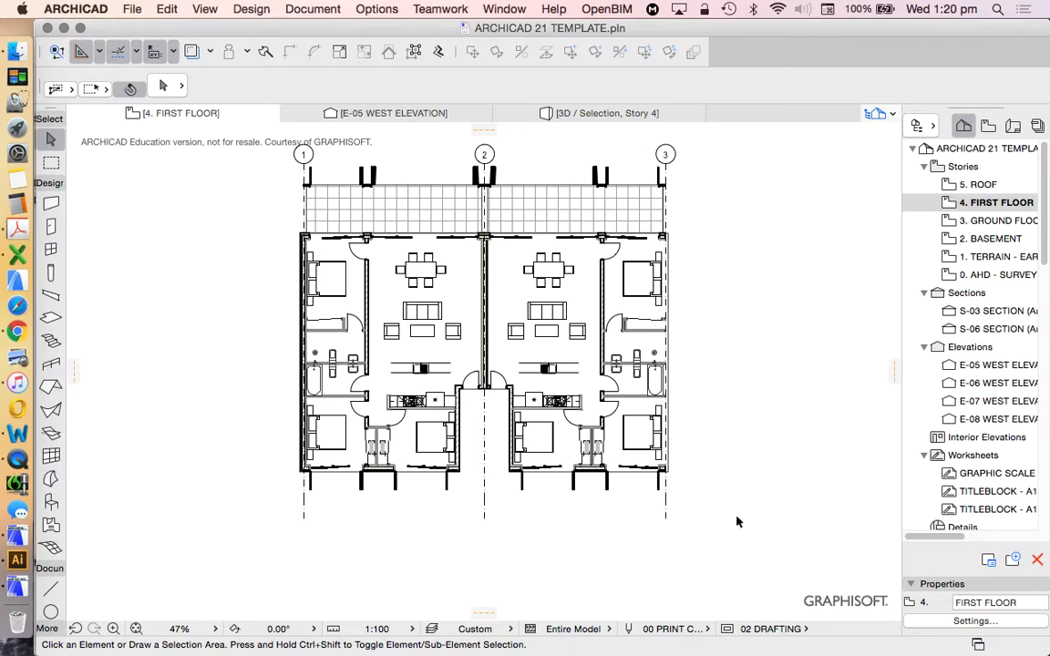
{"action": "scroll", "coordinate": [287, 260], "scroll_direction": "up", "scroll_amount": 3}
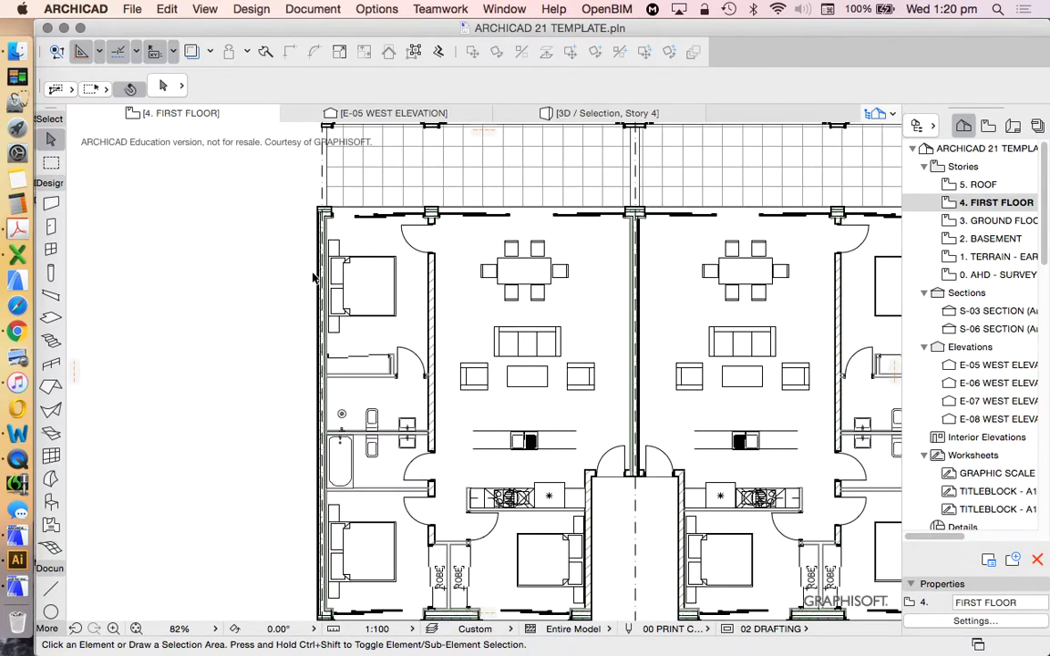
{"action": "scroll", "coordinate": [313, 278], "scroll_direction": "down", "scroll_amount": 3}
- Drag a copy of both units and grid lines 2–3 from grid bubble 1 to grid bubble 3
{"action": "left_click_drag", "start_coordinate": [767, 530], "coordinate": [229, 138]}
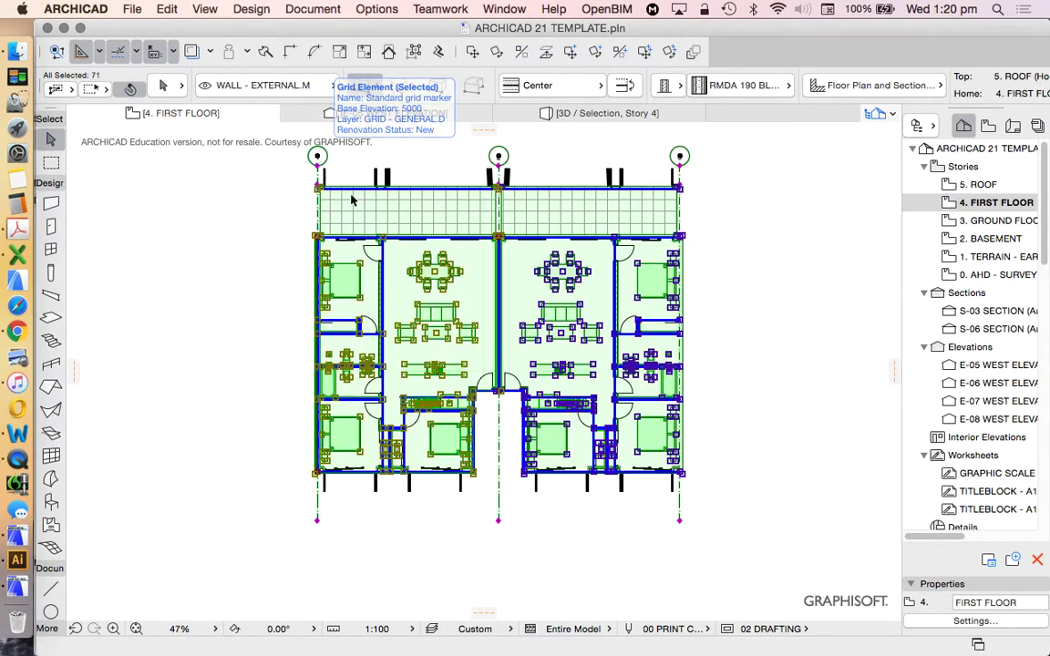
{"action": "scroll", "coordinate": [303, 143], "scroll_direction": "up", "scroll_amount": 3}
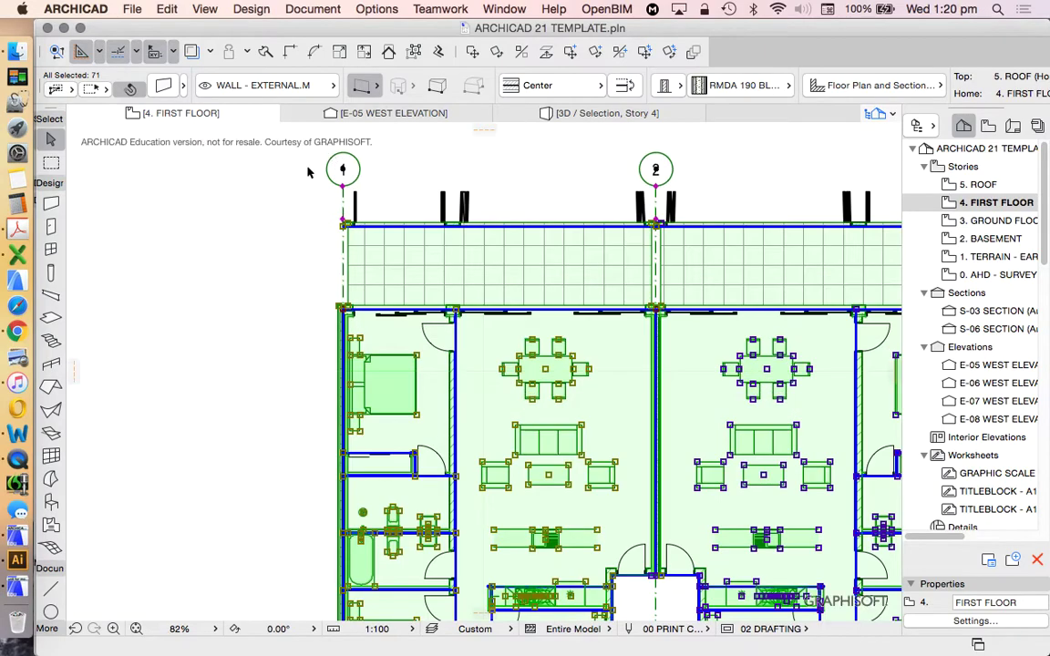
{"action": "scroll", "coordinate": [307, 148], "scroll_direction": "down", "scroll_amount": 3}
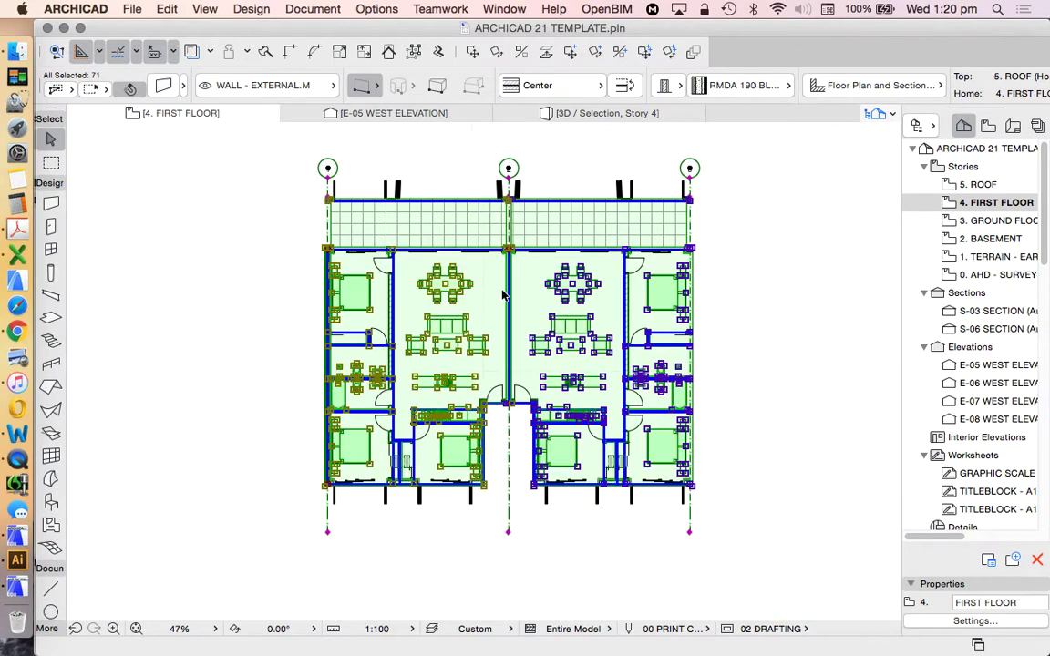
{"action": "left_click", "coordinate": [328, 169], "text": "shift"}
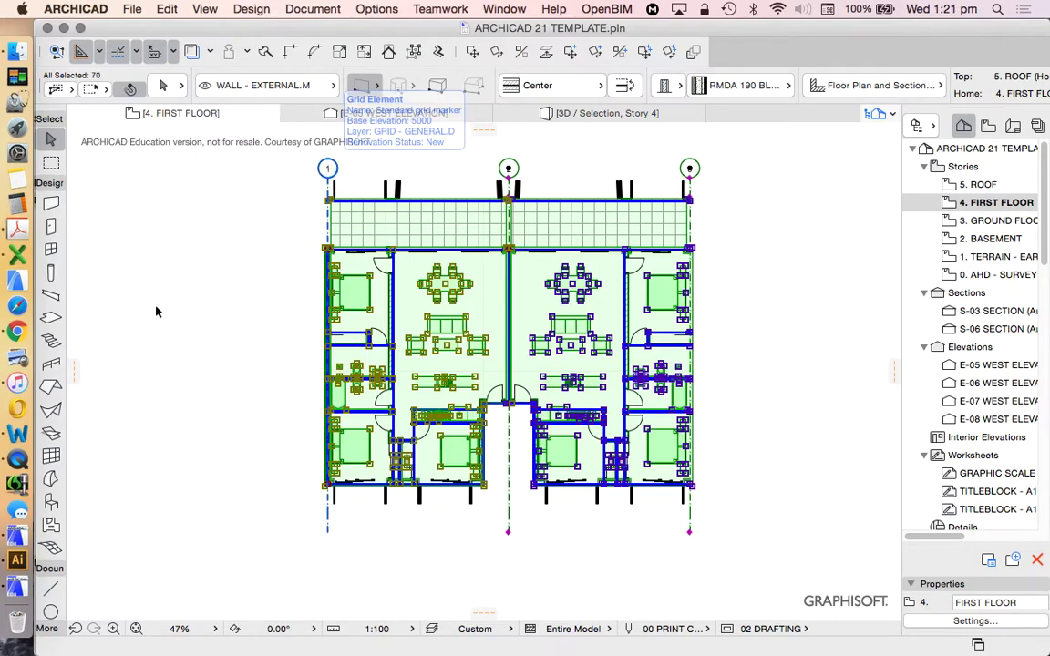
{"action": "right_click", "coordinate": [195, 267]}
{"action": "mouse_move", "coordinate": [328, 510]}
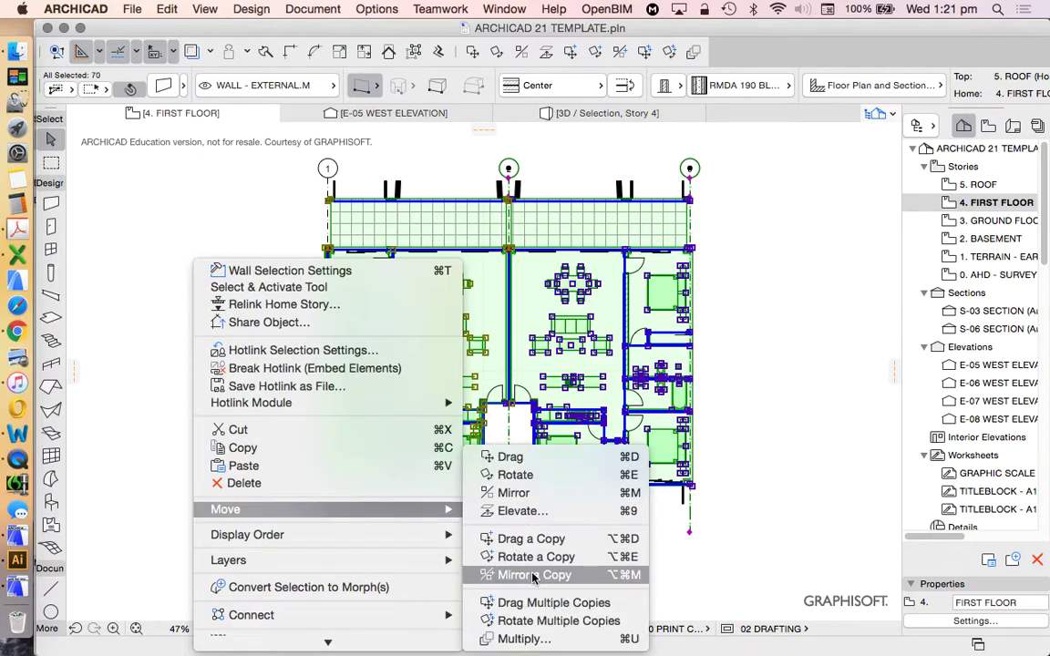
{"action": "left_click", "coordinate": [539, 539]}
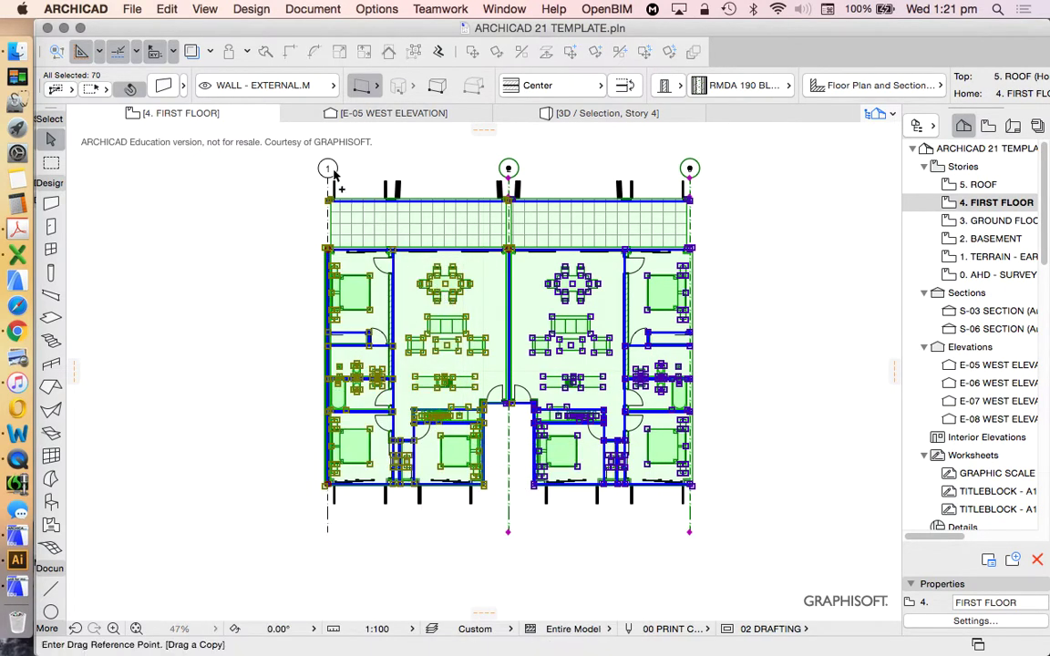
{"action": "left_click", "coordinate": [328, 170]}
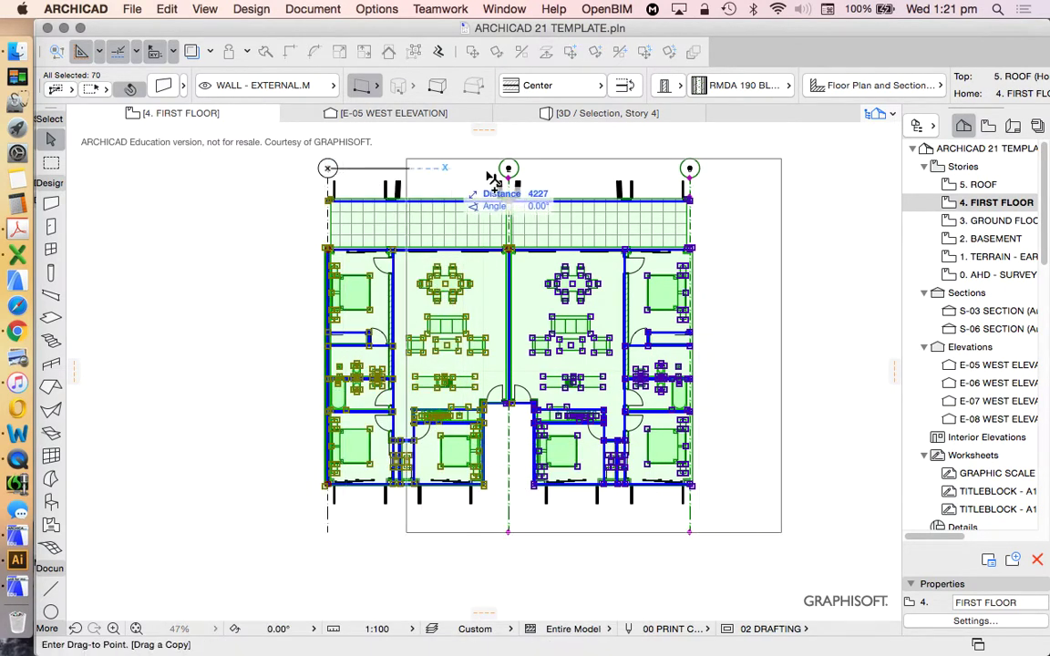
{"action": "left_click", "coordinate": [690, 169]}
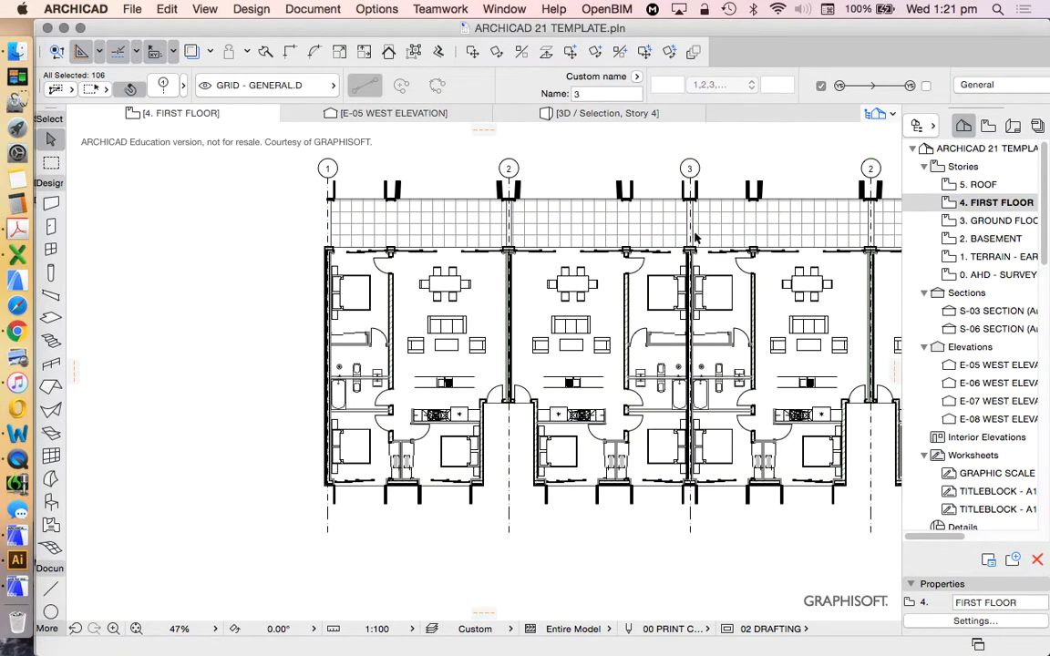
{"action": "key", "text": "Escape"}
{"action": "scroll", "coordinate": [694, 238], "scroll_direction": "up", "scroll_amount": 6}
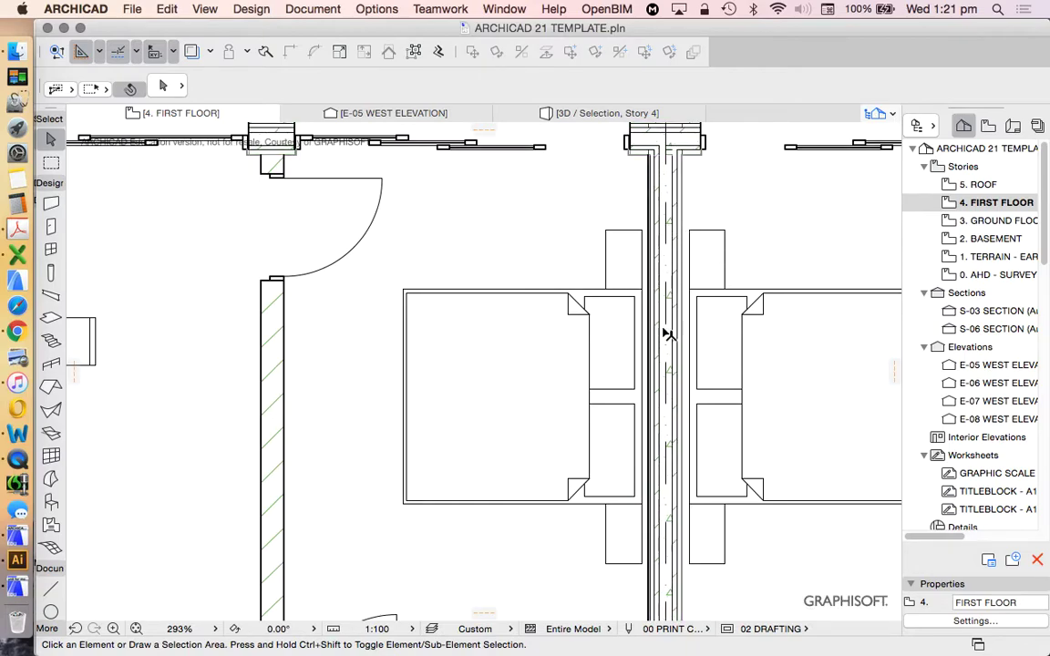
{"action": "scroll", "coordinate": [656, 183], "scroll_direction": "up", "scroll_amount": 2}
{"action": "left_click", "coordinate": [642, 205]}
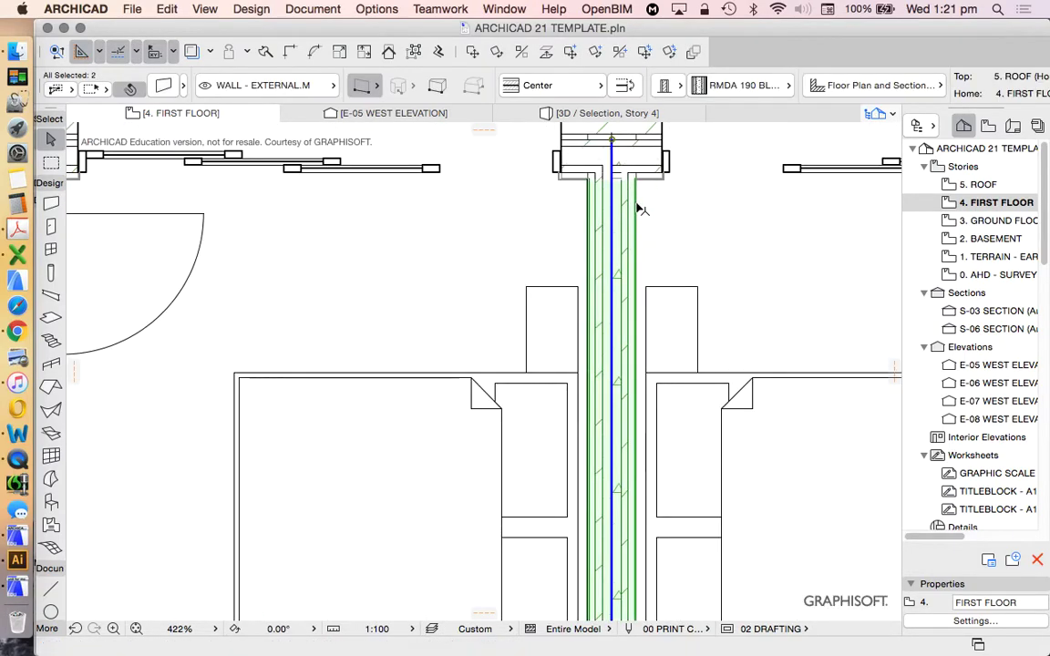
{"action": "scroll", "coordinate": [604, 197], "scroll_direction": "up", "scroll_amount": 4}
{"action": "scroll", "coordinate": [601, 273], "scroll_direction": "down", "scroll_amount": 6}
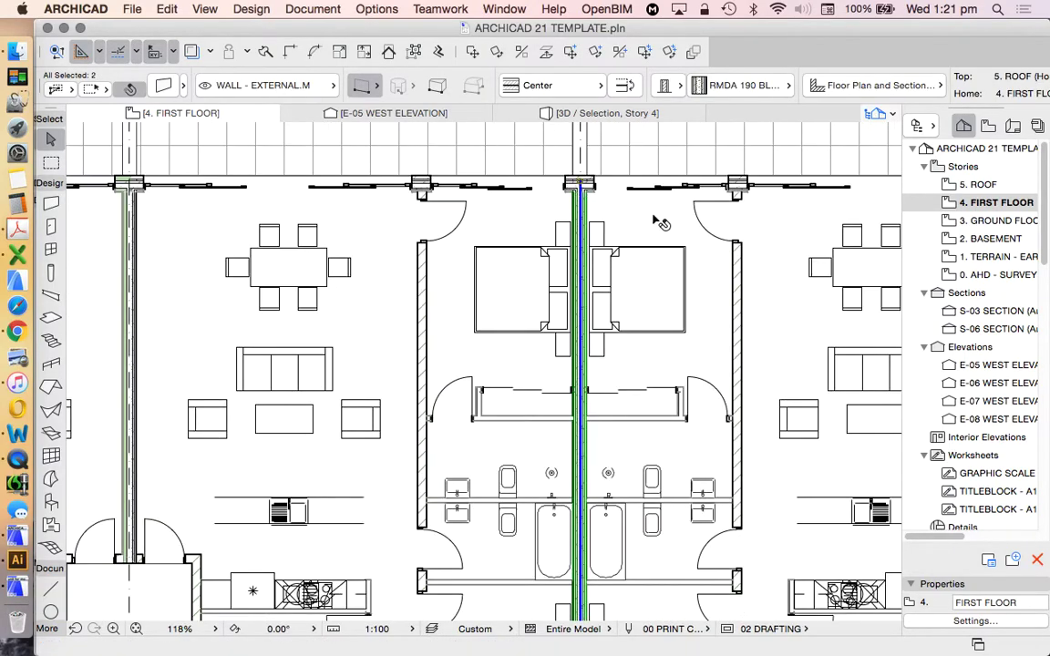
{"action": "key", "text": "Escape"}
{"action": "scroll", "coordinate": [591, 228], "scroll_direction": "up", "scroll_amount": 4}
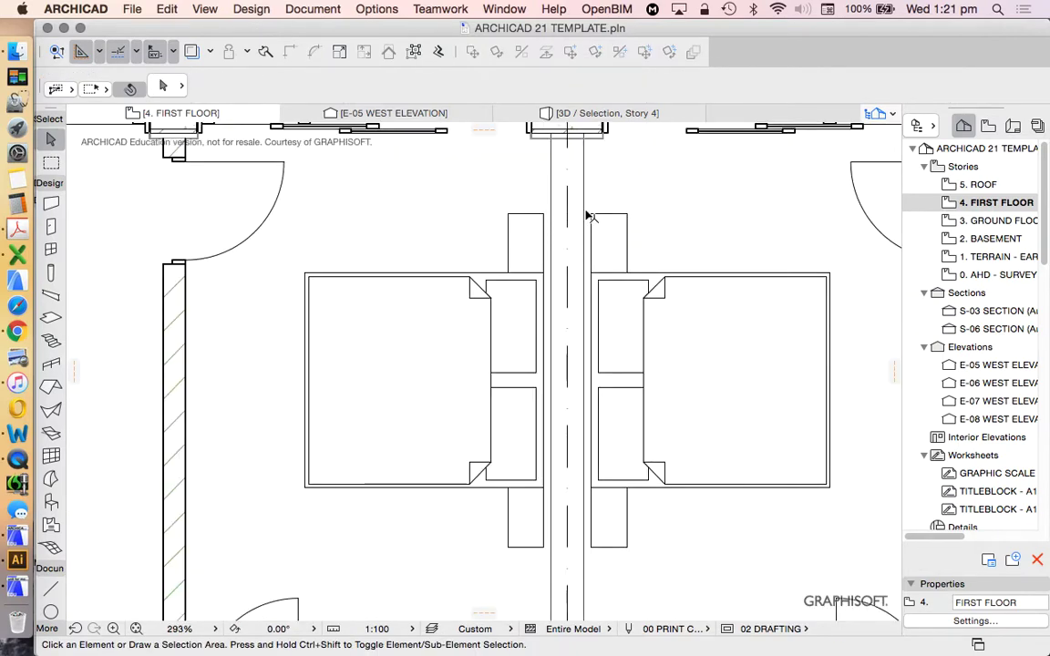
{"action": "key", "text": "super+z"}
{"action": "key", "text": "Escape"}
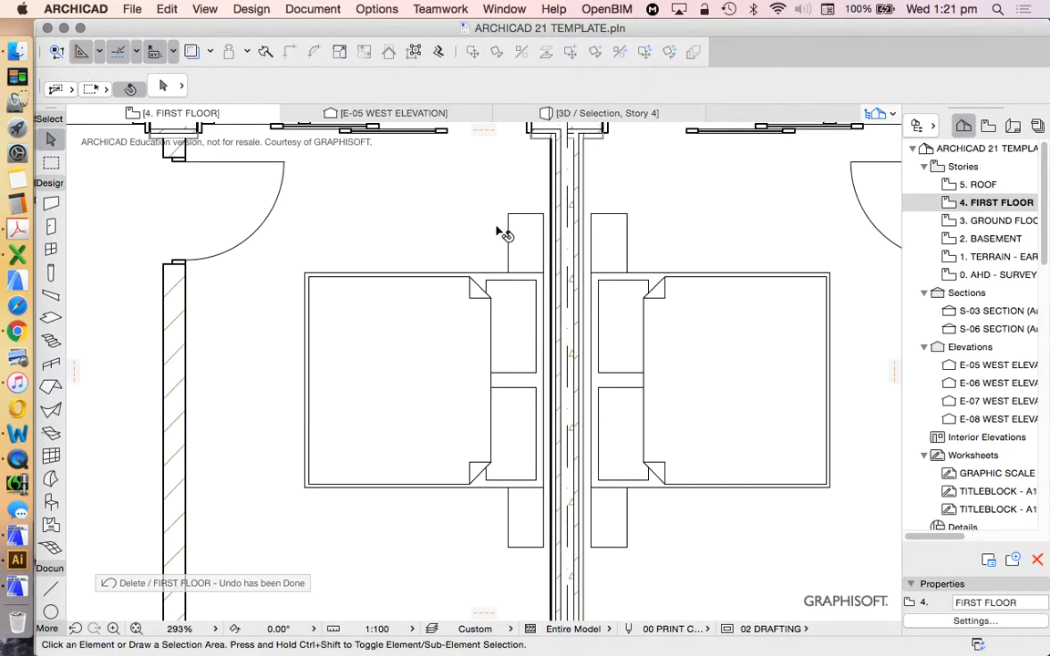
{"action": "left_click", "coordinate": [468, 251]}
{"action": "left_click", "coordinate": [684, 234]}
{"action": "scroll", "coordinate": [427, 252], "scroll_direction": "down", "scroll_amount": 6}
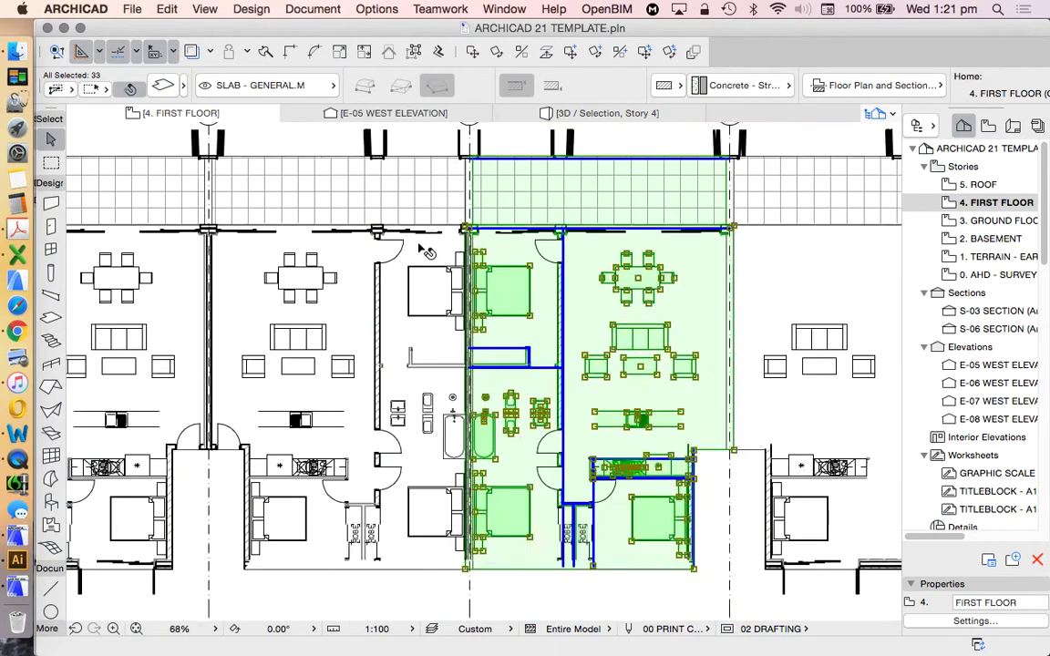
{"action": "scroll", "coordinate": [427, 253], "scroll_direction": "down", "scroll_amount": 5}
{"action": "scroll", "coordinate": [662, 275], "scroll_direction": "up", "scroll_amount": 3}
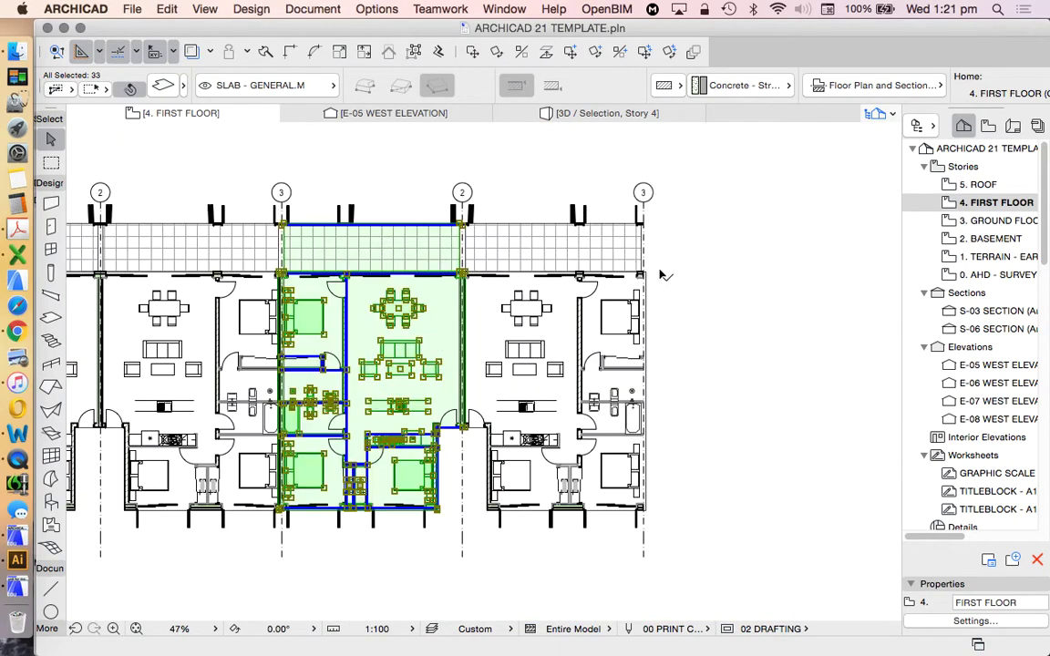
{"action": "scroll", "coordinate": [662, 274], "scroll_direction": "down", "scroll_amount": 3}
{"action": "key", "text": "Escape"}
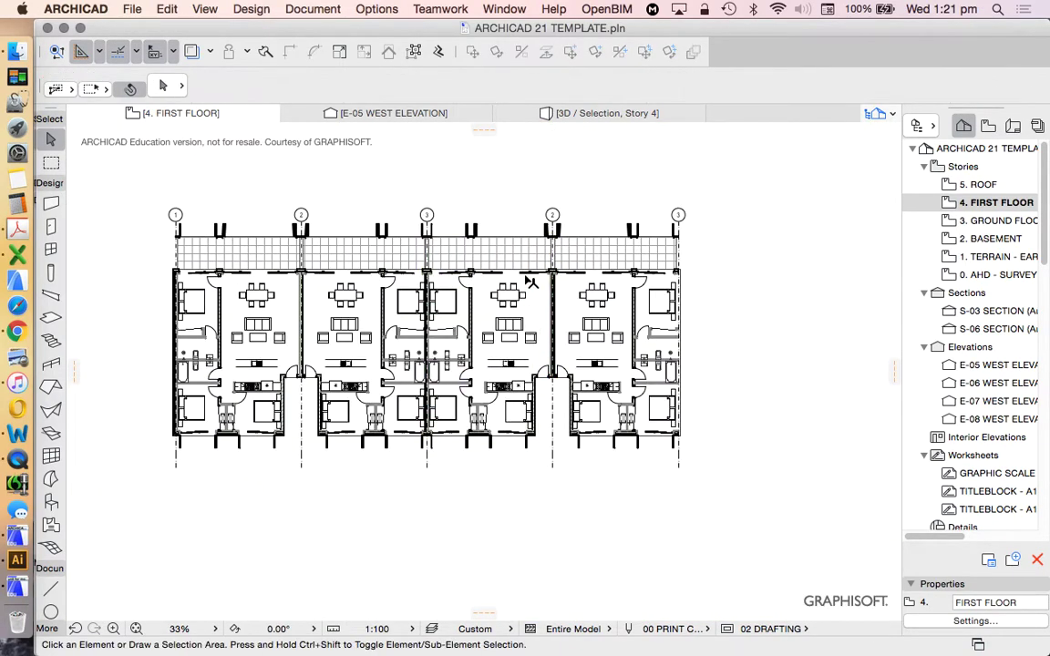
{"action": "scroll", "coordinate": [524, 290], "scroll_direction": "up", "scroll_amount": 2}
{"action": "scroll", "coordinate": [771, 307], "scroll_direction": "down", "scroll_amount": 1}
{"action": "scroll", "coordinate": [771, 308], "scroll_direction": "down", "scroll_amount": 1}
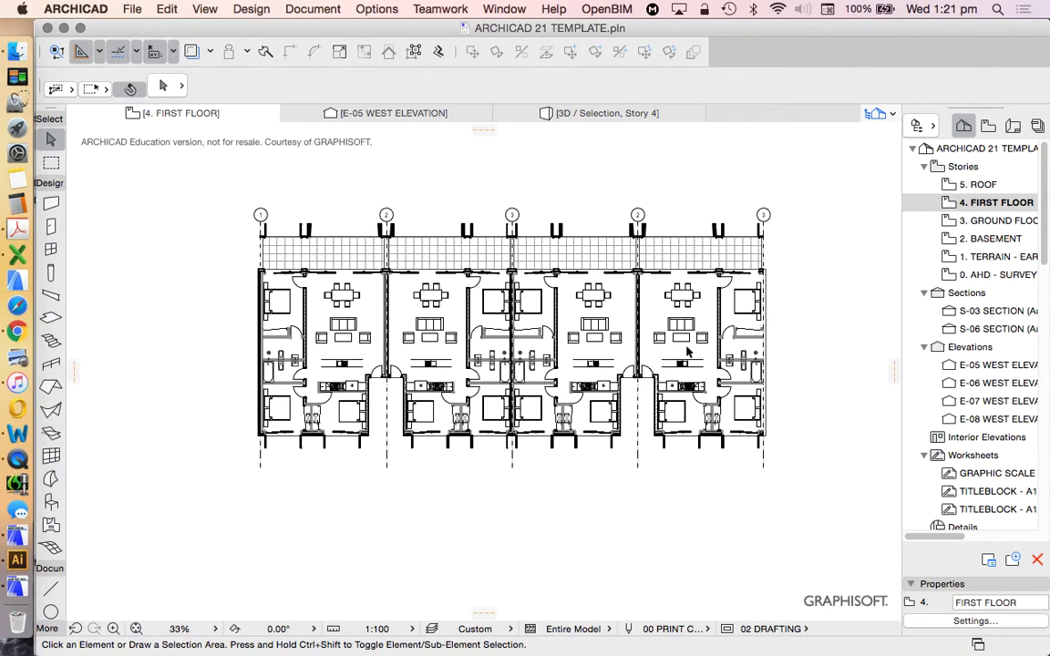
{"action": "scroll", "coordinate": [549, 337], "scroll_direction": "up", "scroll_amount": 3}
{"action": "scroll", "coordinate": [549, 338], "scroll_direction": "down", "scroll_amount": 2}
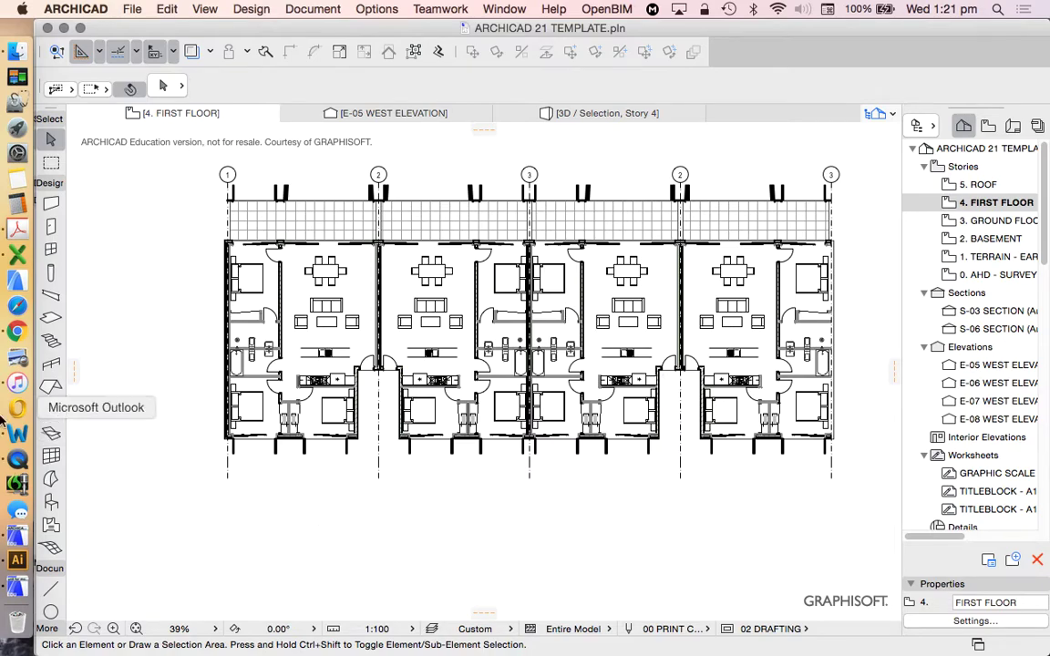
- Switch to the unit for module file and select the kitchen sink cabinet
{"action": "left_click", "coordinate": [14, 590]}
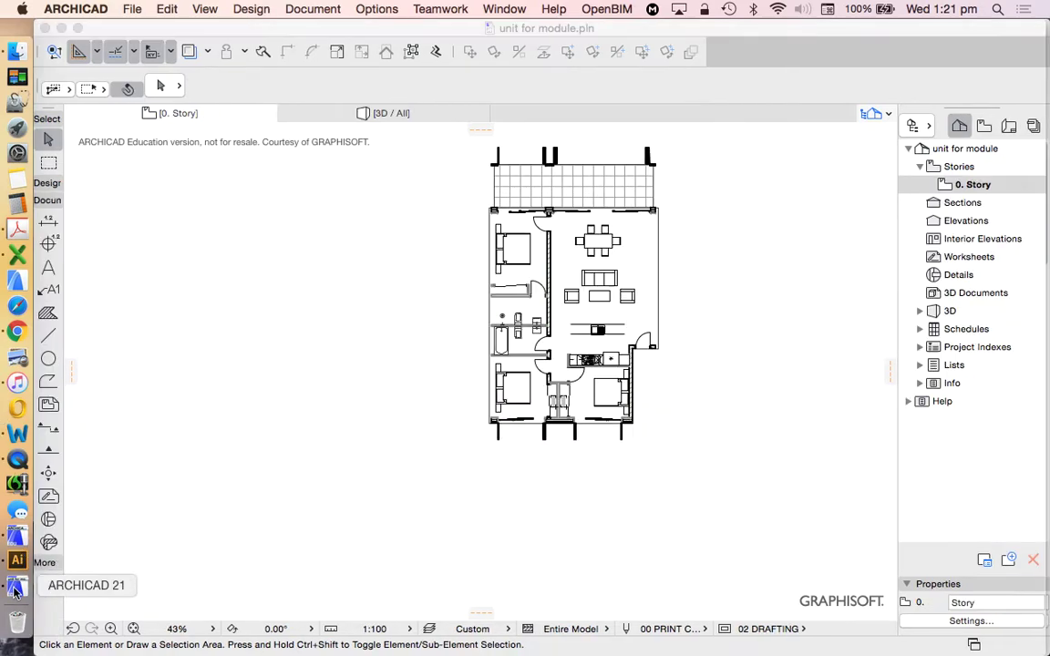
{"action": "scroll", "coordinate": [547, 282], "scroll_direction": "up", "scroll_amount": 4}
{"action": "scroll", "coordinate": [553, 298], "scroll_direction": "down", "scroll_amount": 1}
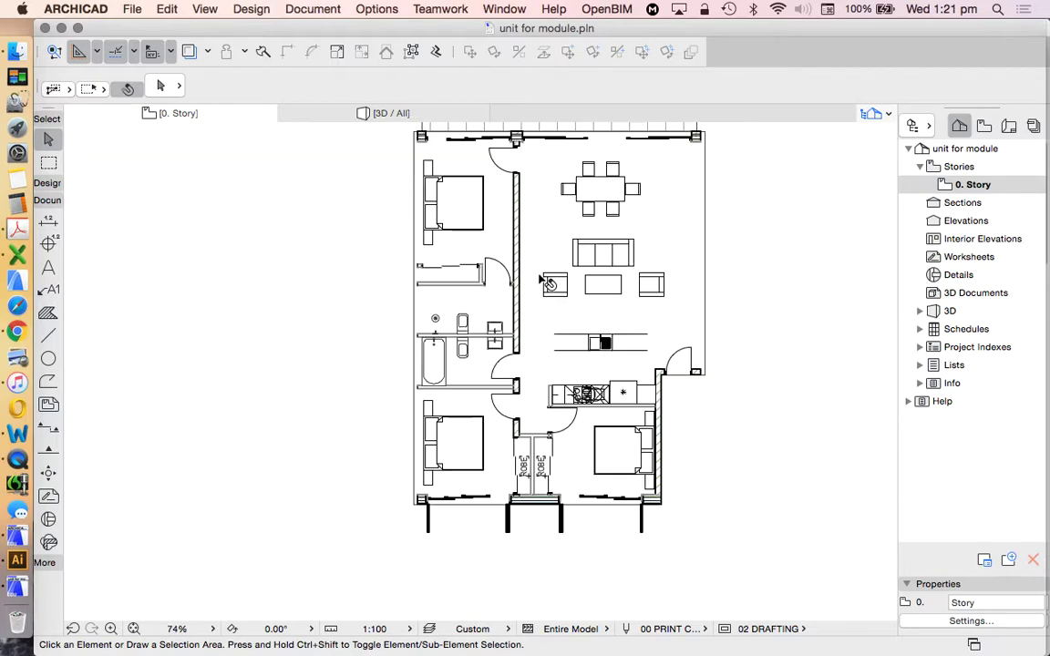
{"action": "scroll", "coordinate": [485, 385], "scroll_direction": "up", "scroll_amount": 6}
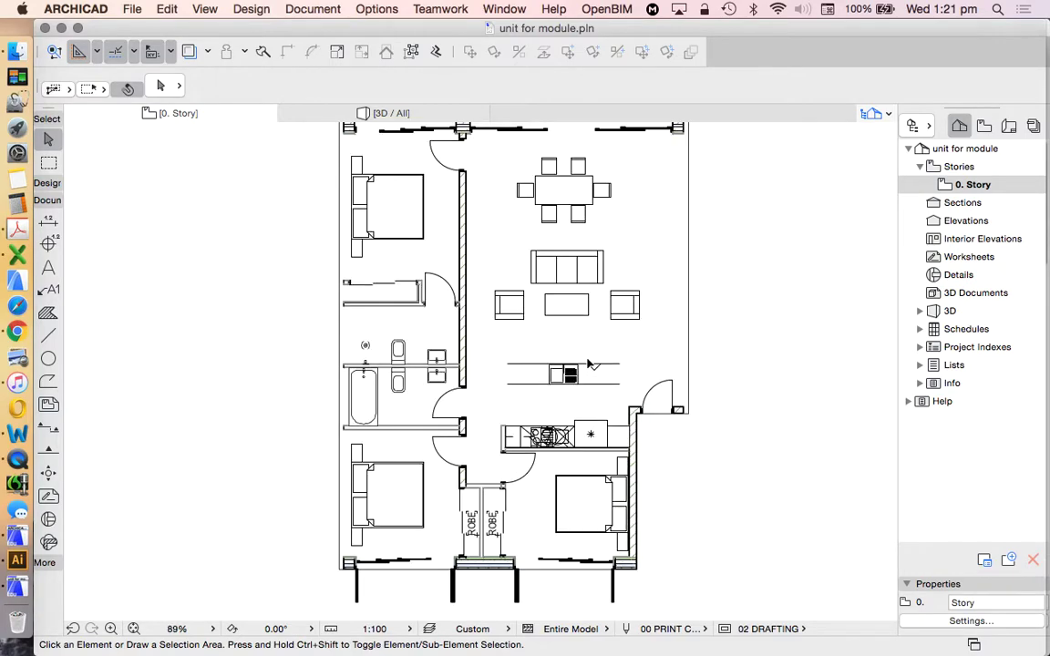
{"action": "left_click", "coordinate": [422, 358]}
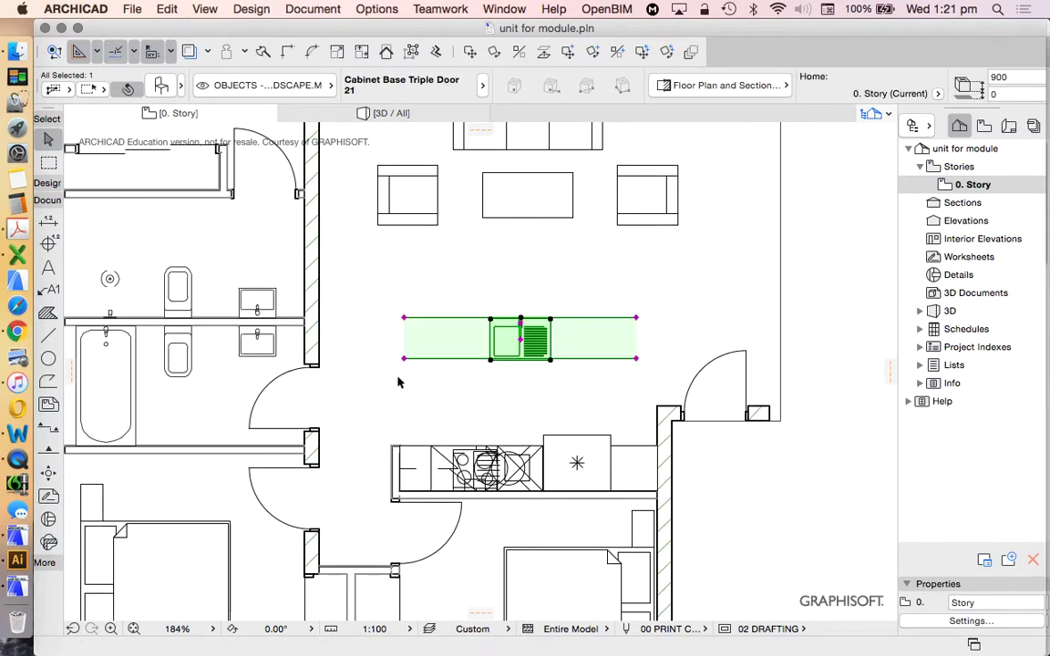
- In Kitchen Cabinet Settings, pick a new countertop edge type and select the cabinet depth for editing
{"action": "left_click", "coordinate": [160, 87]}
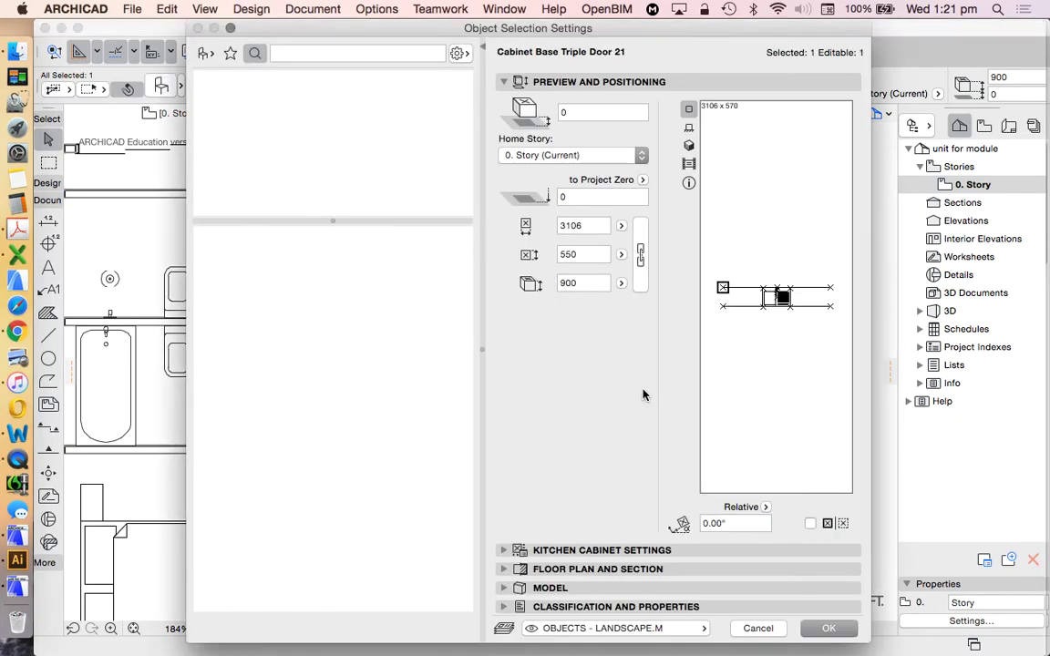
{"action": "left_click", "coordinate": [593, 550]}
{"action": "left_click", "coordinate": [703, 126]}
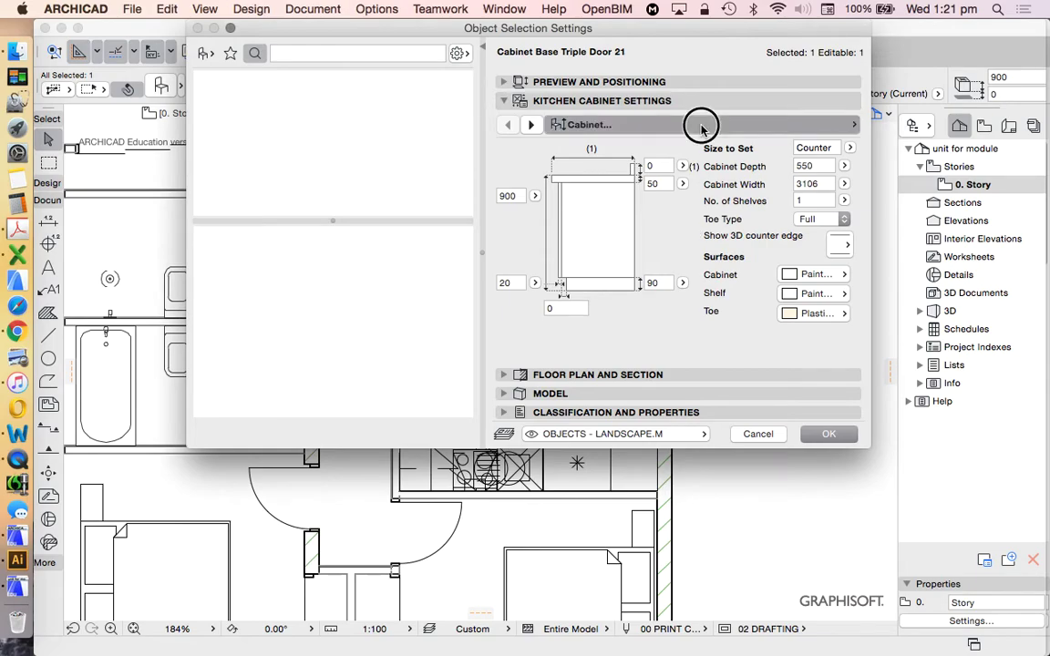
{"action": "left_click", "coordinate": [919, 143]}
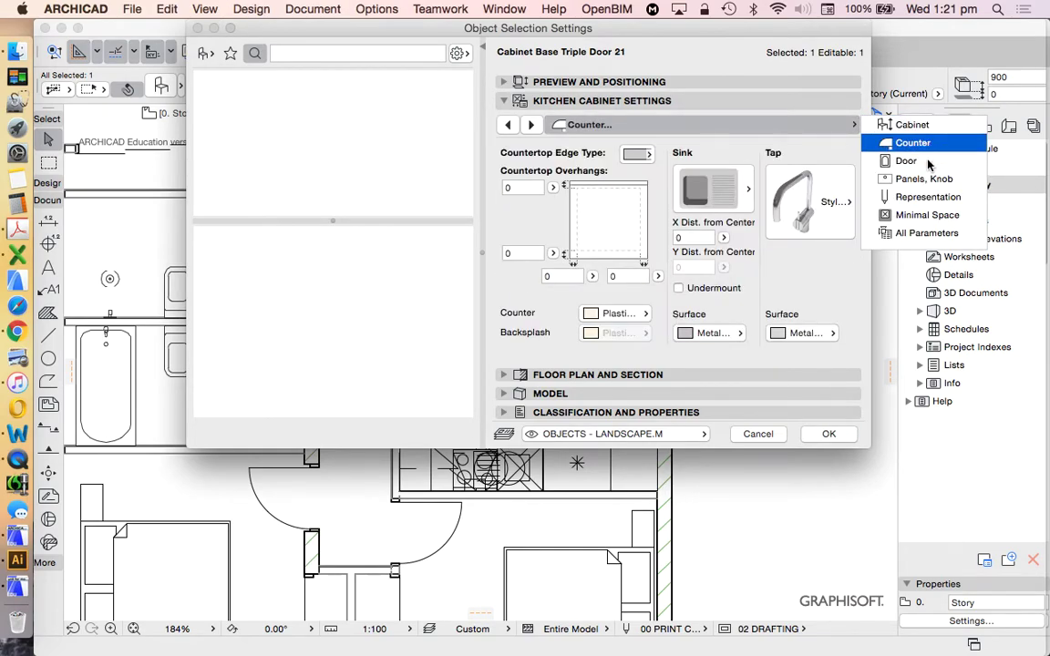
{"action": "left_click", "coordinate": [923, 164]}
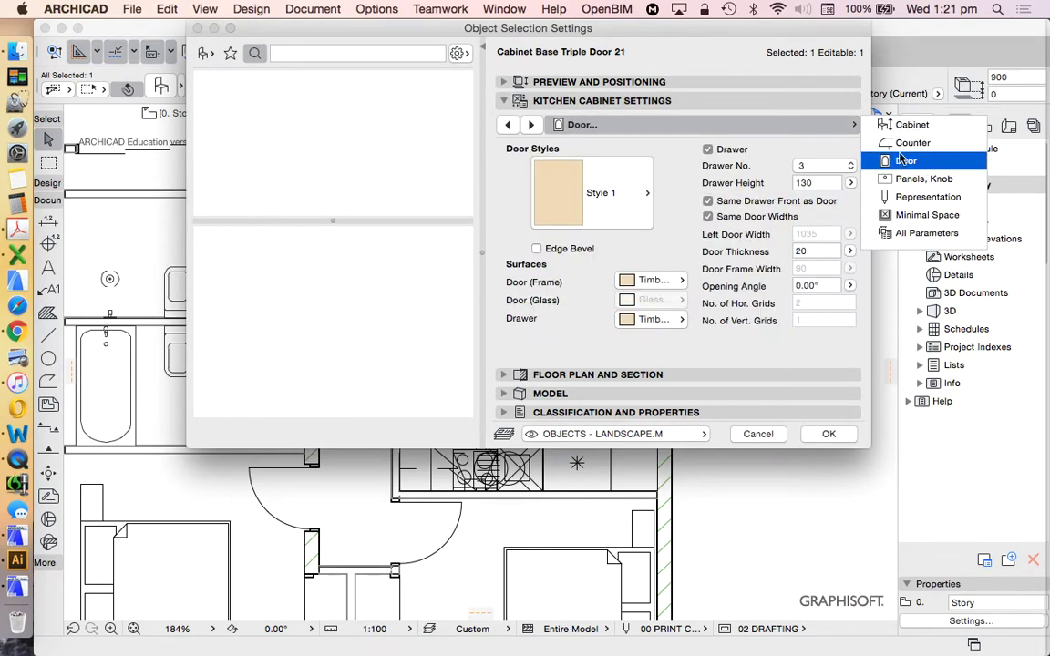
{"action": "key", "text": "Up"}
{"action": "left_click", "coordinate": [640, 155]}
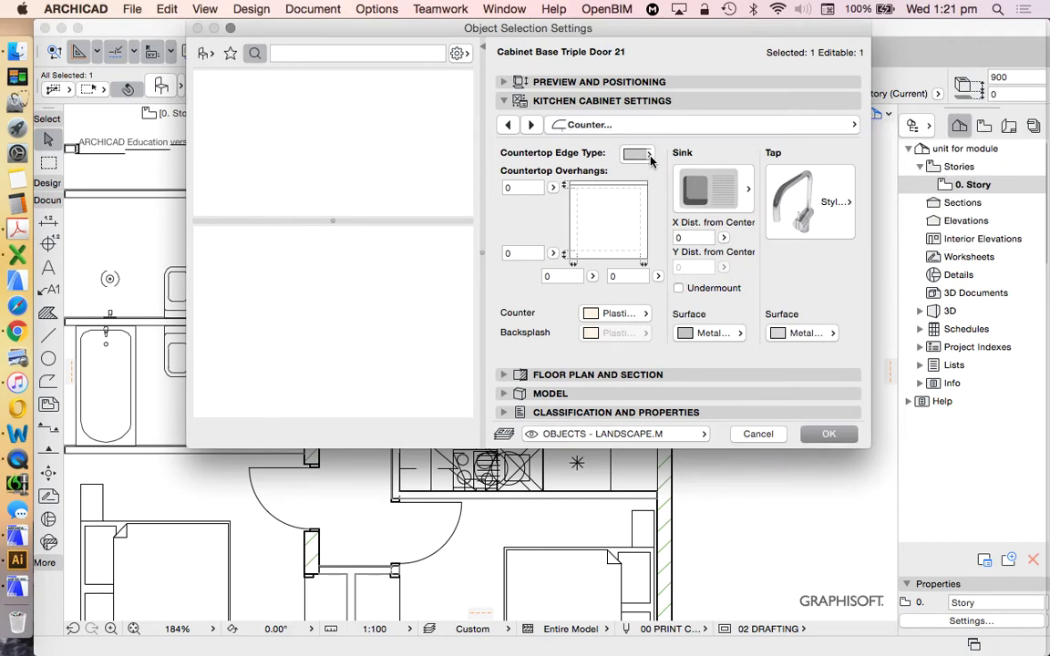
{"action": "left_click", "coordinate": [635, 155]}
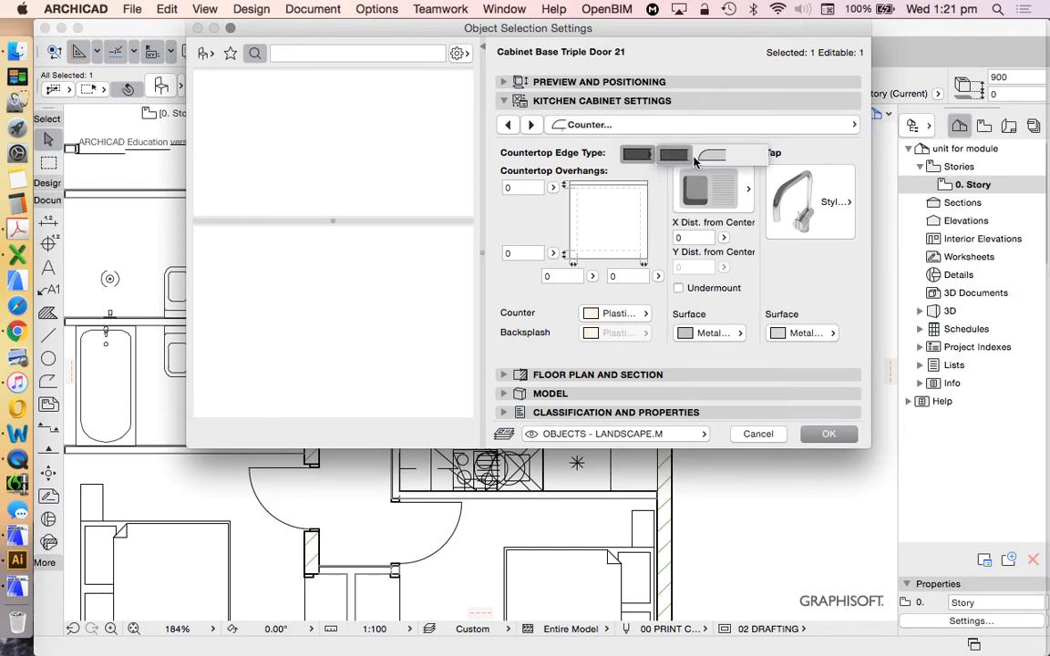
{"action": "left_click", "coordinate": [698, 159]}
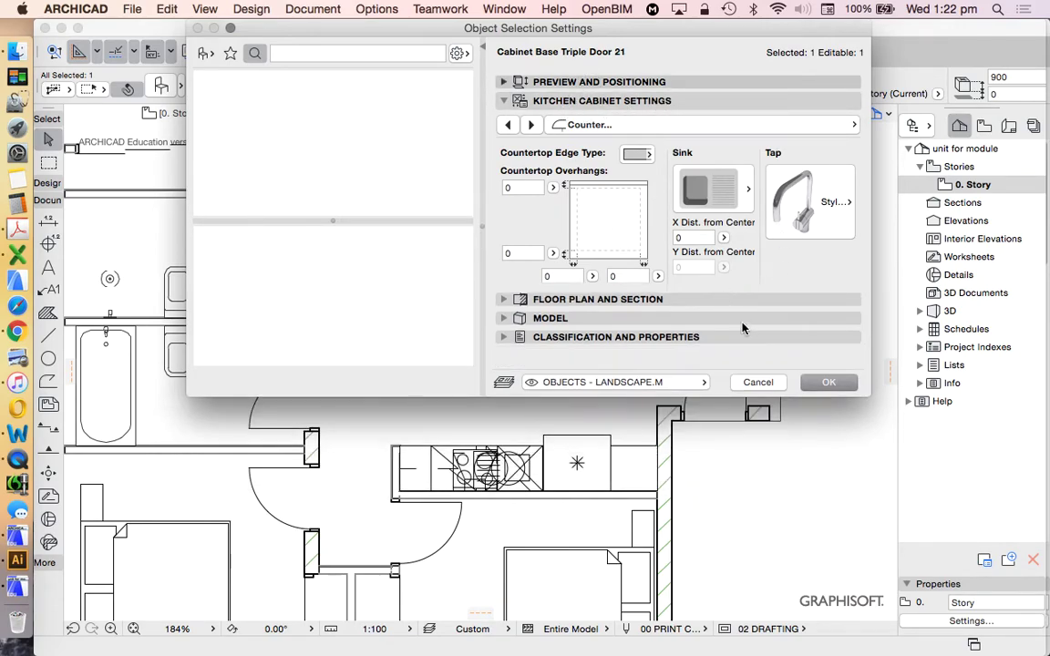
{"action": "left_click", "coordinate": [599, 81]}
{"action": "double_click", "coordinate": [597, 253]}
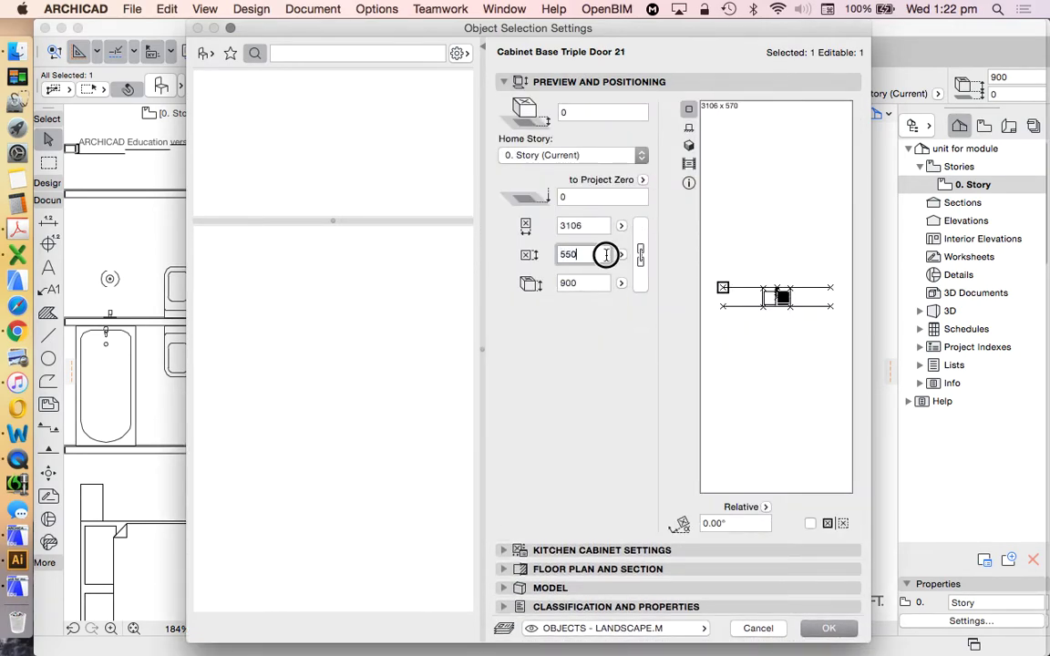
- Set the cabinet depth to 700 and deselect the cabinet
{"action": "type", "text": "700"}
{"action": "key", "text": "Return"}
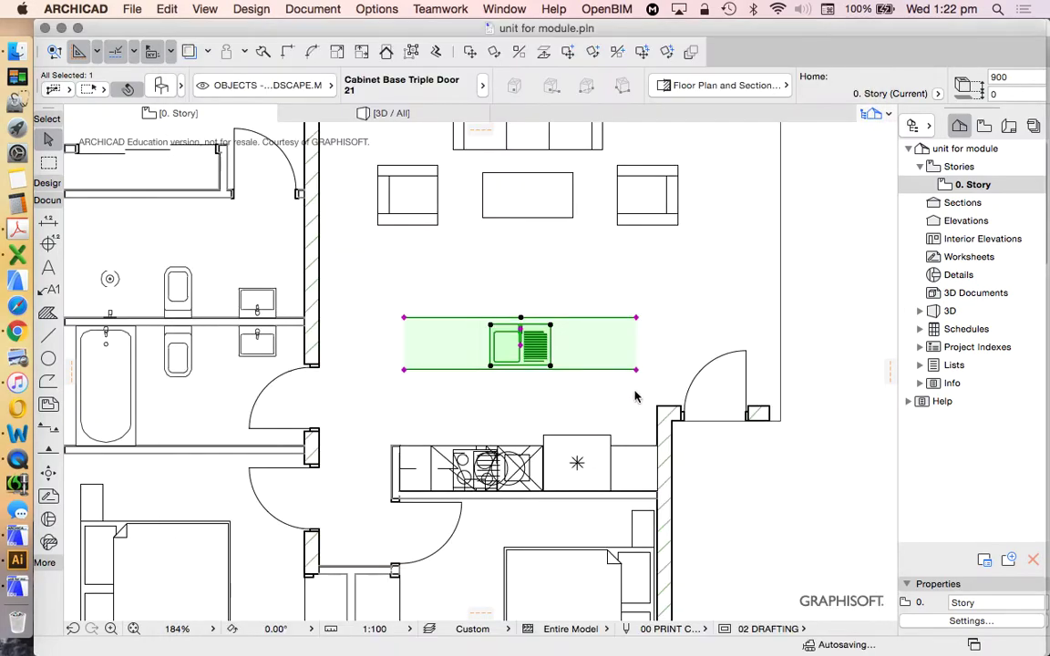
{"action": "scroll", "coordinate": [638, 423], "scroll_direction": "down", "scroll_amount": 5}
{"action": "left_click", "coordinate": [605, 311]}
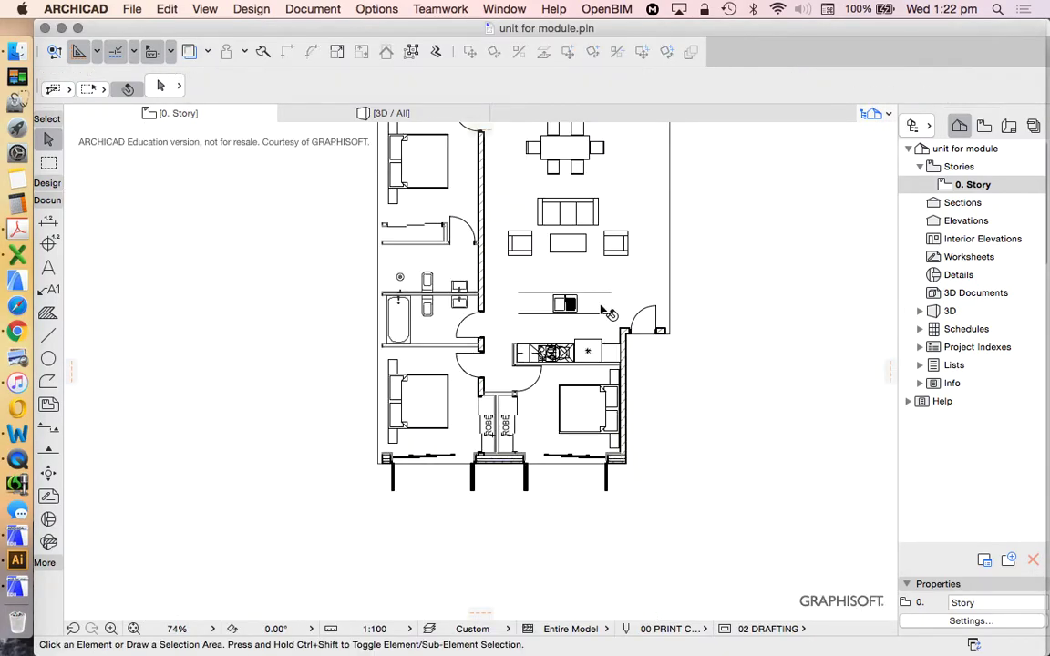
{"action": "scroll", "coordinate": [623, 304], "scroll_direction": "up", "scroll_amount": 3}
{"action": "scroll", "coordinate": [394, 308], "scroll_direction": "down", "scroll_amount": 5}
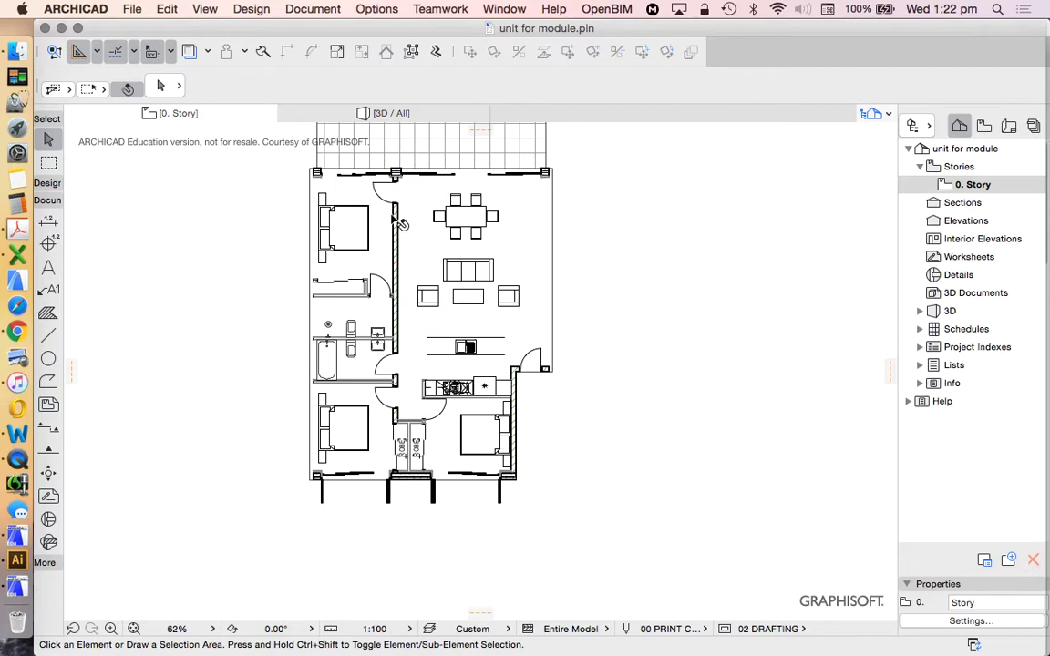
{"action": "scroll", "coordinate": [321, 251], "scroll_direction": "up", "scroll_amount": 3}
- Uncheck Seating on the Left in Sofa Layout 21's settings to drop its left armchair
{"action": "left_click", "coordinate": [601, 278]}
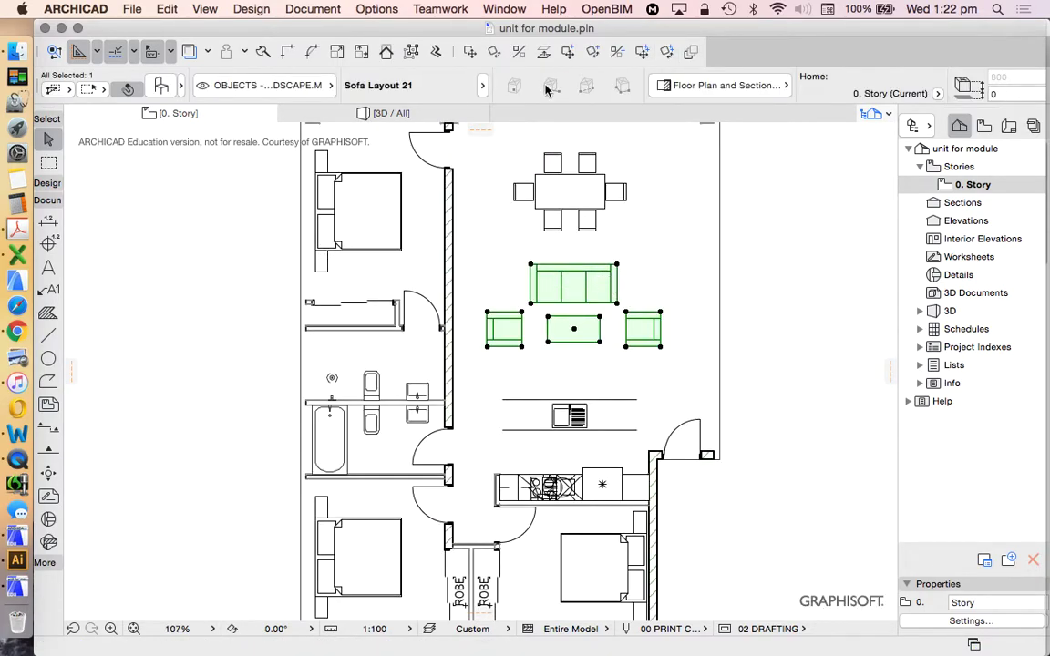
{"action": "left_click", "coordinate": [166, 87]}
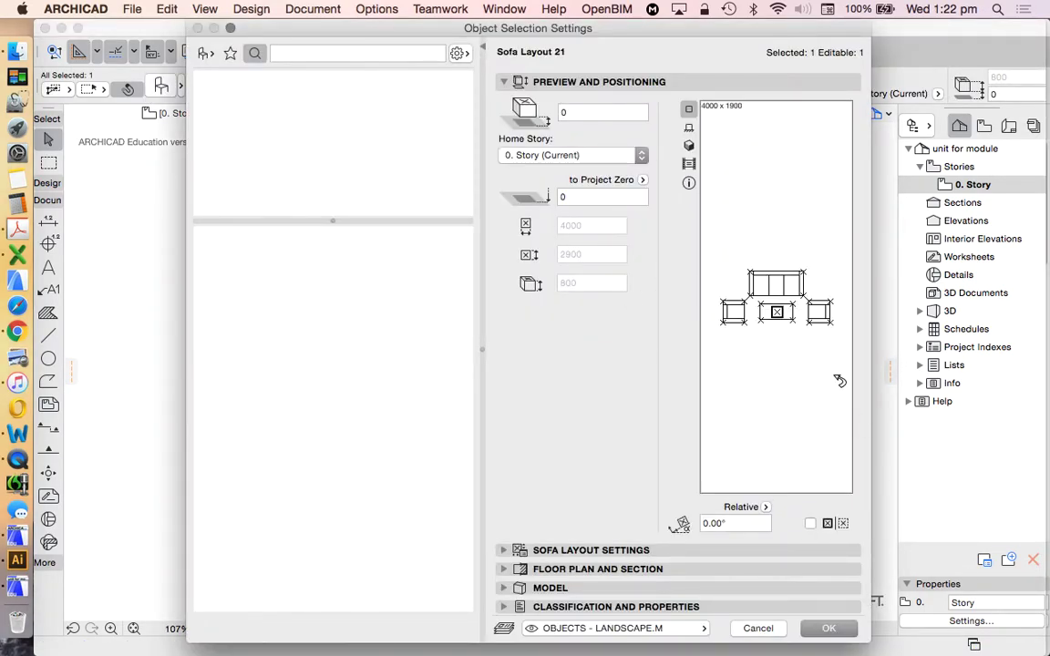
{"action": "left_click", "coordinate": [591, 549]}
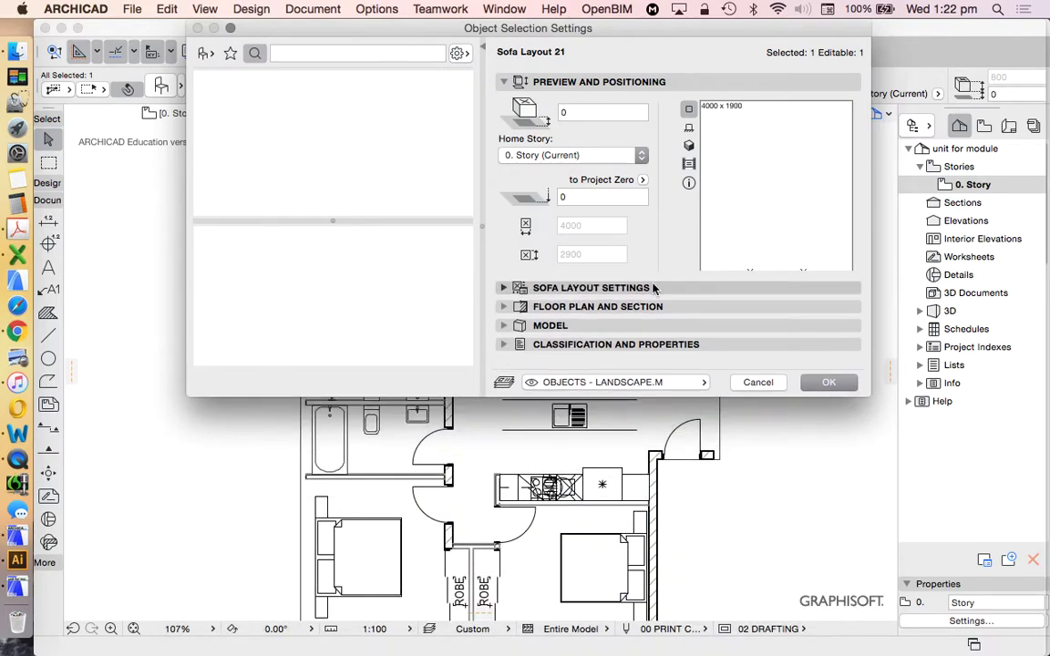
{"action": "left_click", "coordinate": [546, 248]}
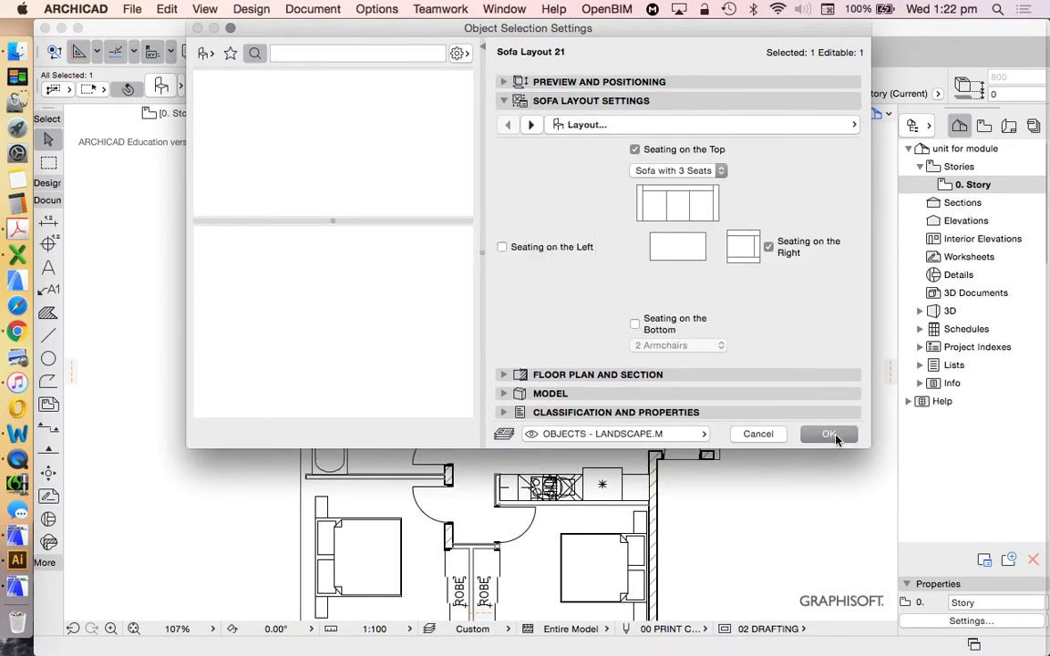
{"action": "left_click", "coordinate": [836, 441]}
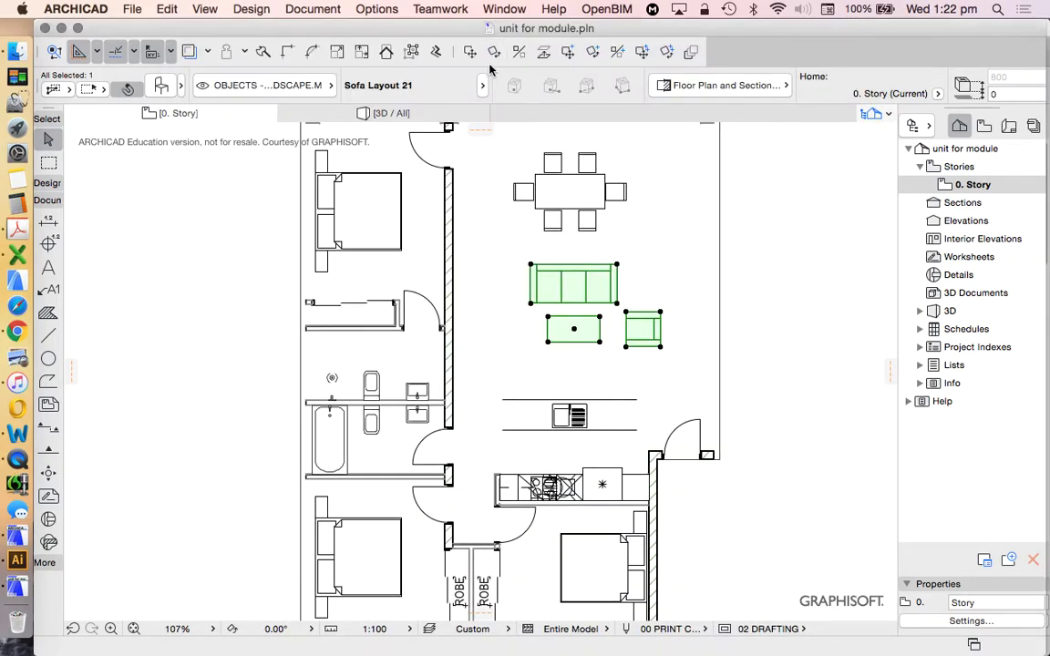
- Rotate the sofa group 90° so it stands upright
{"action": "key", "text": "super+e"}
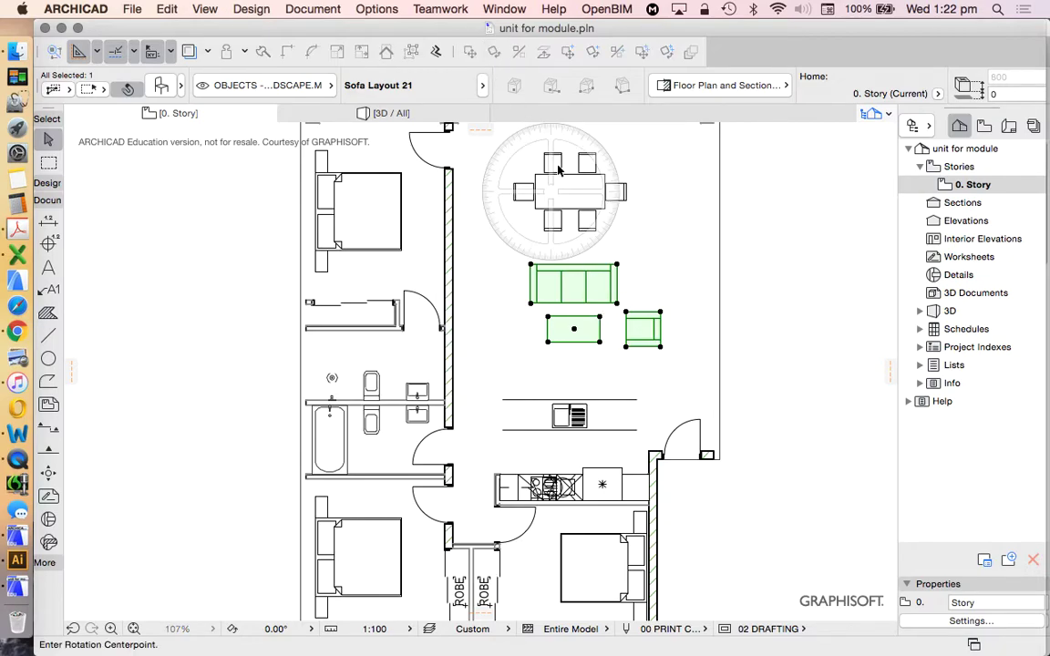
{"action": "left_click", "coordinate": [586, 293]}
{"action": "left_click", "coordinate": [679, 295]}
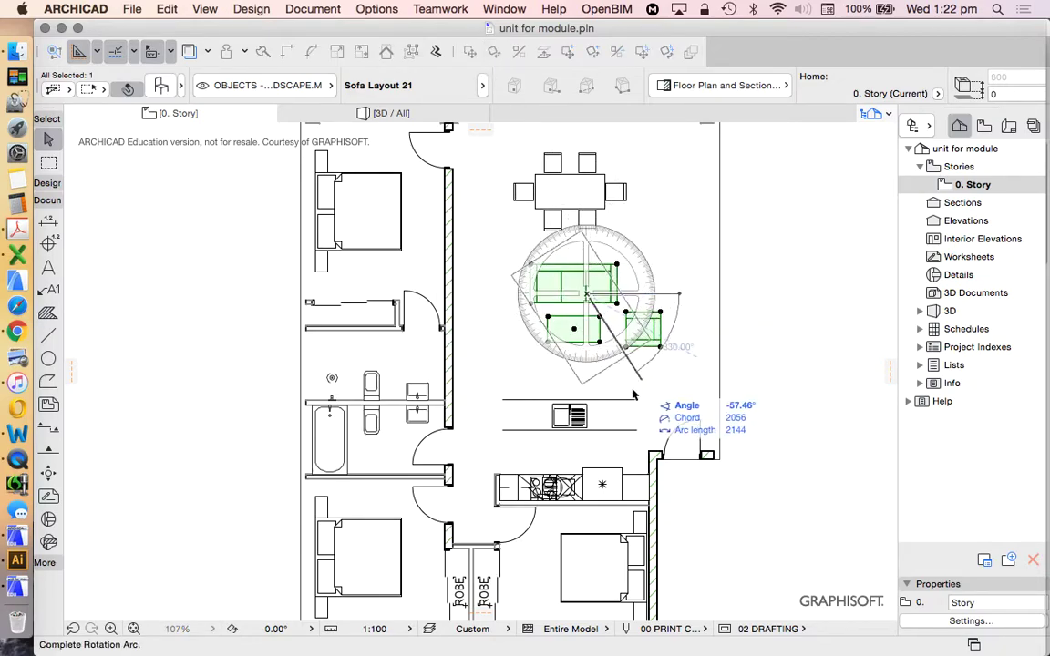
{"action": "left_click", "coordinate": [588, 421]}
{"action": "scroll", "coordinate": [583, 401], "scroll_direction": "down", "scroll_amount": 3}
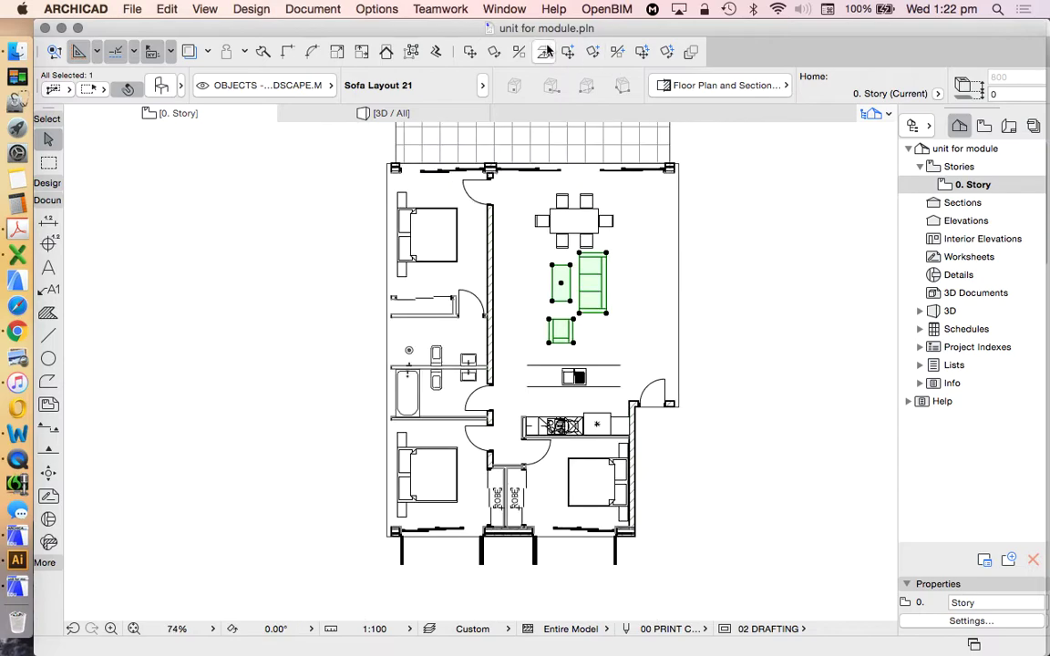
- Move the sofa group further to the right
{"action": "left_click", "coordinate": [476, 53]}
{"action": "left_click", "coordinate": [588, 312]}
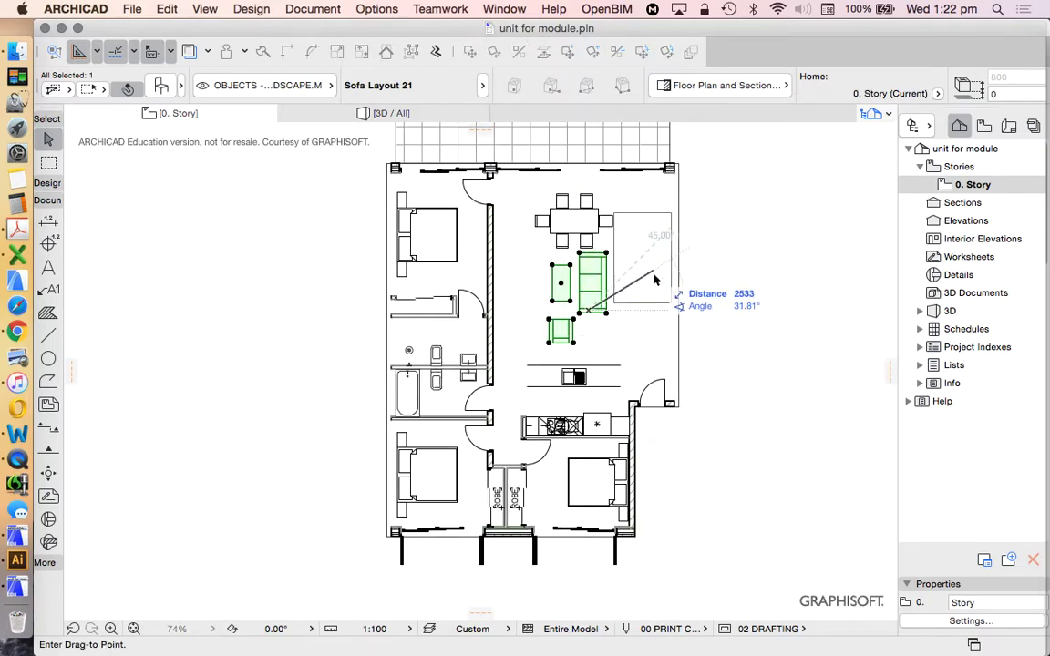
{"action": "left_click", "coordinate": [654, 279]}
{"action": "left_click", "coordinate": [604, 242]}
- Move the dining table down to sit above the kitchen island
{"action": "left_click", "coordinate": [570, 233]}
{"action": "left_click_drag", "start_coordinate": [571, 234], "coordinate": [545, 281]}
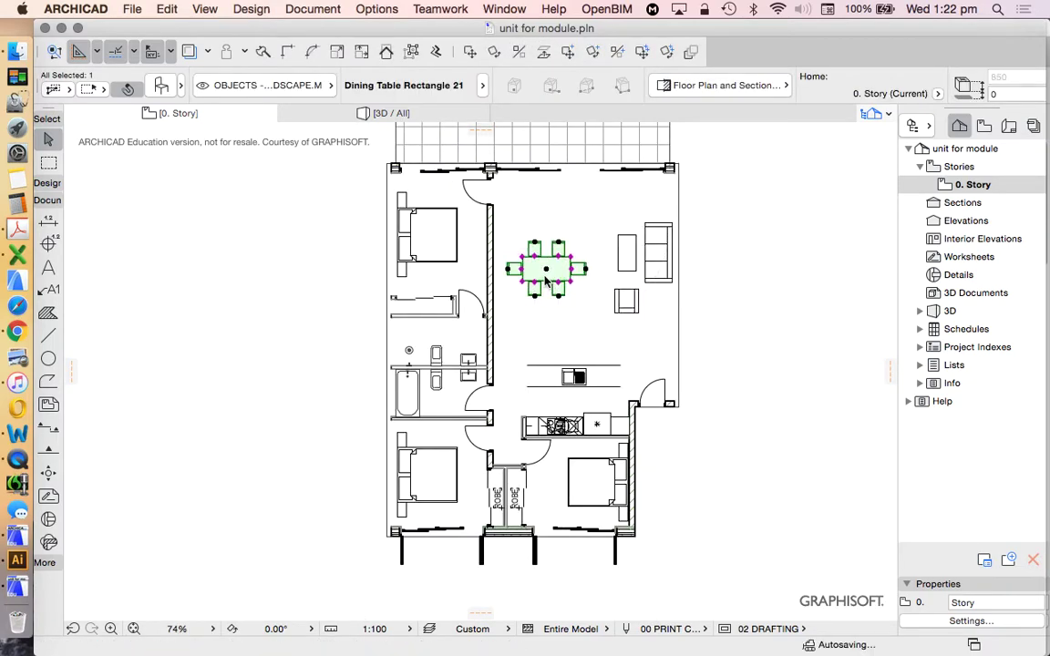
{"action": "left_click", "coordinate": [436, 51]}
{"action": "left_click", "coordinate": [551, 275]}
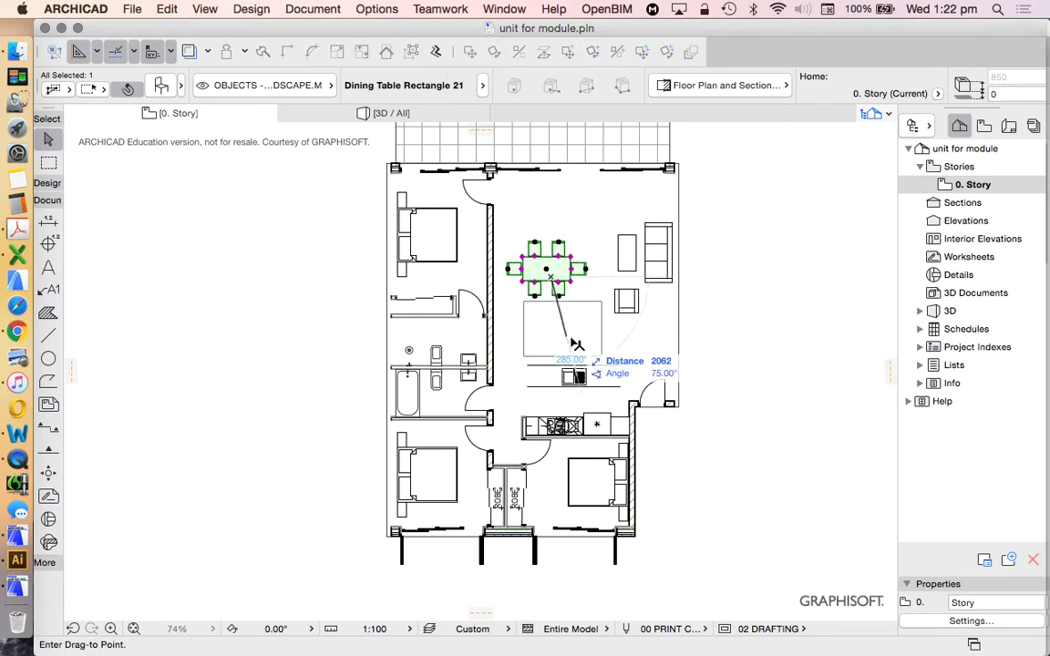
{"action": "left_click", "coordinate": [581, 330]}
- Move the sofa group up into the top-right corner near the balcony
{"action": "left_click", "coordinate": [644, 234]}
{"action": "left_click_drag", "start_coordinate": [643, 224], "coordinate": [650, 207]}
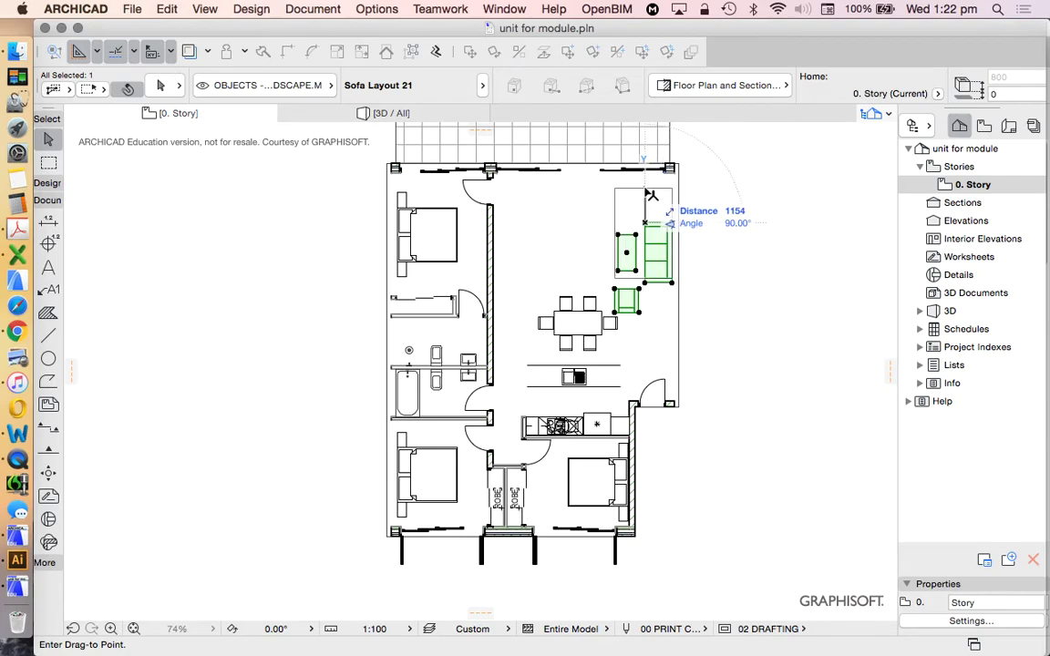
{"action": "left_click", "coordinate": [651, 195]}
{"action": "left_click", "coordinate": [740, 300]}
{"action": "scroll", "coordinate": [740, 300], "scroll_direction": "down", "scroll_amount": 2}
{"action": "scroll", "coordinate": [734, 261], "scroll_direction": "up", "scroll_amount": 2}
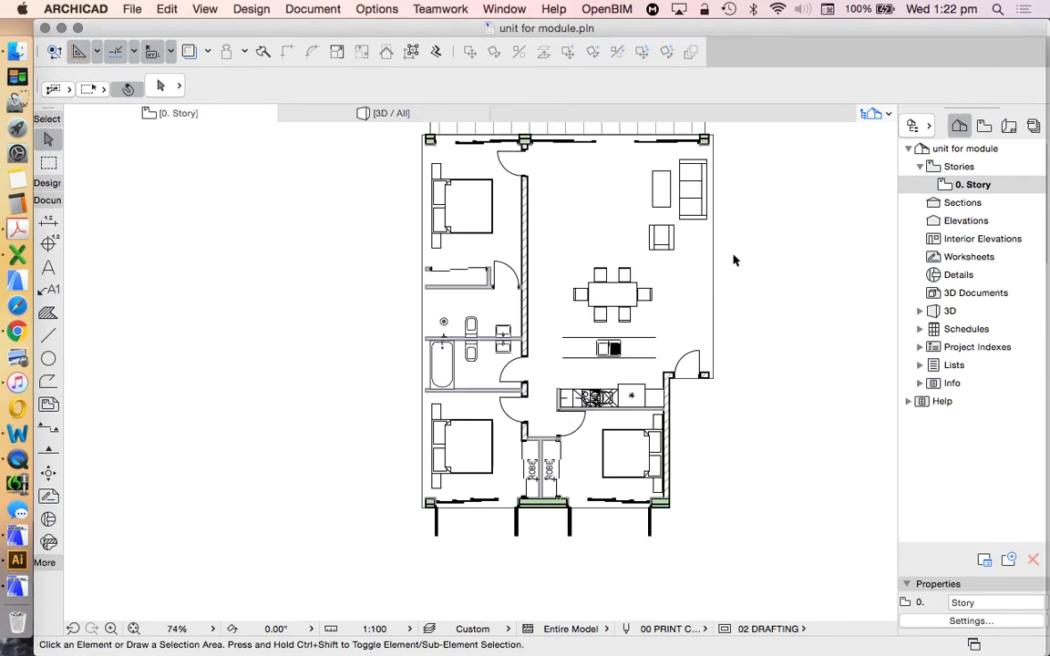
{"action": "scroll", "coordinate": [735, 260], "scroll_direction": "up", "scroll_amount": 1}
- Save the plan as Module File 'module unit.mod', replacing the existing file
{"action": "scroll", "coordinate": [620, 310], "scroll_direction": "down", "scroll_amount": 3}
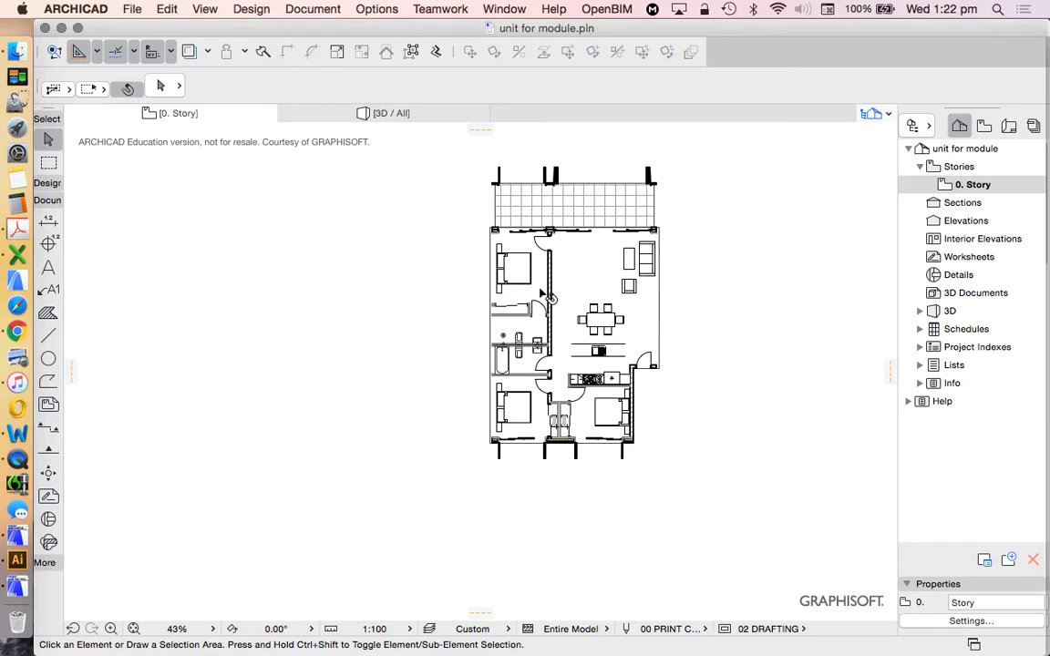
{"action": "left_click", "coordinate": [131, 11]}
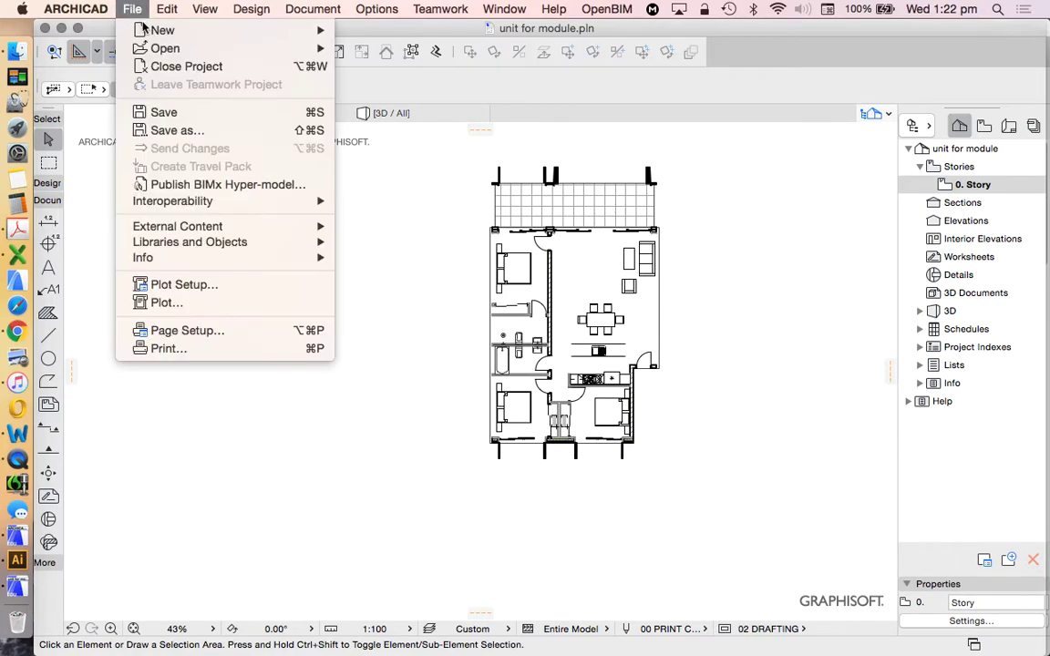
{"action": "left_click", "coordinate": [171, 116]}
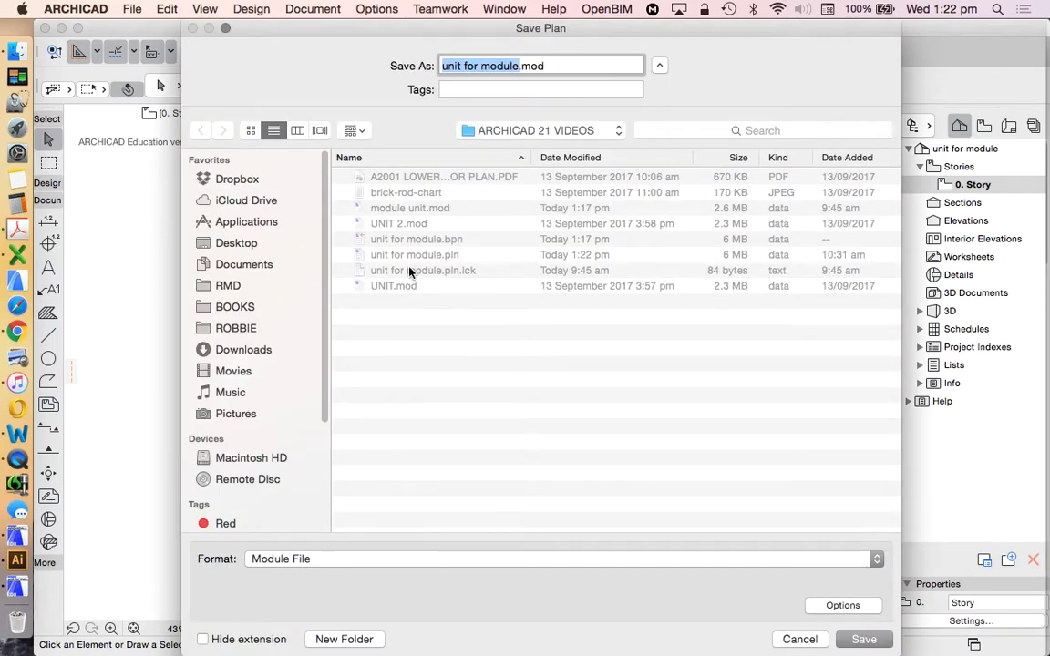
{"action": "left_click", "coordinate": [410, 208]}
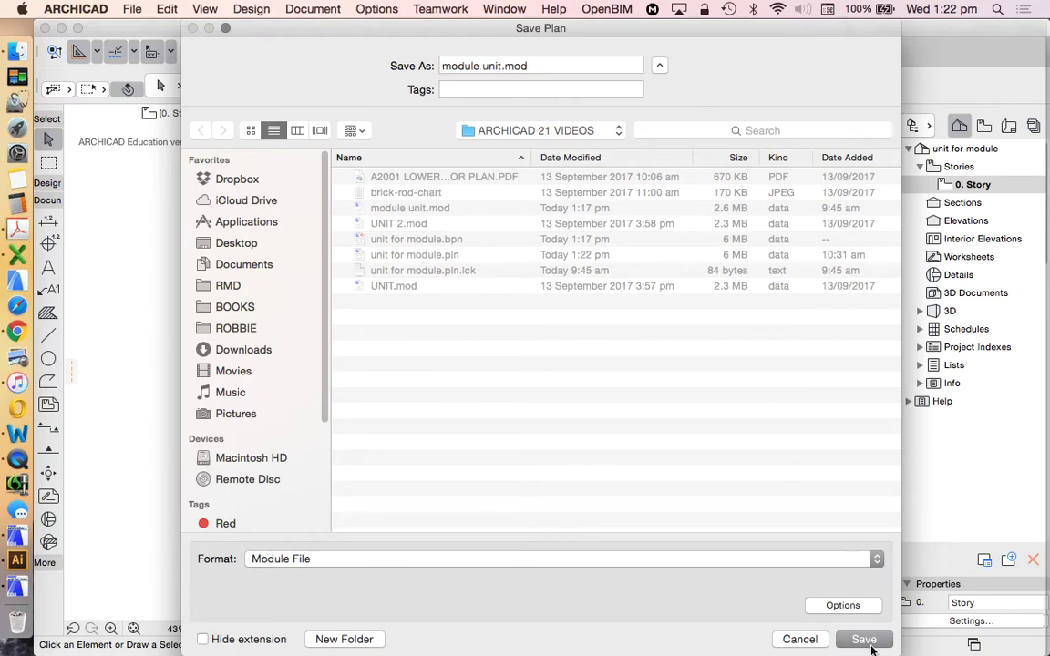
{"action": "left_click", "coordinate": [863, 639]}
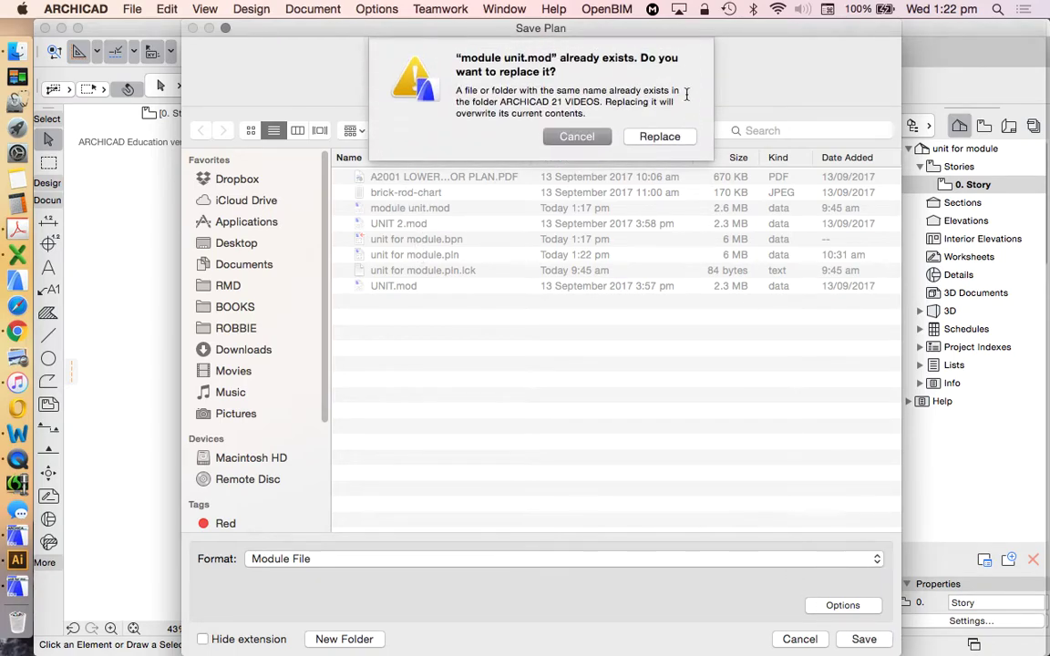
{"action": "left_click", "coordinate": [658, 134]}
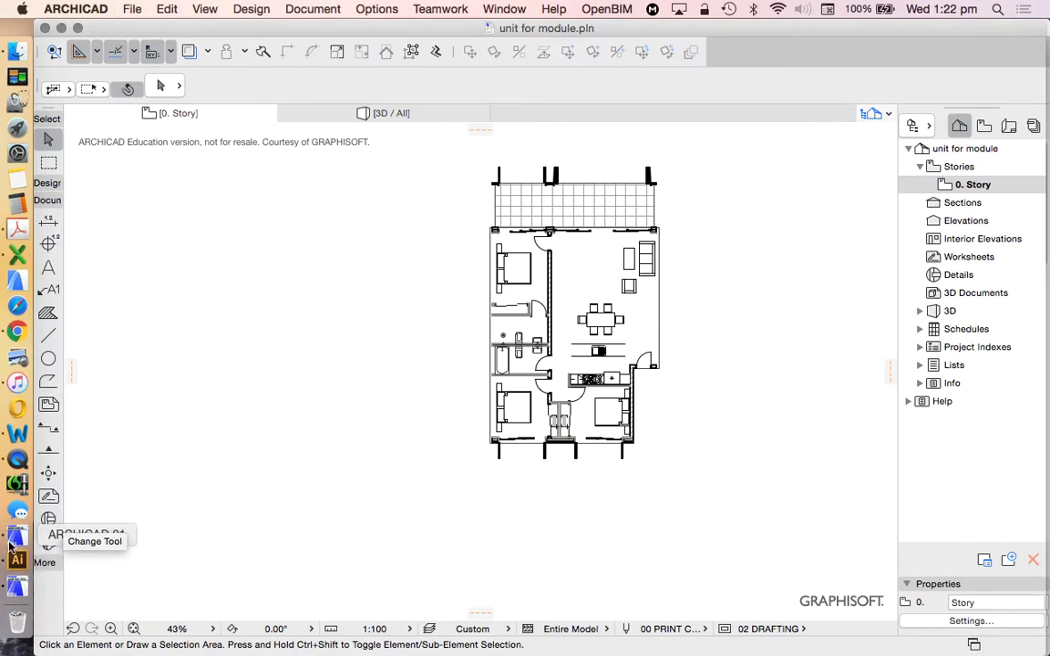
- In TEMPLATE.pln's first floor, update module unit.mod through the Hotlink Module Manager
{"action": "left_click", "coordinate": [15, 589]}
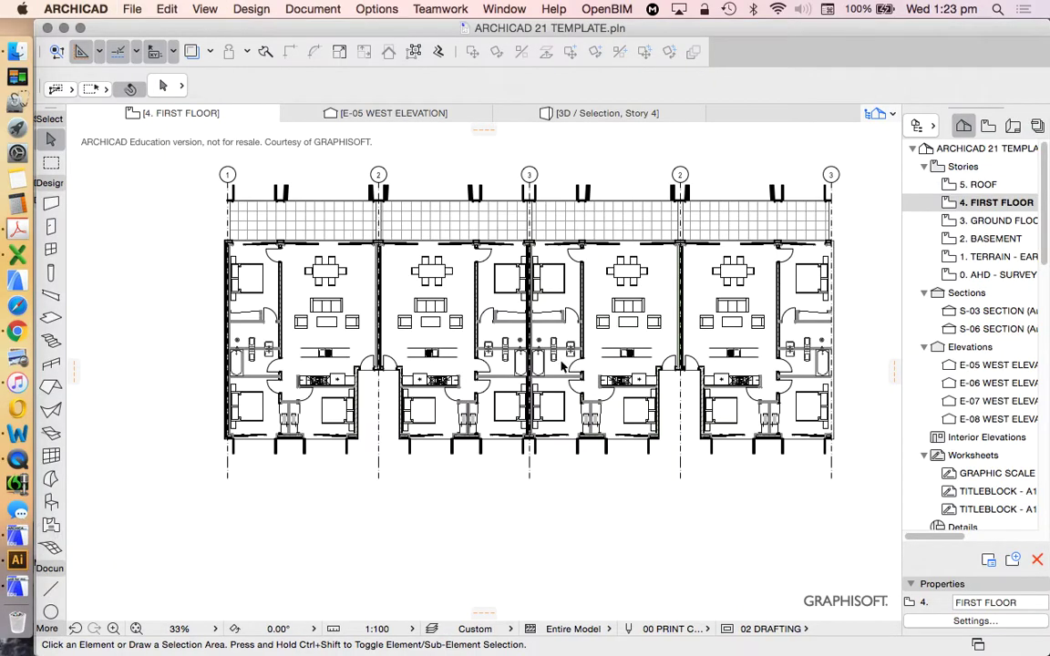
{"action": "left_click", "coordinate": [136, 11]}
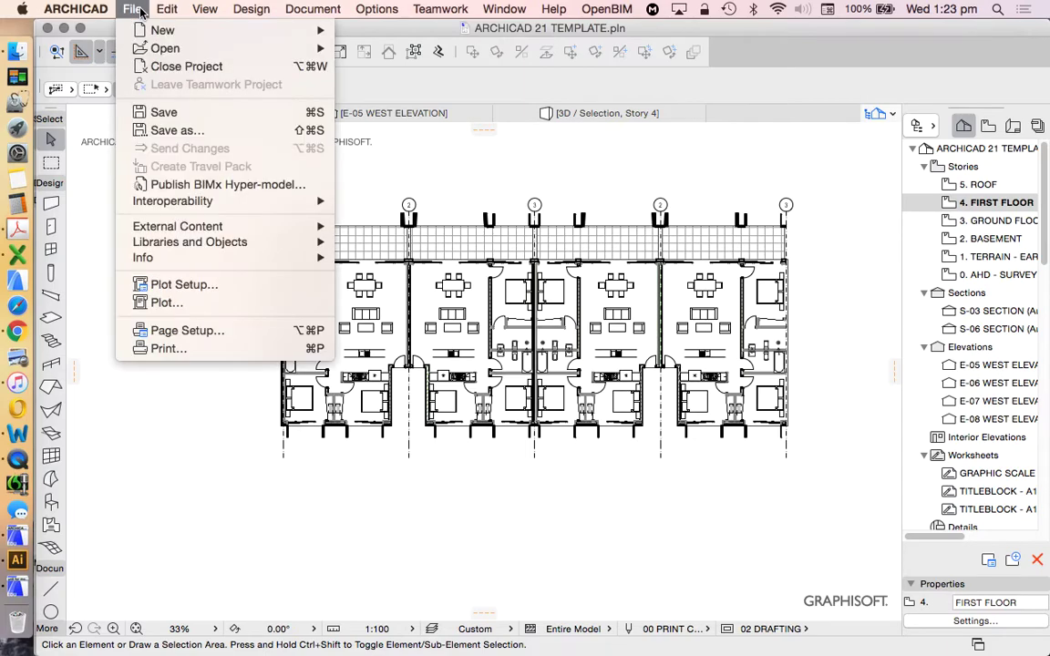
{"action": "mouse_move", "coordinate": [220, 245]}
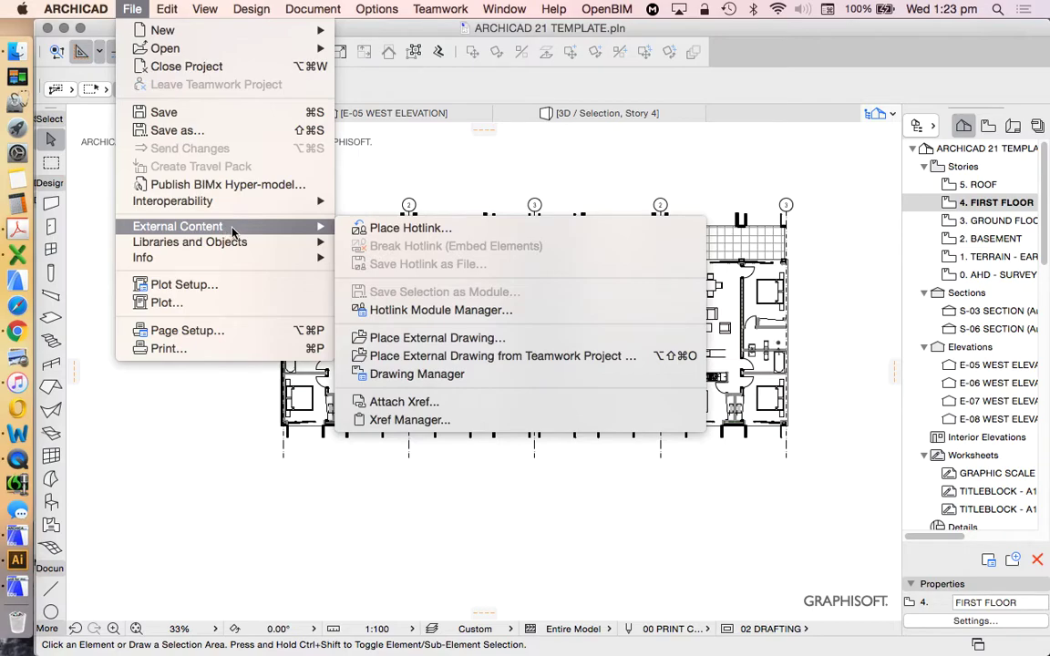
{"action": "left_click", "coordinate": [435, 311]}
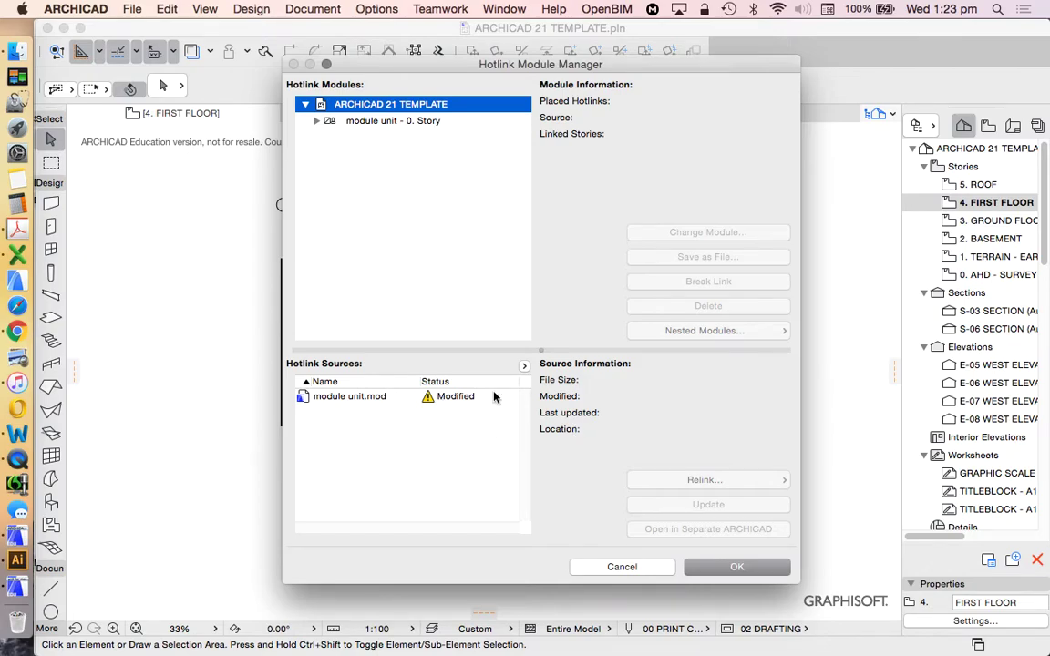
{"action": "left_click", "coordinate": [461, 401]}
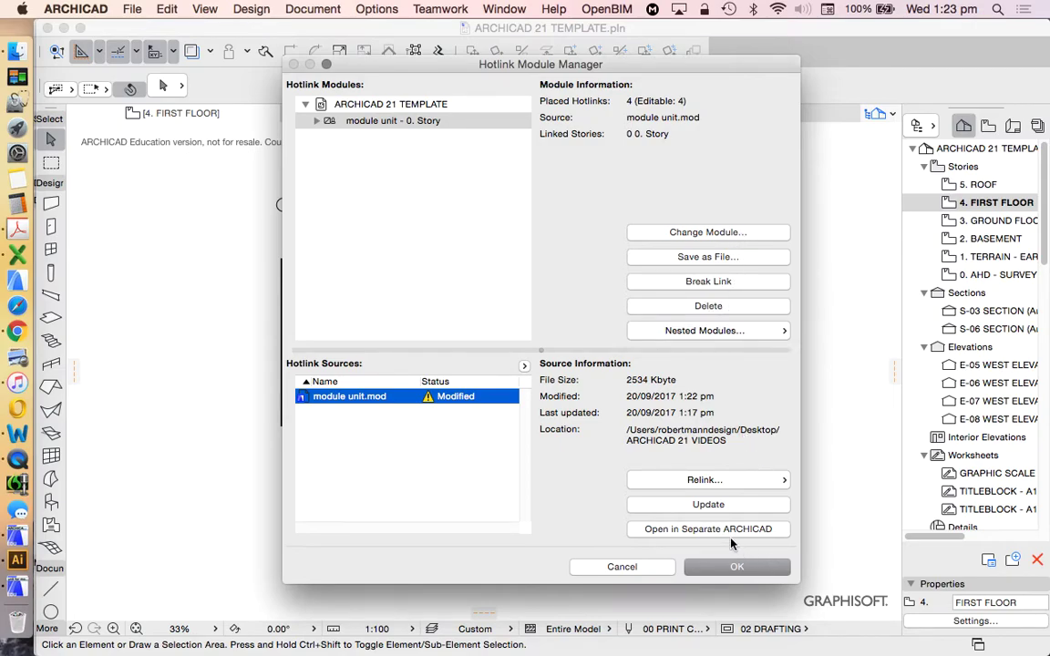
{"action": "left_click", "coordinate": [721, 507]}
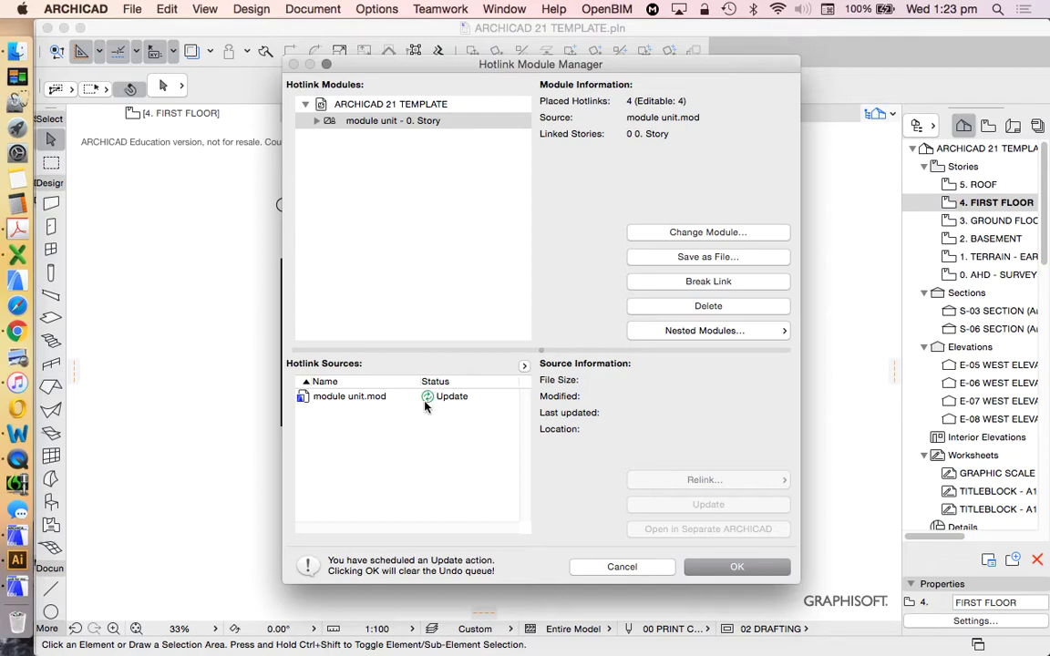
{"action": "left_click", "coordinate": [738, 567]}
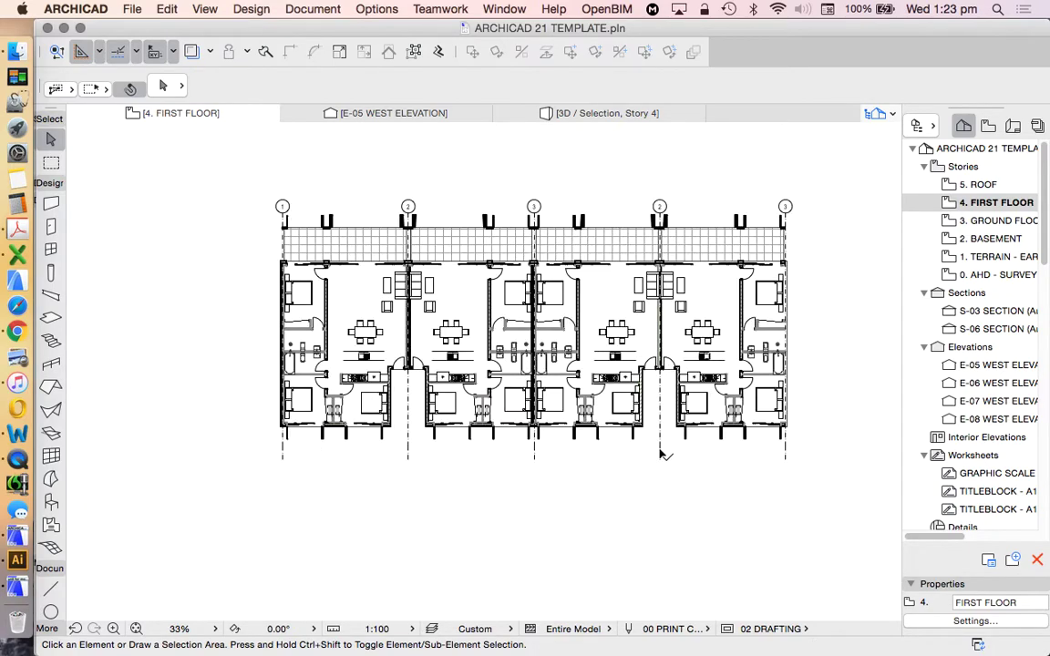
{"action": "scroll", "coordinate": [650, 390], "scroll_direction": "down", "scroll_amount": 4}
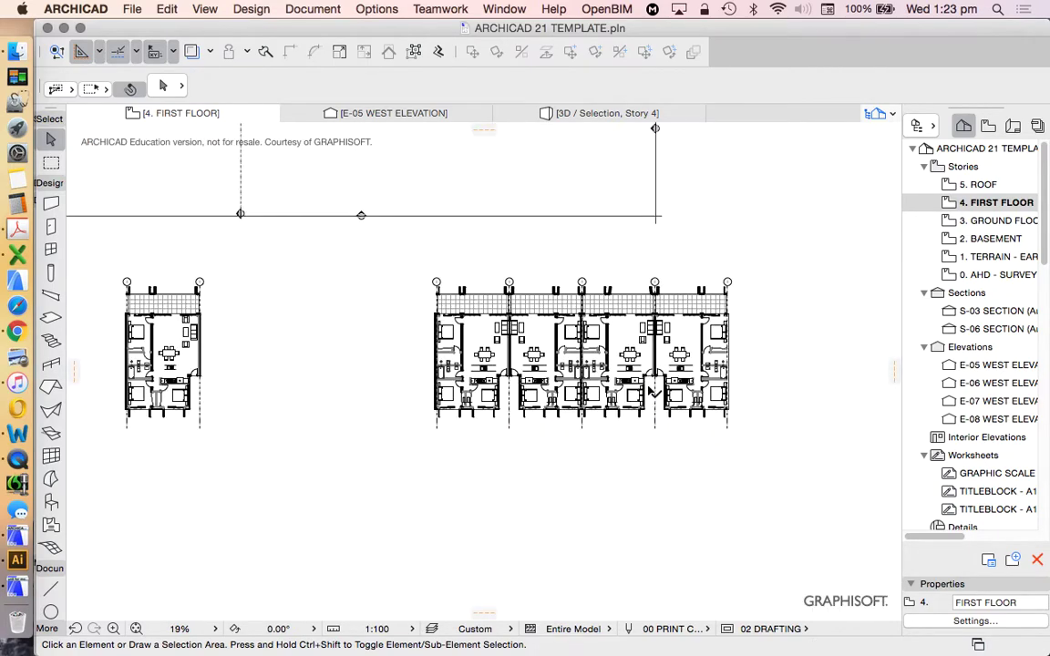
{"action": "scroll", "coordinate": [670, 372], "scroll_direction": "down", "scroll_amount": 6}
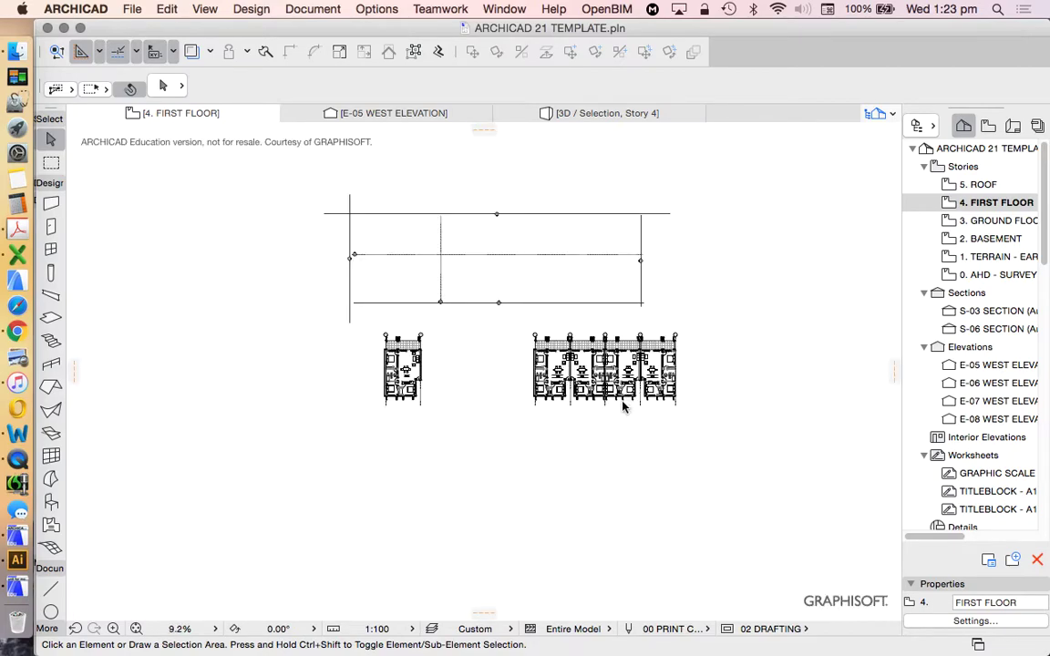
{"action": "scroll", "coordinate": [666, 342], "scroll_direction": "up", "scroll_amount": 1}
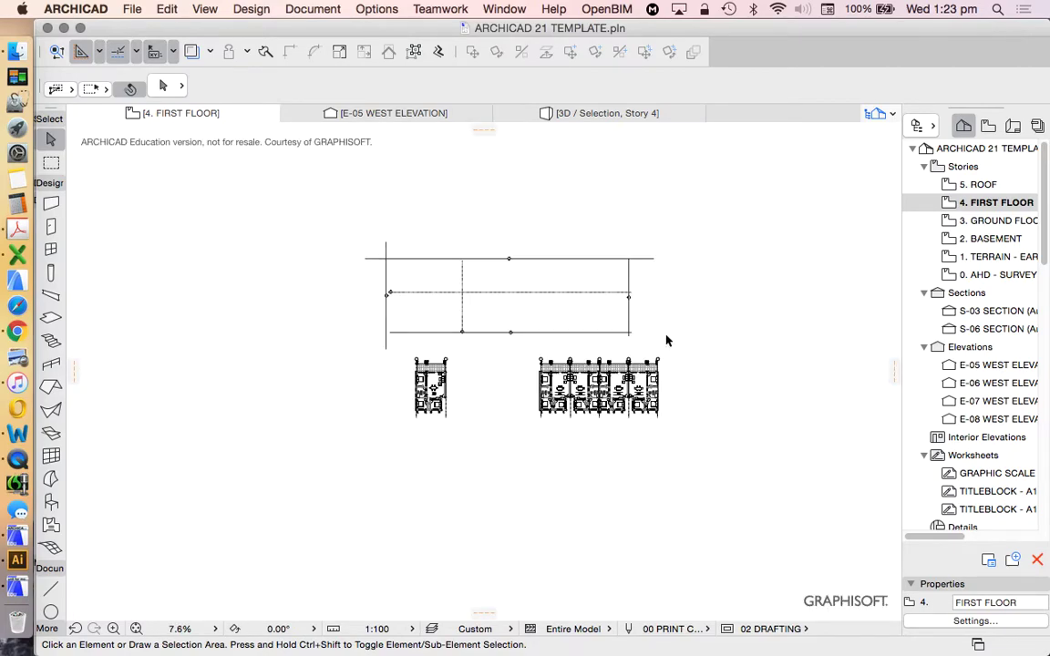
{"action": "scroll", "coordinate": [532, 397], "scroll_direction": "up", "scroll_amount": 2}
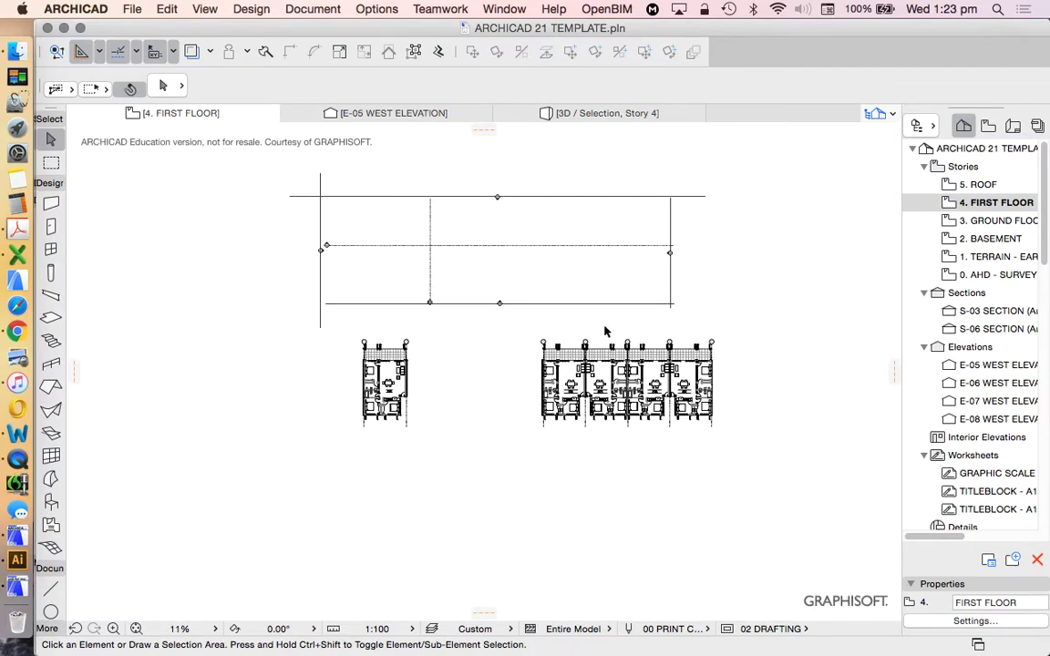
{"action": "scroll", "coordinate": [697, 396], "scroll_direction": "up", "scroll_amount": 2}
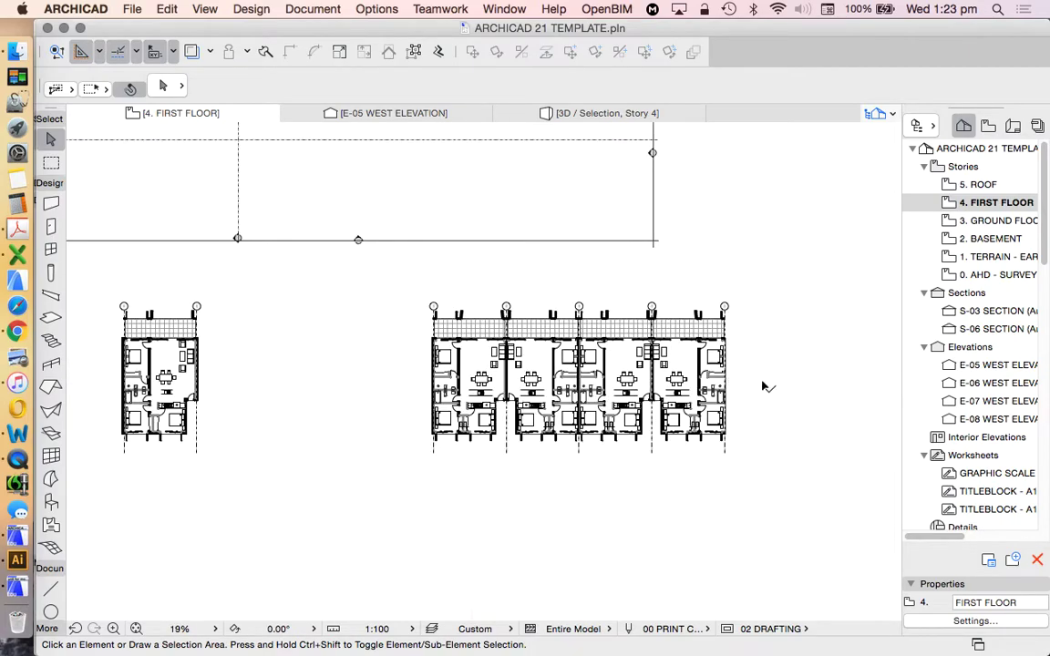
{"action": "scroll", "coordinate": [748, 346], "scroll_direction": "up", "scroll_amount": 2}
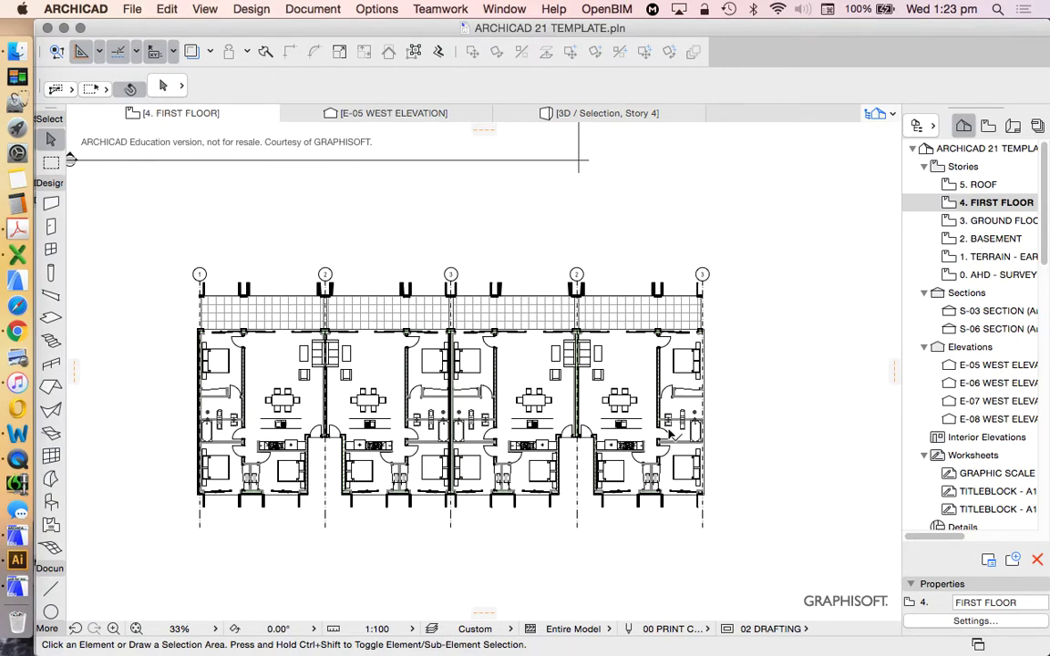
{"action": "scroll", "coordinate": [510, 306], "scroll_direction": "up", "scroll_amount": 2}
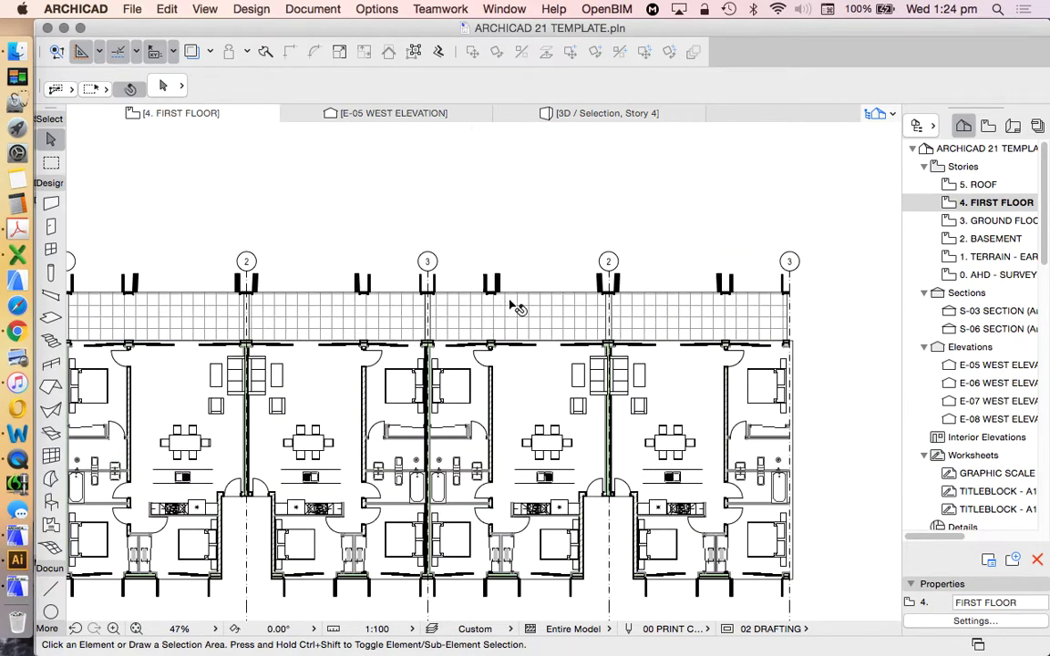
- Rename the fourth grid line to 4 and the rightmost grid line to 5
{"action": "left_click", "coordinate": [633, 259]}
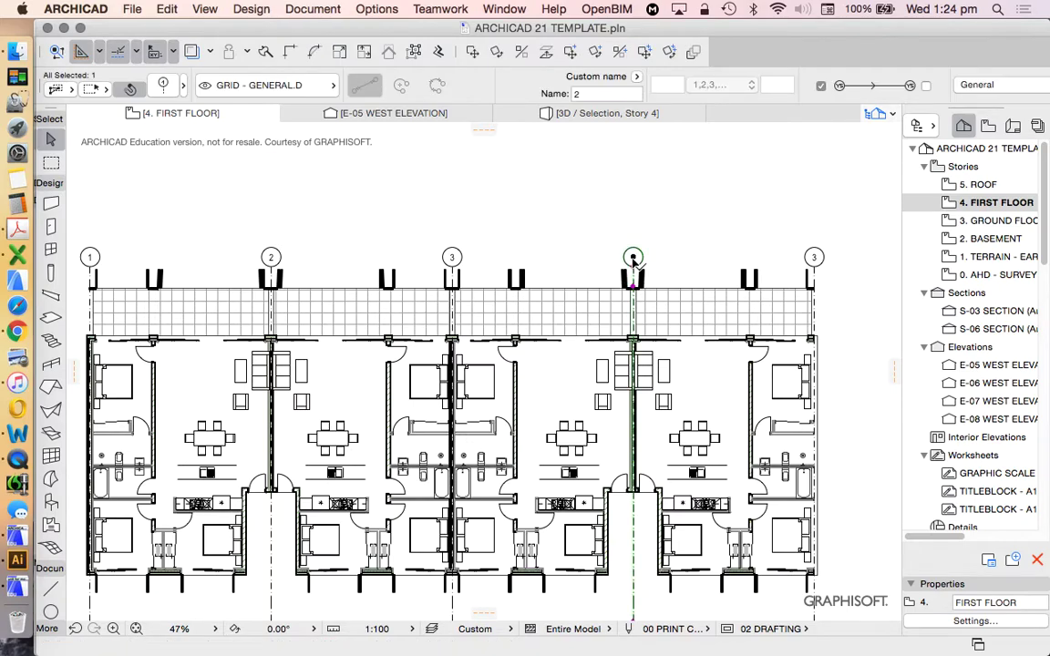
{"action": "left_click", "coordinate": [584, 94]}
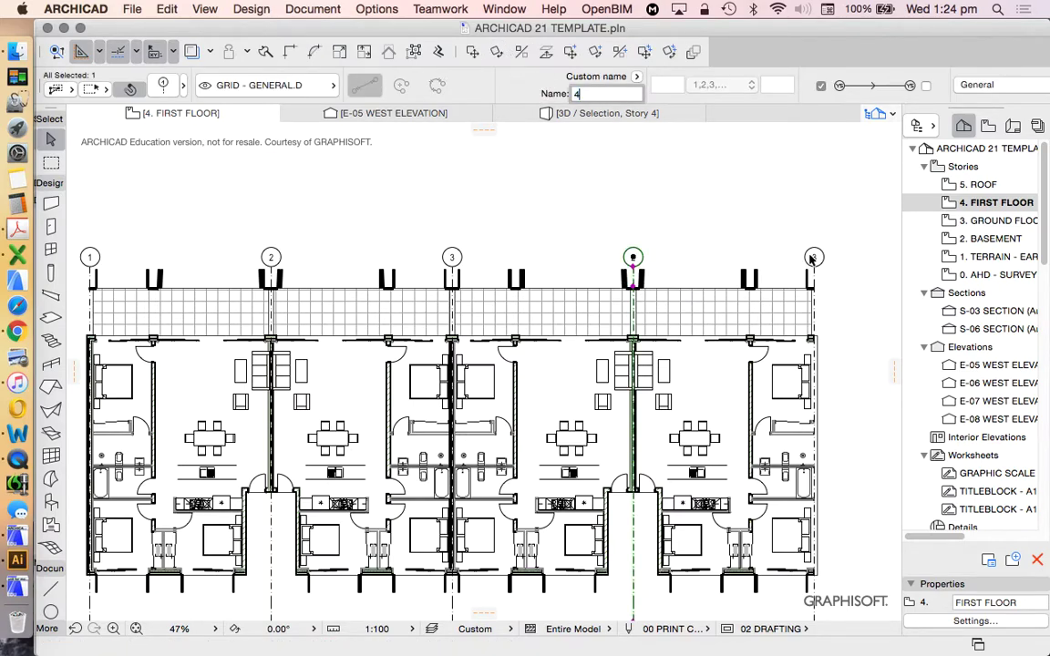
{"action": "type", "text": "4"}
{"action": "left_click", "coordinate": [734, 235]}
{"action": "left_click", "coordinate": [813, 258]}
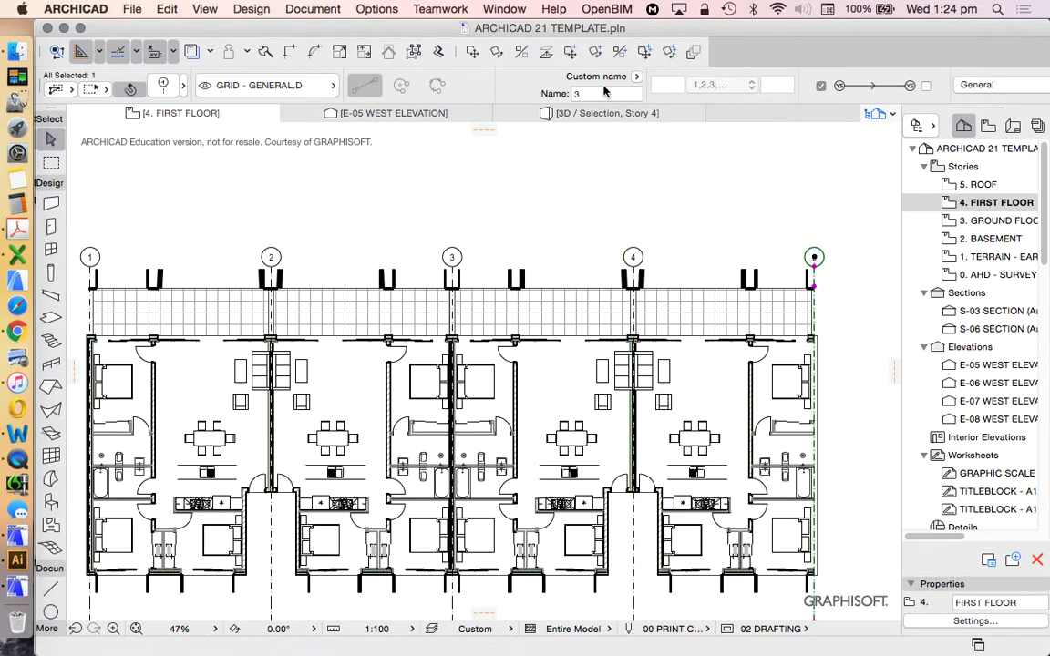
{"action": "left_click", "coordinate": [588, 94]}
{"action": "type", "text": "5"}
{"action": "left_click", "coordinate": [813, 237]}
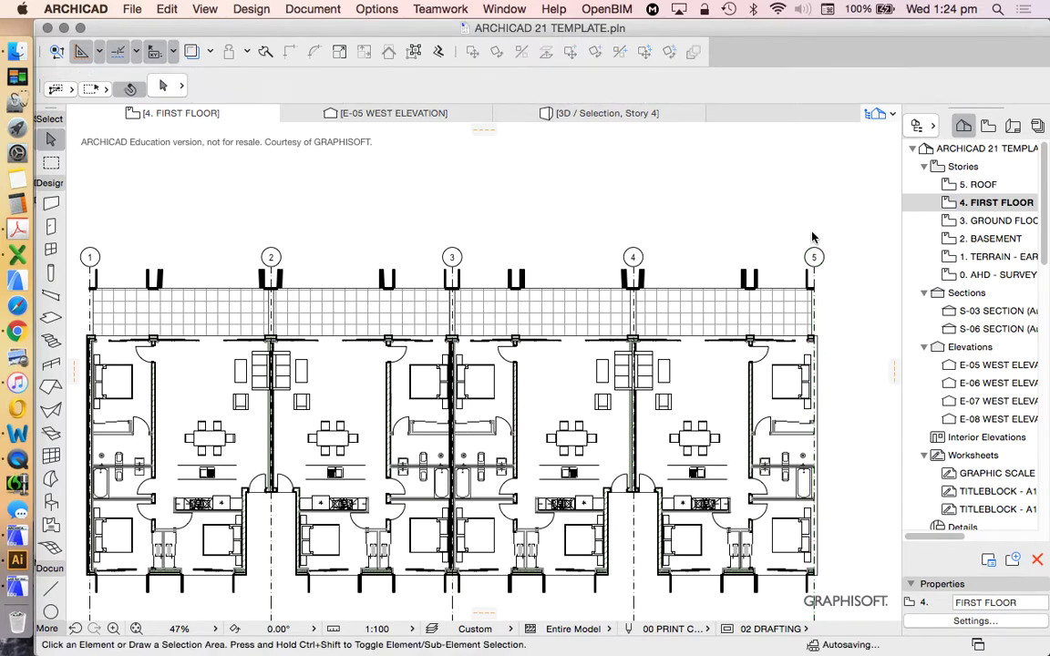
{"action": "scroll", "coordinate": [729, 220], "scroll_direction": "down", "scroll_amount": 5}
{"action": "scroll", "coordinate": [752, 286], "scroll_direction": "up", "scroll_amount": 5}
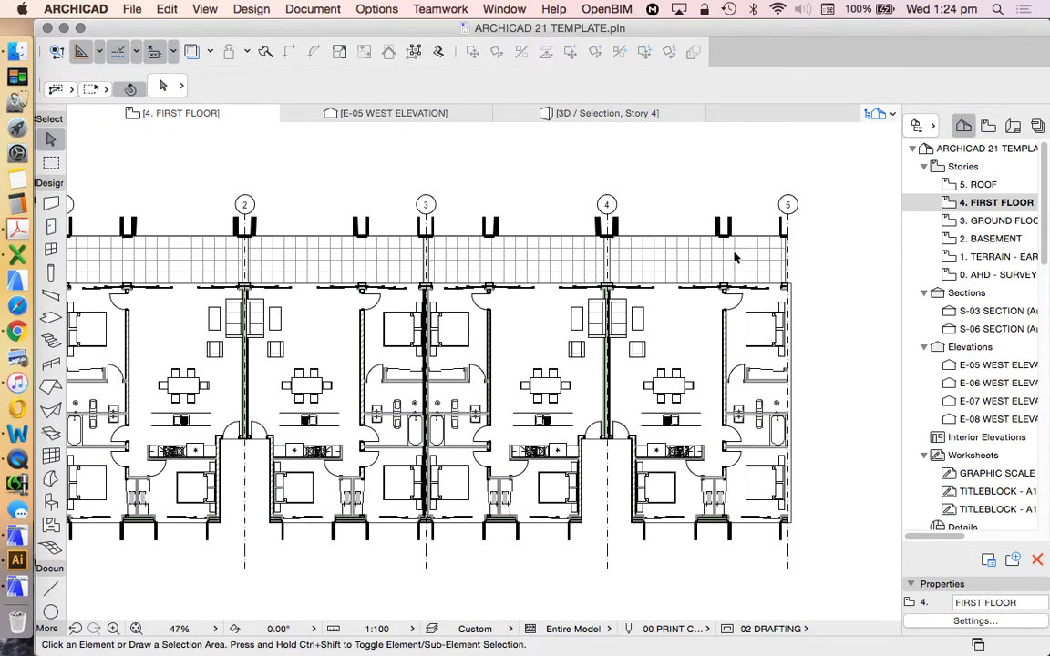
- Check grid line 5's name and select the party walls on grids 3 and 4
{"action": "left_click", "coordinate": [792, 209]}
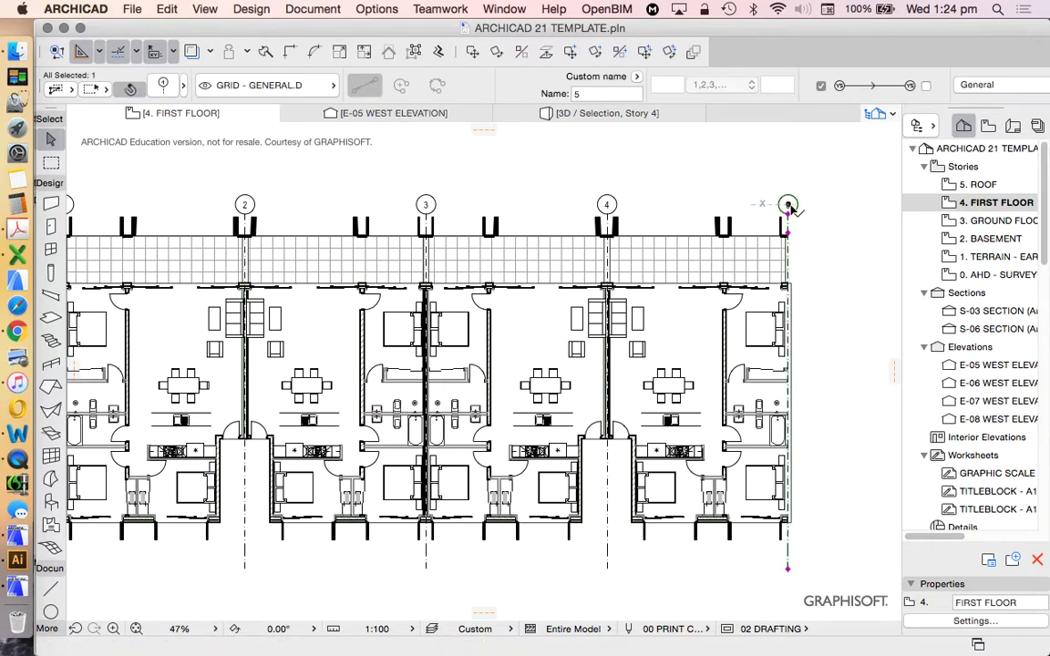
{"action": "left_click", "coordinate": [606, 364]}
{"action": "left_click", "coordinate": [425, 365], "text": "shift"}
- Drag a copy of the grid-3 party wall from its end point onto grid line 5
{"action": "scroll", "coordinate": [557, 273], "scroll_direction": "down", "scroll_amount": 2}
{"action": "scroll", "coordinate": [558, 262], "scroll_direction": "up", "scroll_amount": 1}
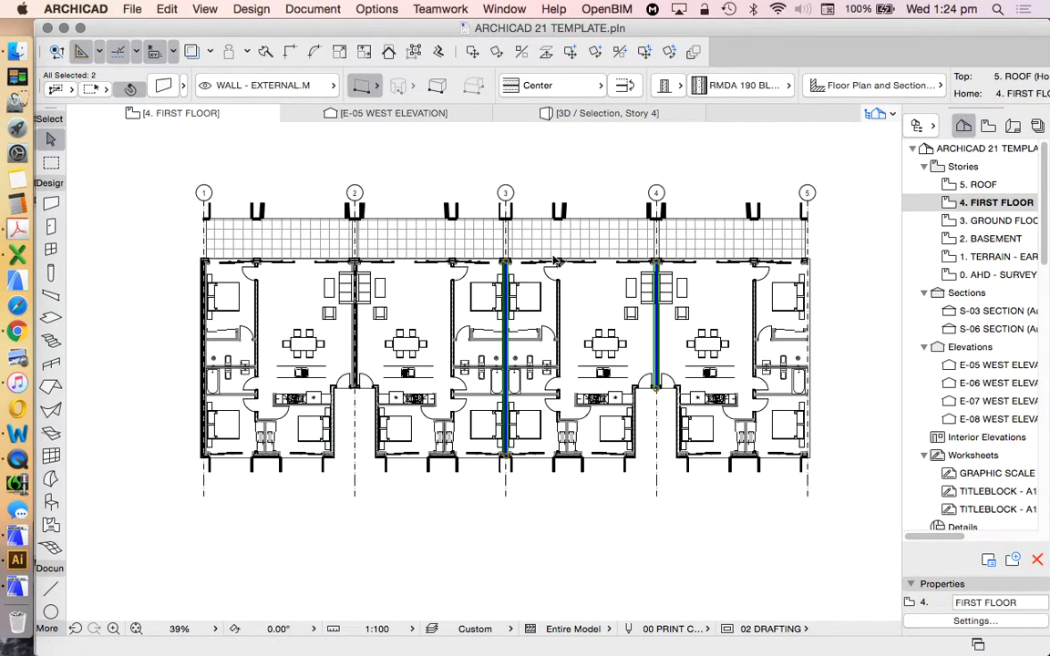
{"action": "left_click", "coordinate": [513, 285]}
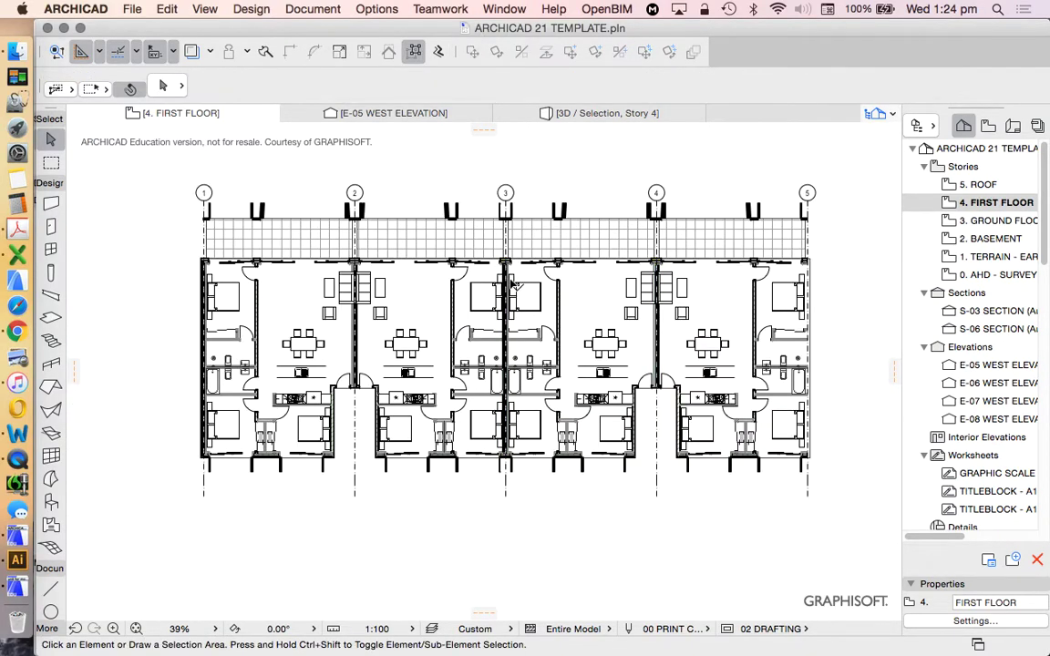
{"action": "scroll", "coordinate": [513, 286], "scroll_direction": "up", "scroll_amount": 5}
{"action": "left_click", "coordinate": [534, 205]}
{"action": "scroll", "coordinate": [534, 205], "scroll_direction": "down", "scroll_amount": 5}
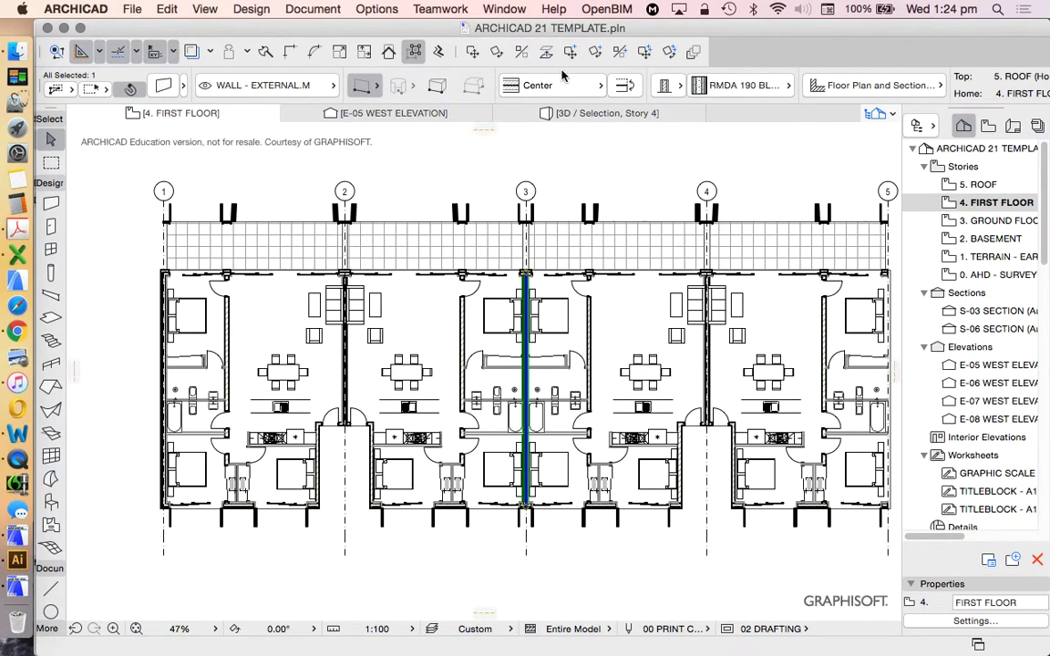
{"action": "left_click", "coordinate": [513, 51]}
{"action": "scroll", "coordinate": [526, 273], "scroll_direction": "up", "scroll_amount": 3}
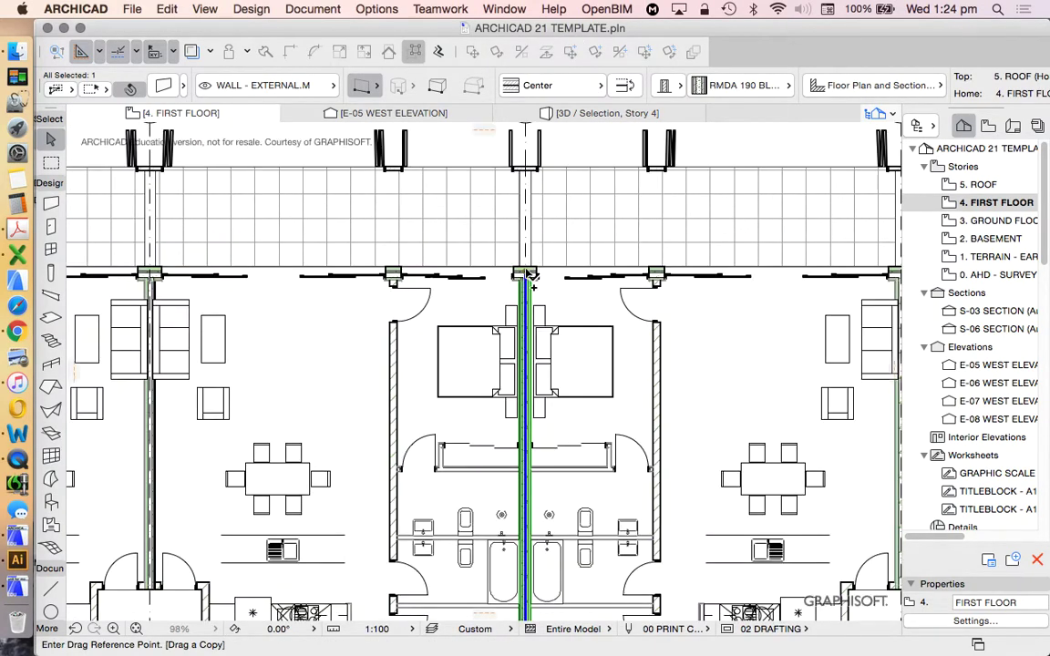
{"action": "left_click", "coordinate": [526, 273]}
{"action": "scroll", "coordinate": [526, 274], "scroll_direction": "down", "scroll_amount": 6}
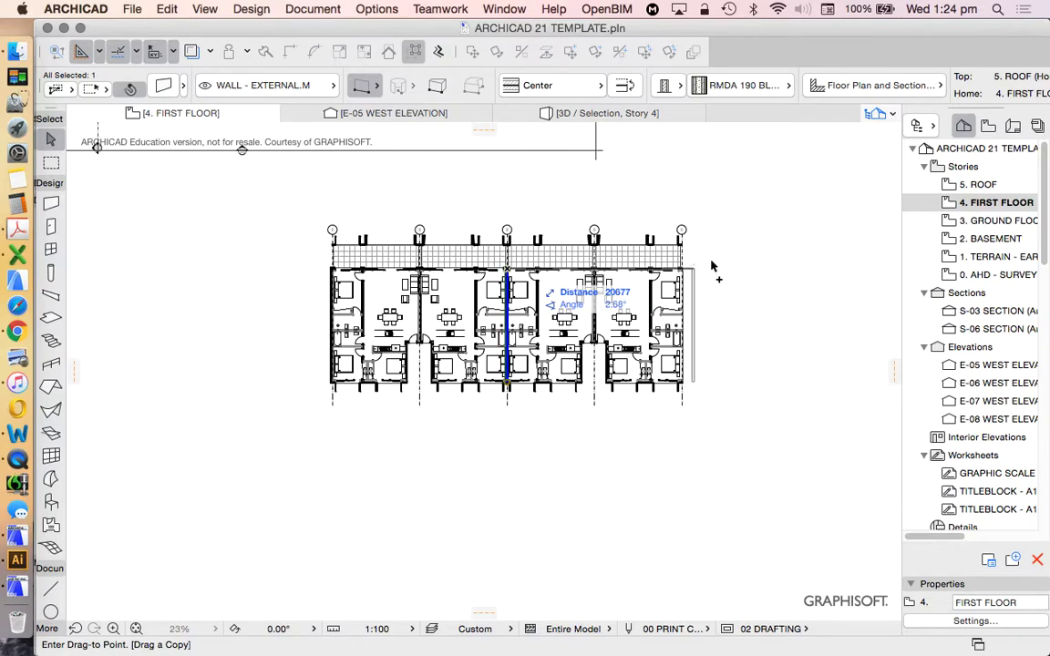
{"action": "scroll", "coordinate": [700, 240], "scroll_direction": "up", "scroll_amount": 4}
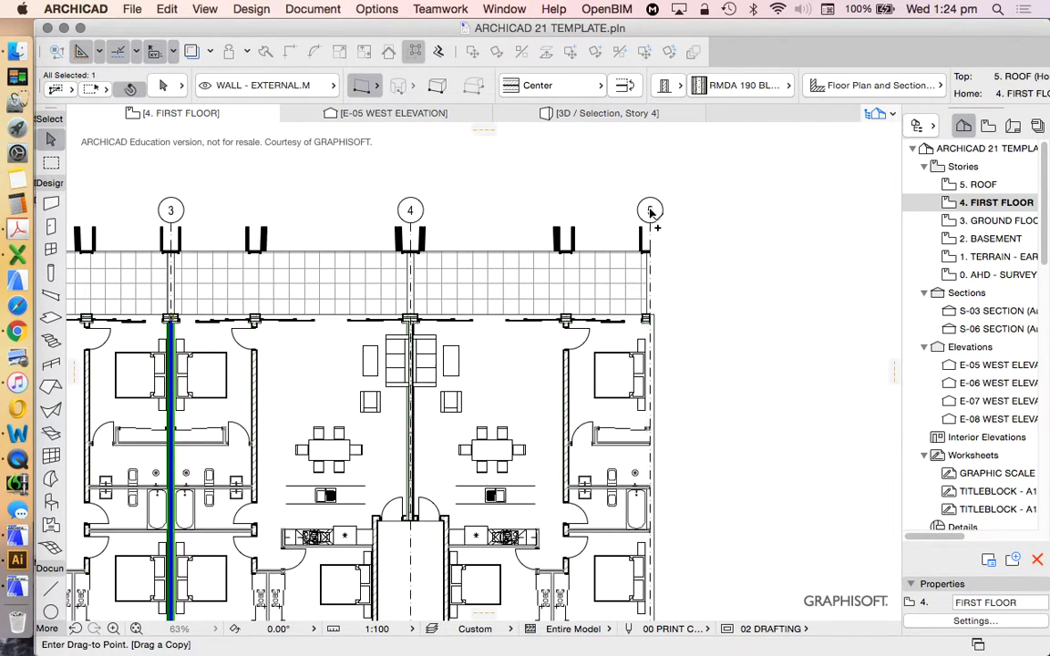
{"action": "left_click", "coordinate": [650, 211]}
{"action": "scroll", "coordinate": [720, 401], "scroll_direction": "down", "scroll_amount": 3}
{"action": "scroll", "coordinate": [748, 474], "scroll_direction": "down", "scroll_amount": 1}
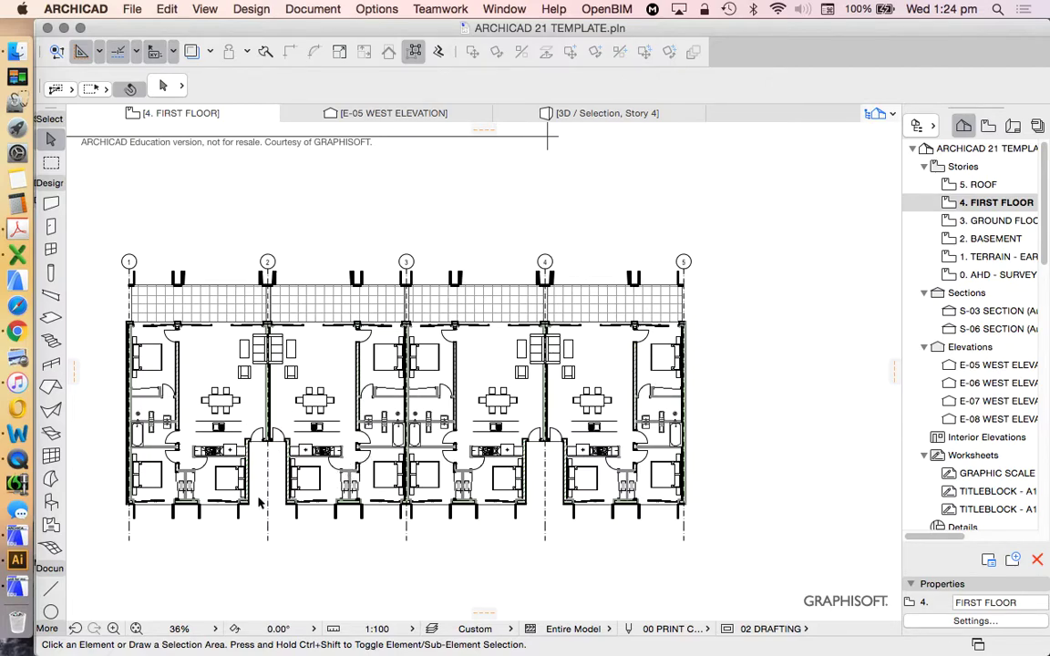
- Zoom out to view the whole four-unit row, then switch to QuickTime Player
{"action": "scroll", "coordinate": [546, 462], "scroll_direction": "down", "scroll_amount": 3}
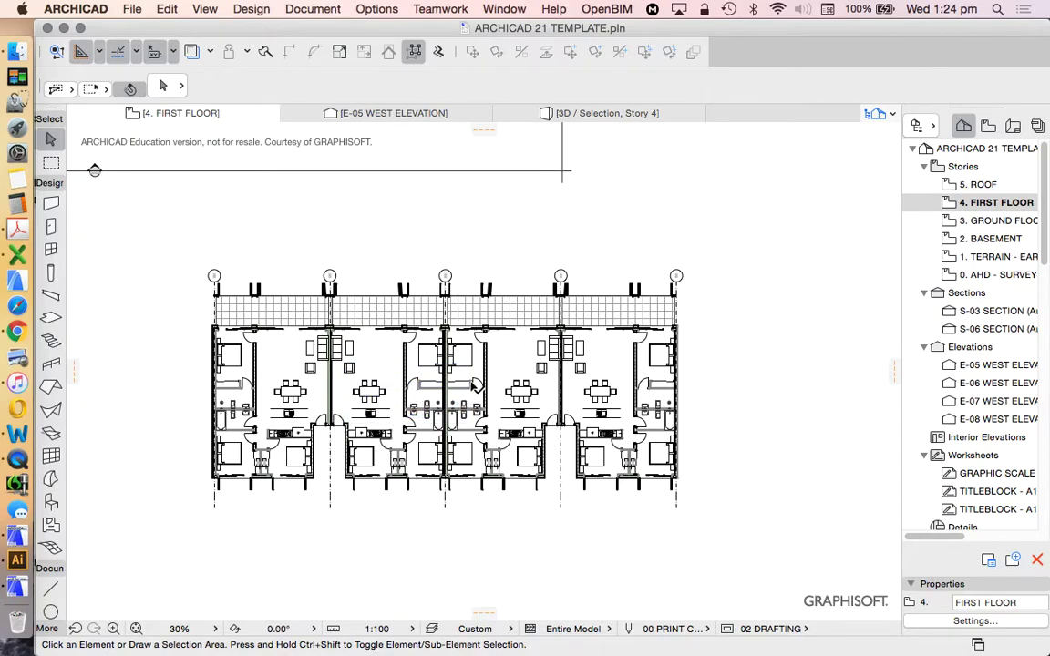
{"action": "scroll", "coordinate": [488, 379], "scroll_direction": "down", "scroll_amount": 1}
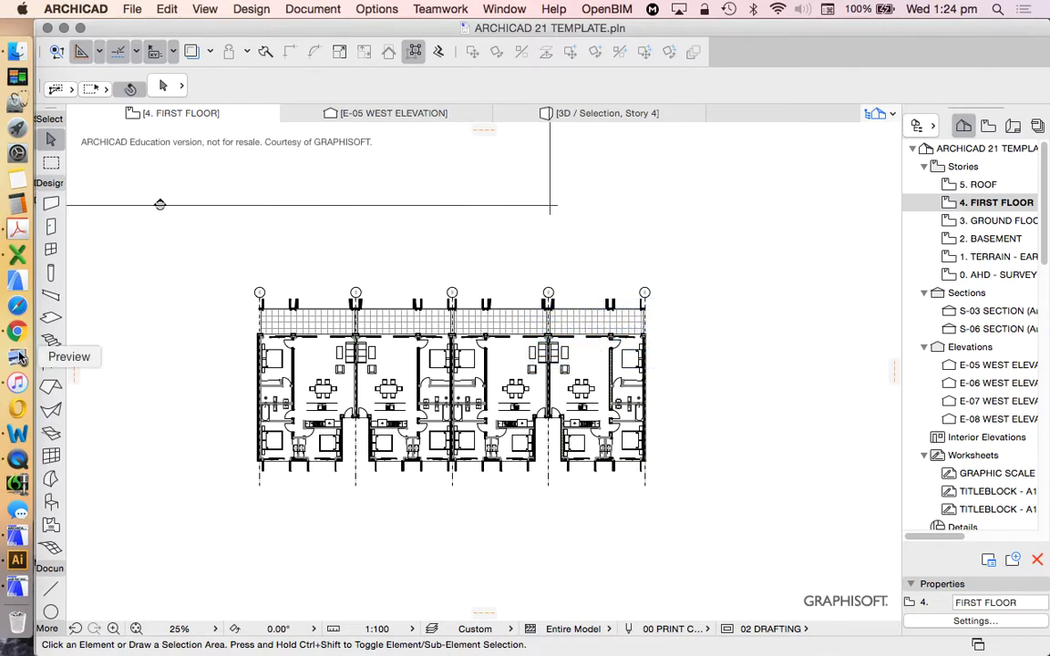
{"action": "left_click", "coordinate": [17, 458]}
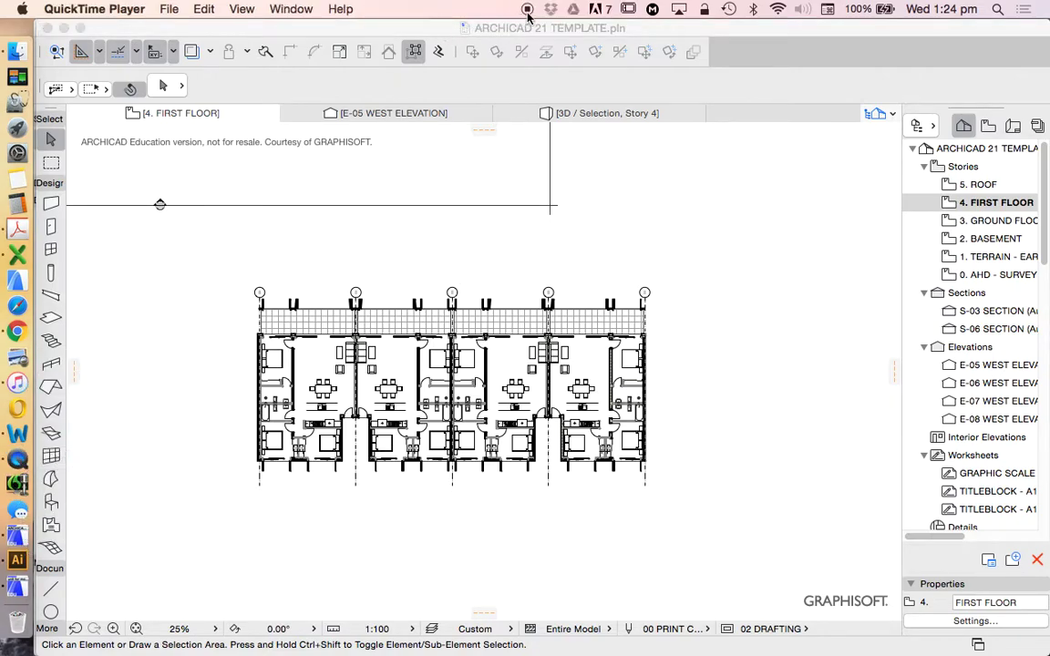